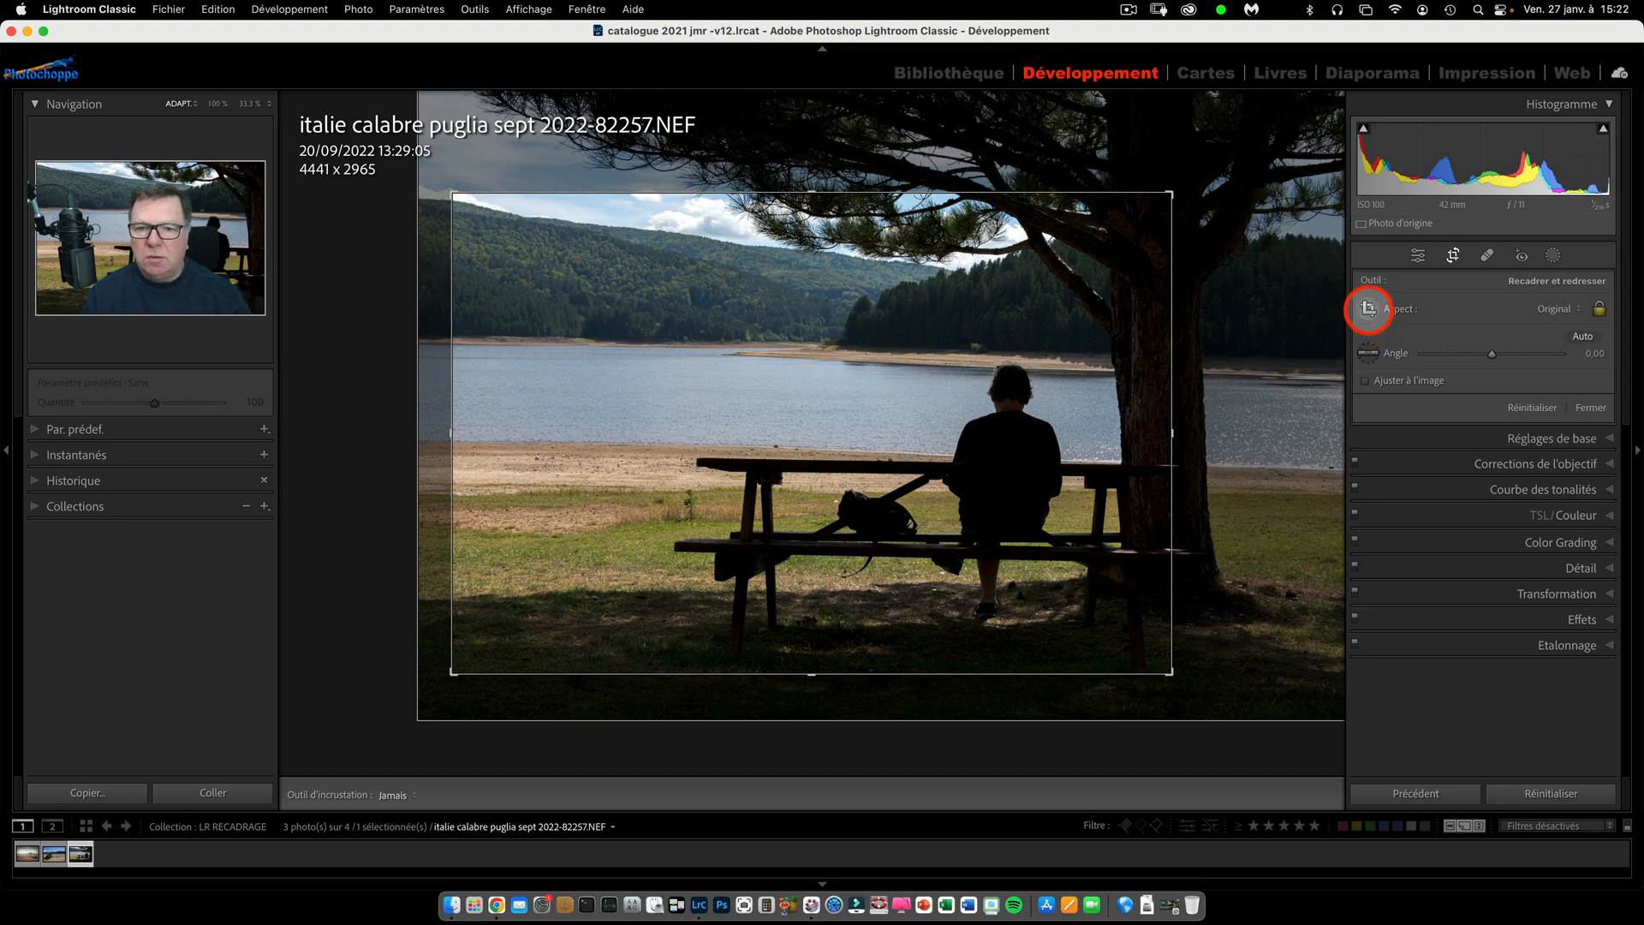
Draw a new portrait crop of about 2134 x 3198 px around the seated man and reposition the photo inside it.
{"action": "left_click", "coordinate": [1368, 309]}
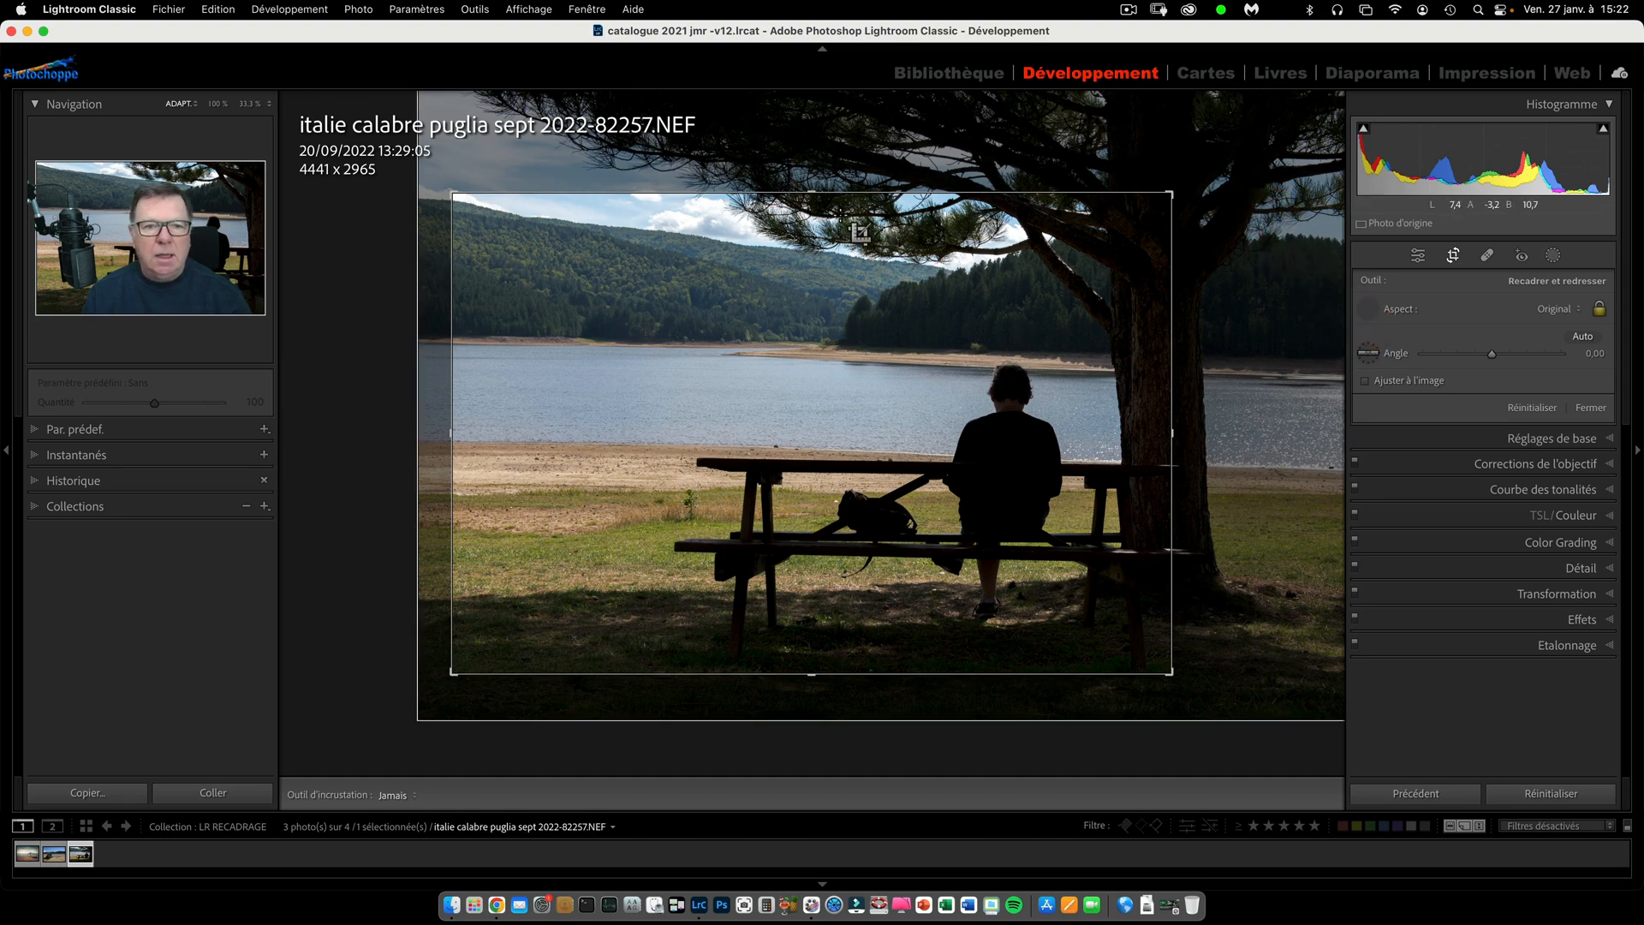
{"action": "left_click_drag", "start_coordinate": [814, 156], "coordinate": [1165, 702]}
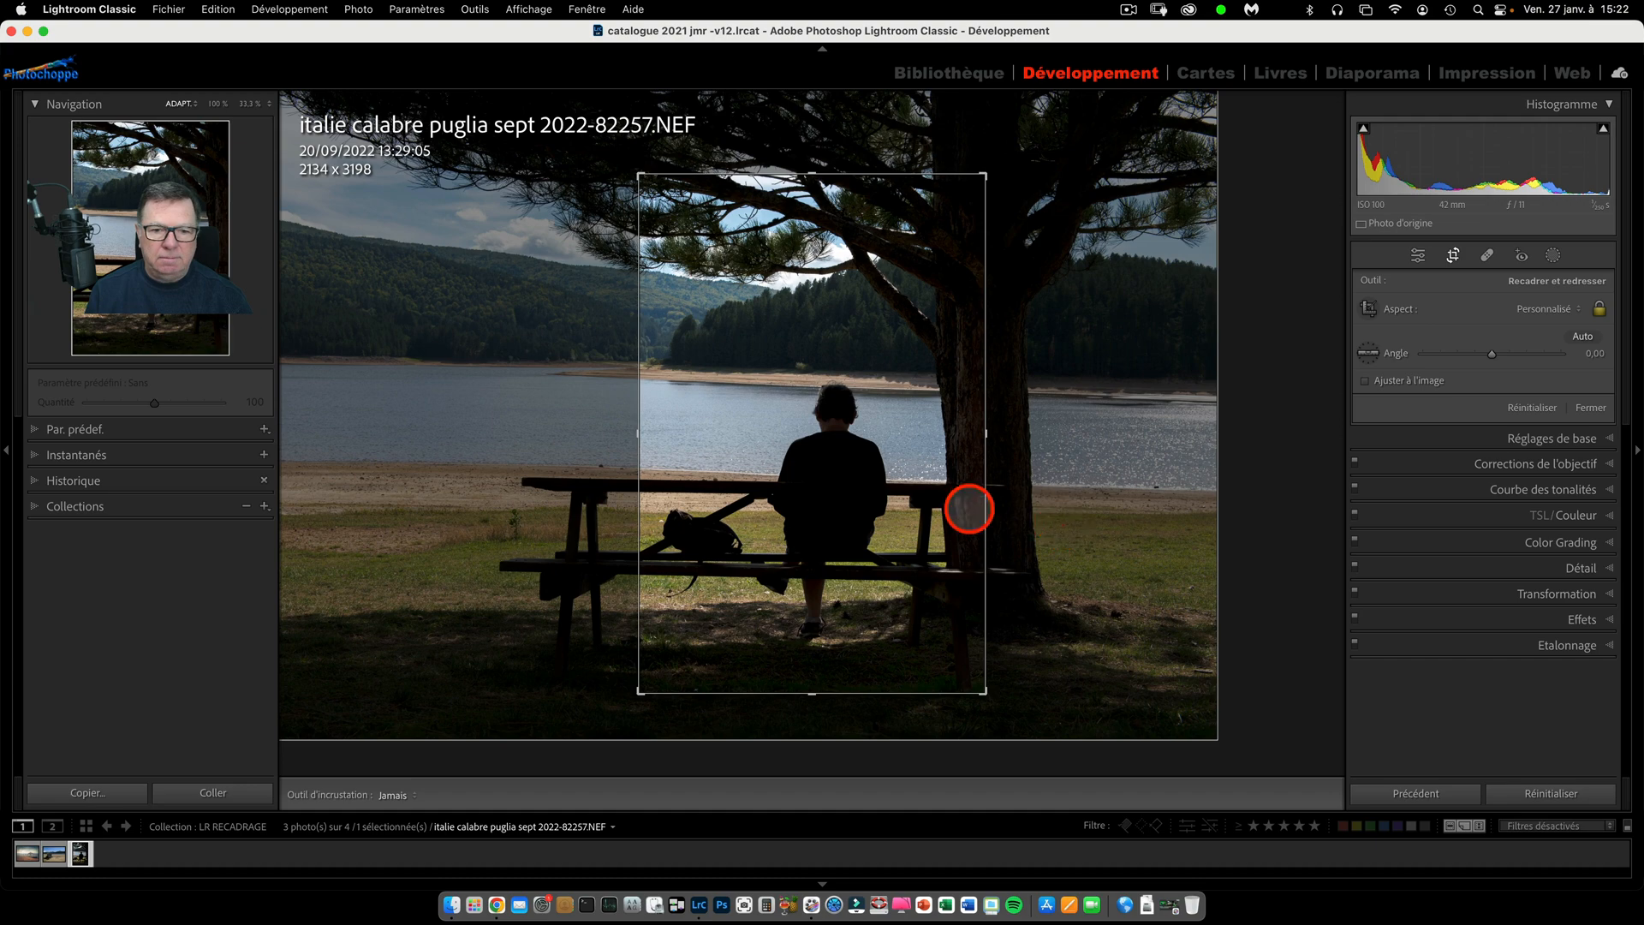
{"action": "left_click_drag", "start_coordinate": [902, 501], "coordinate": [719, 400]}
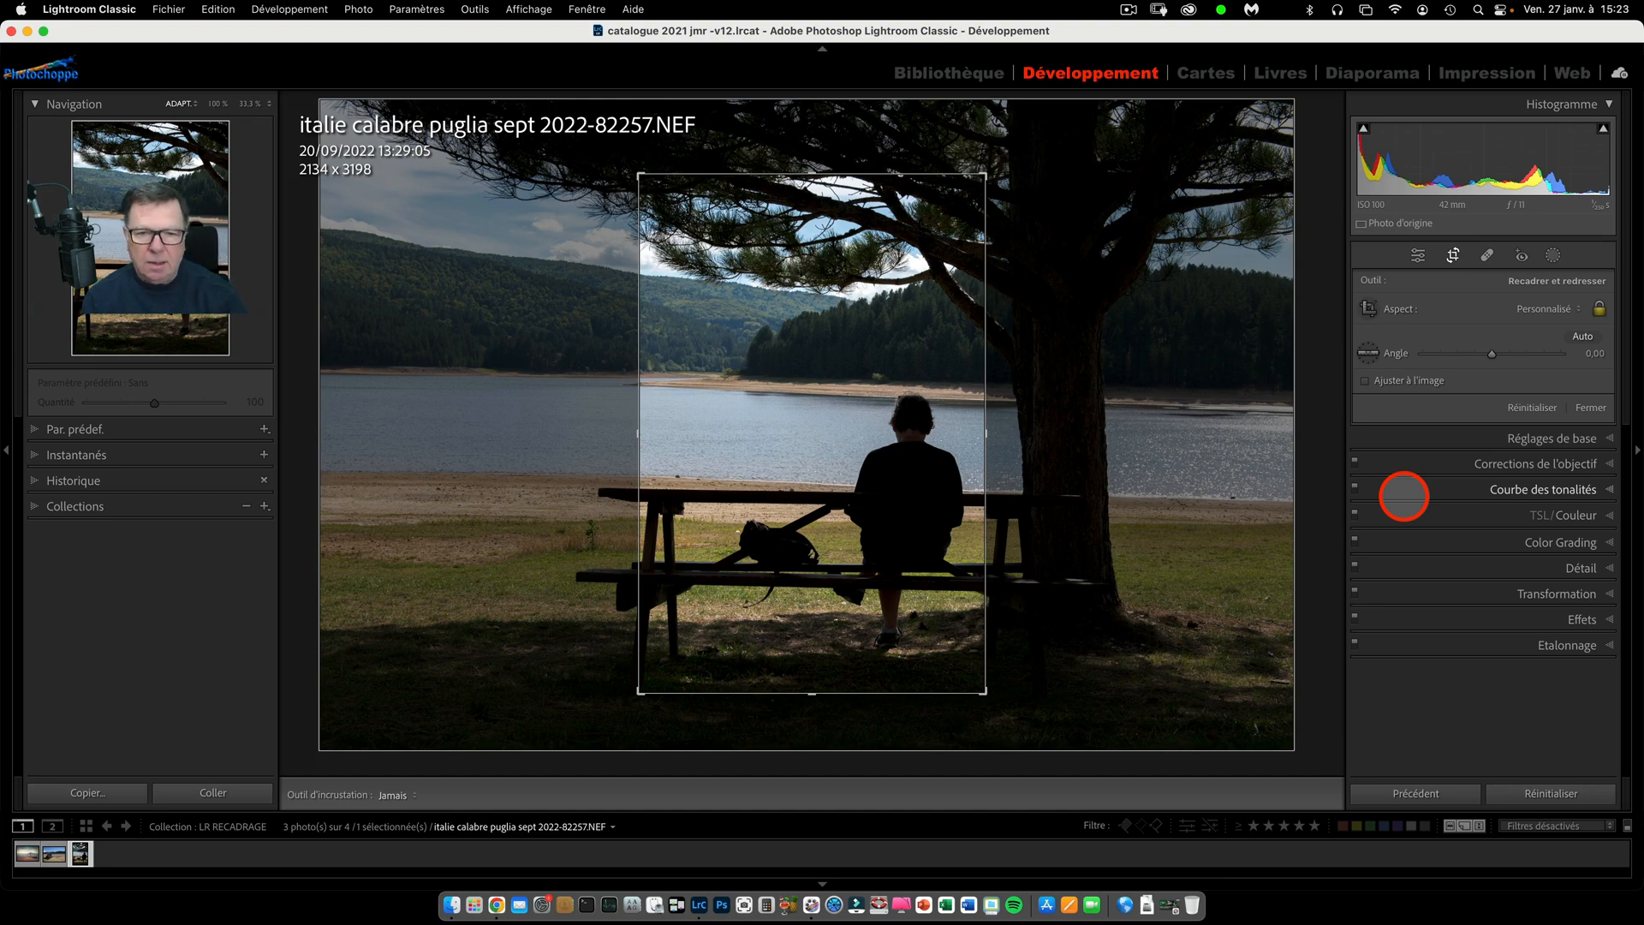
Turn the crop to landscape orientation and apply it with the seated man and bench framed inside.
{"action": "key", "text": "x"}
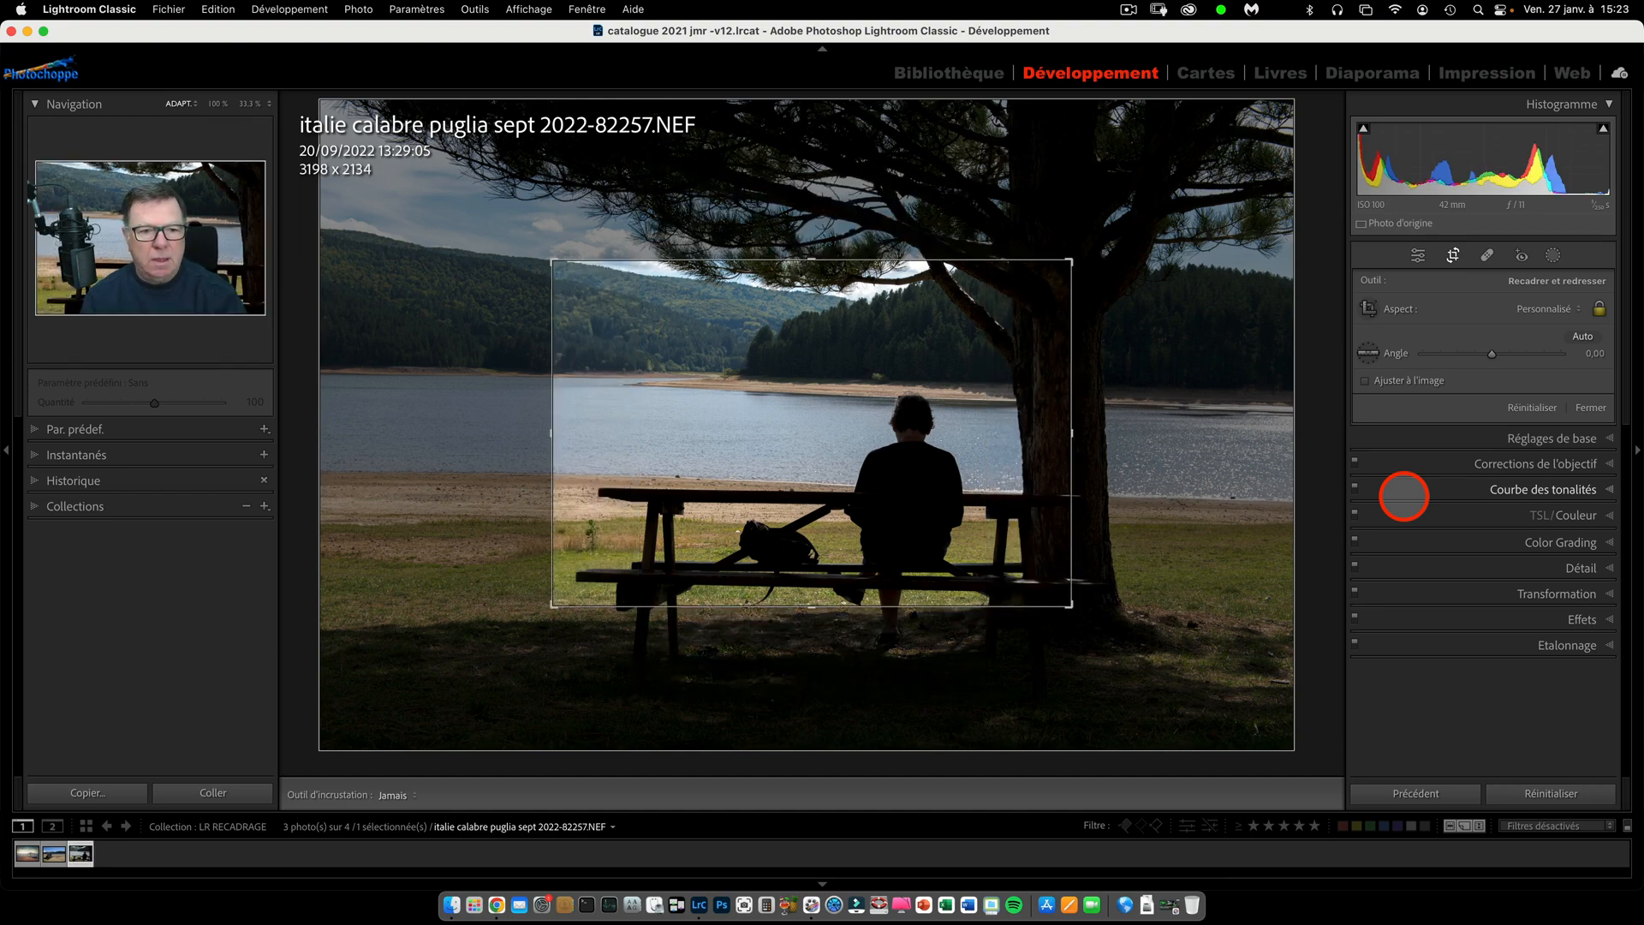
{"action": "left_click_drag", "start_coordinate": [903, 459], "coordinate": [925, 378]}
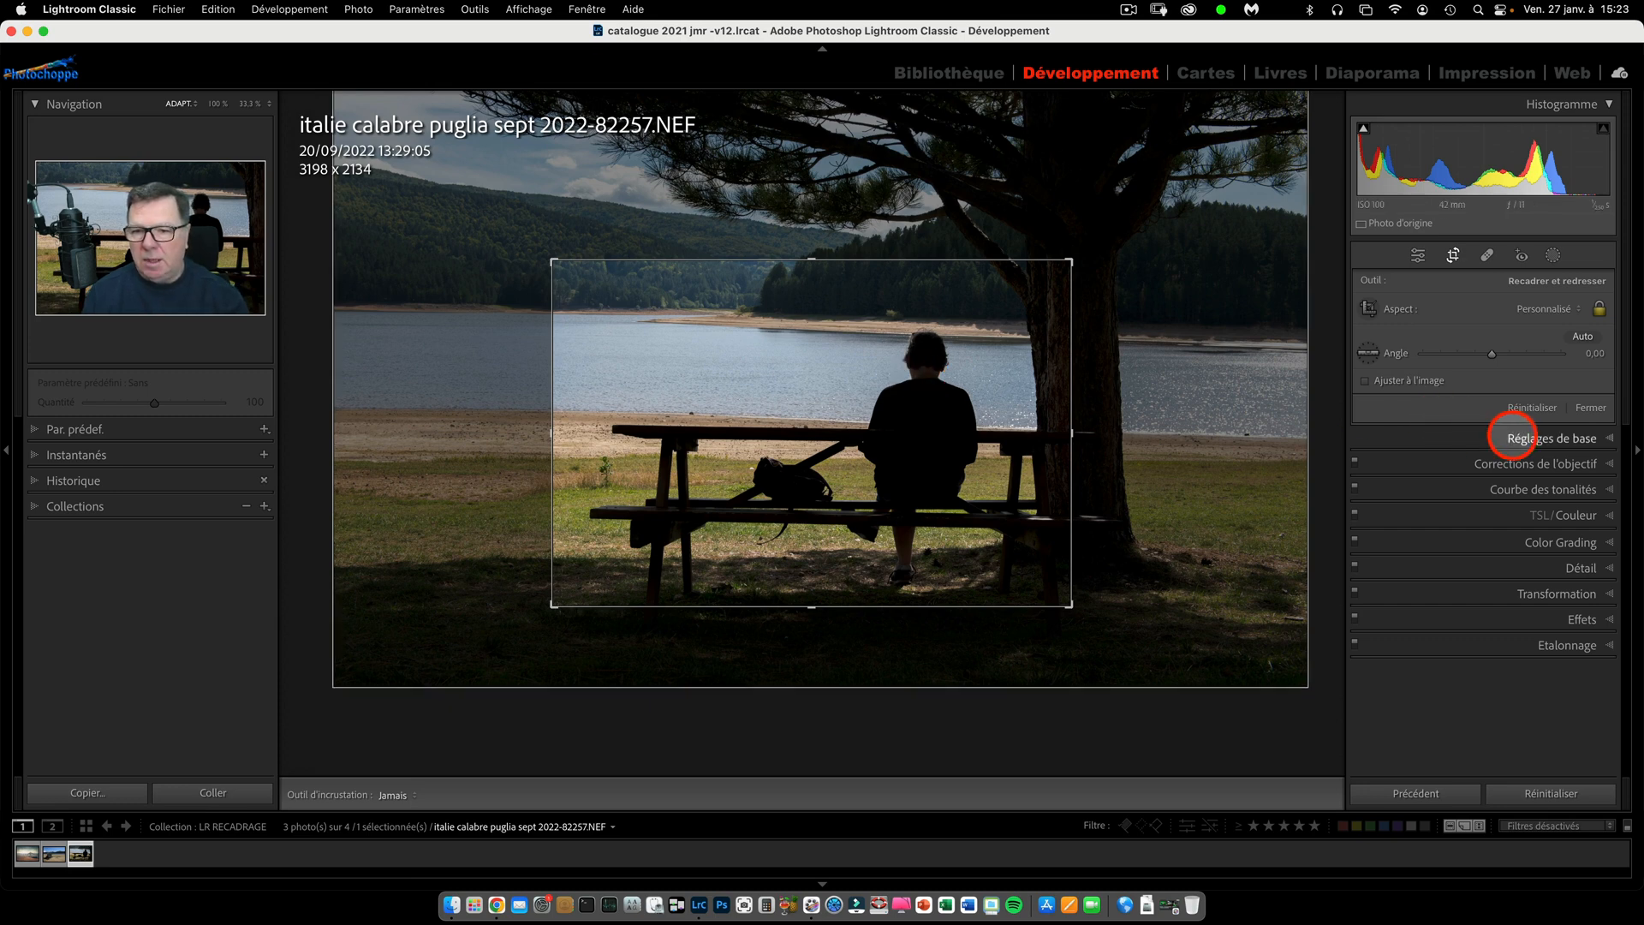
{"action": "left_click", "coordinate": [1591, 408]}
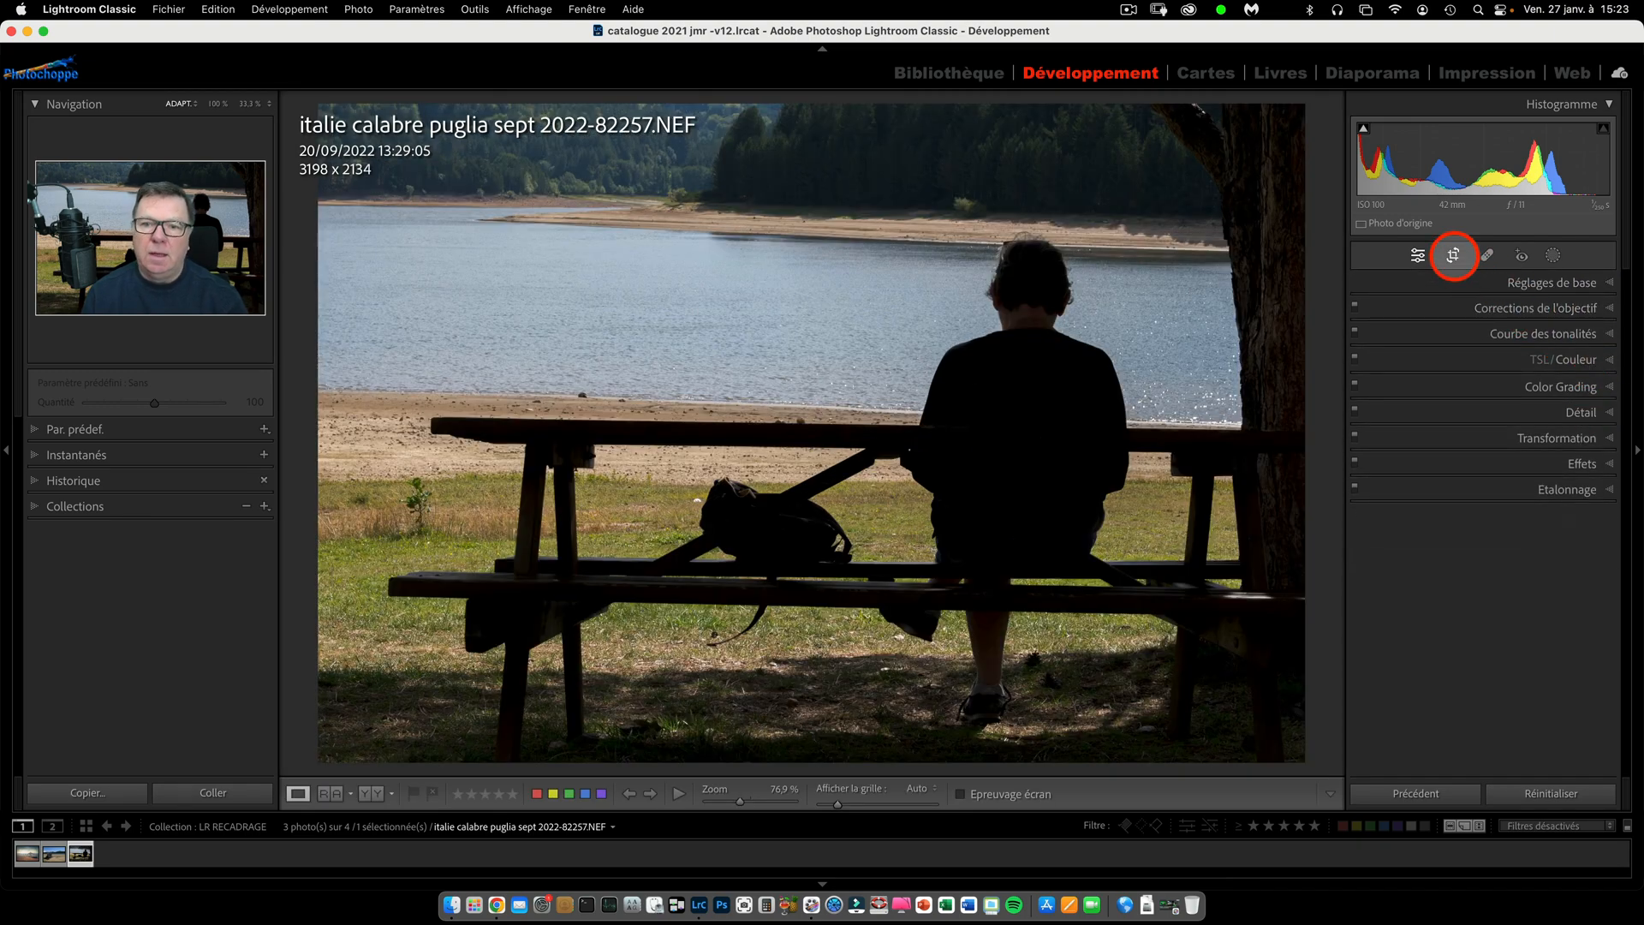
Reset the crop, then draw and apply a landscape crop of about 3077 x 2056 px around the man and bench.
{"action": "left_click", "coordinate": [1453, 255]}
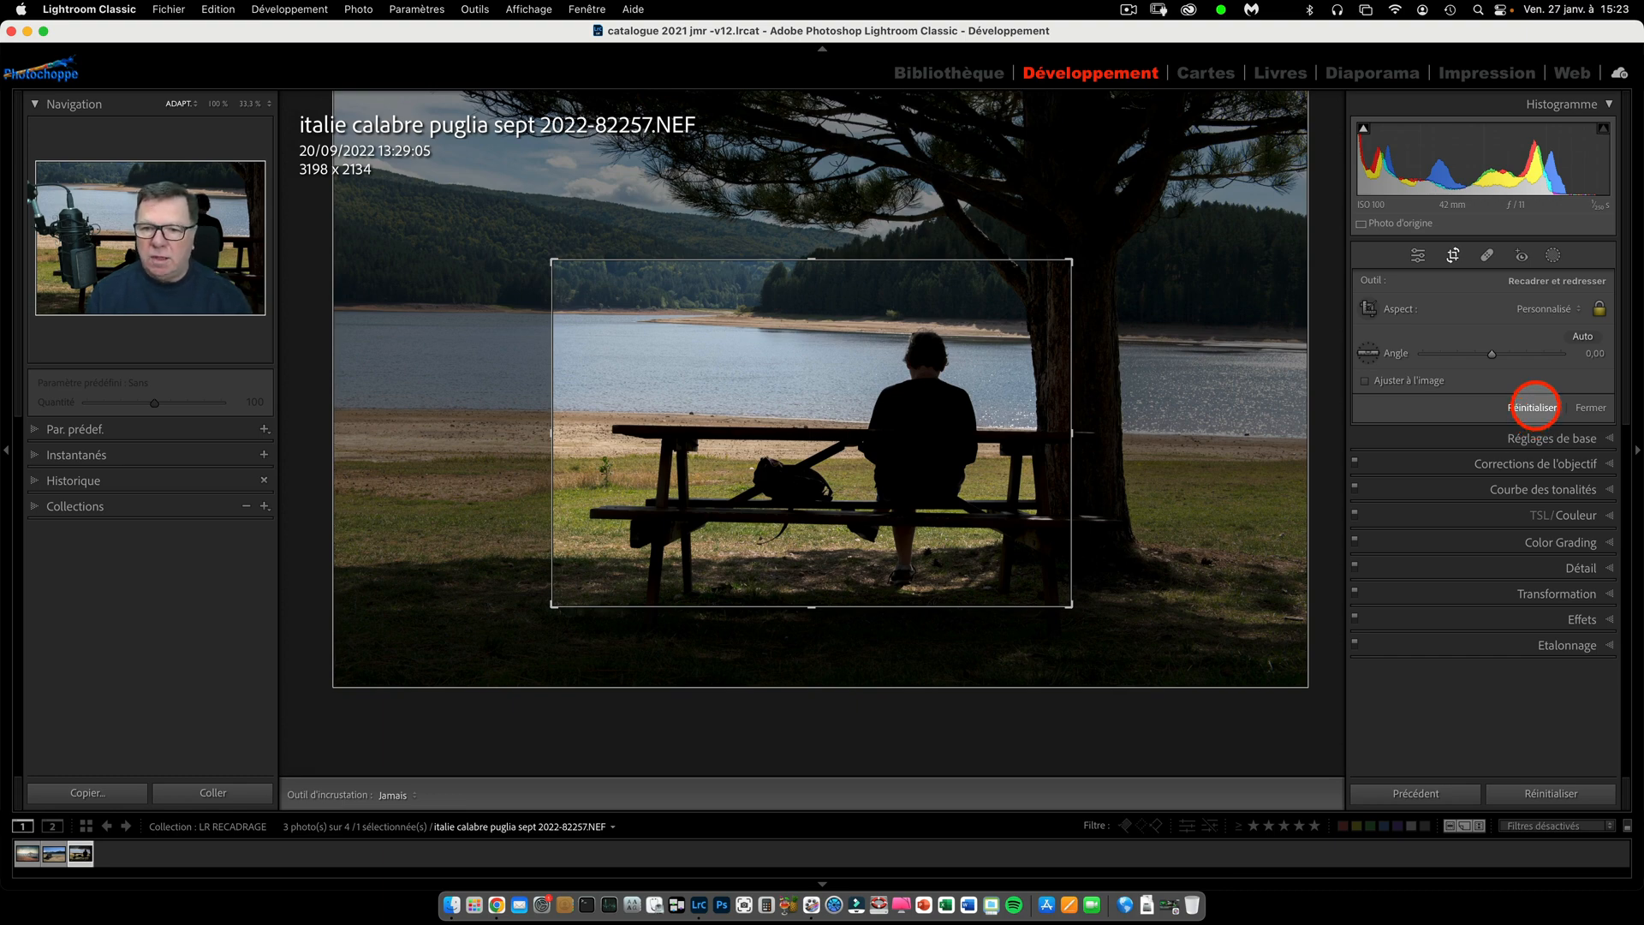
{"action": "left_click", "coordinate": [1535, 408]}
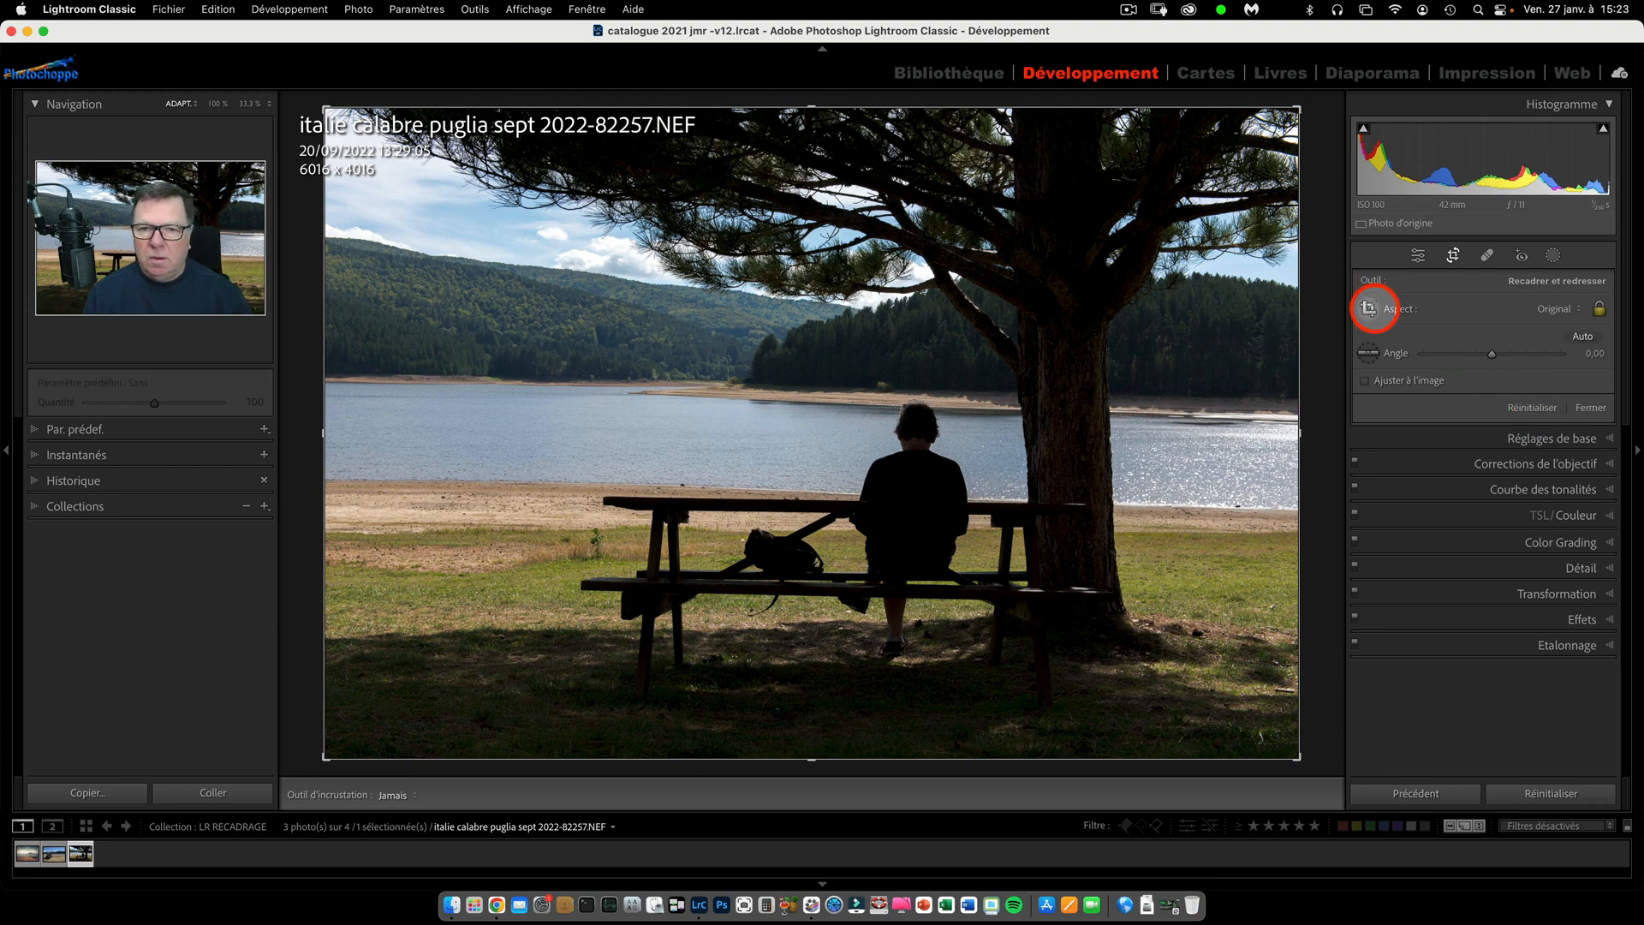
{"action": "left_click", "coordinate": [1368, 309]}
{"action": "left_click_drag", "start_coordinate": [574, 355], "coordinate": [1138, 688]}
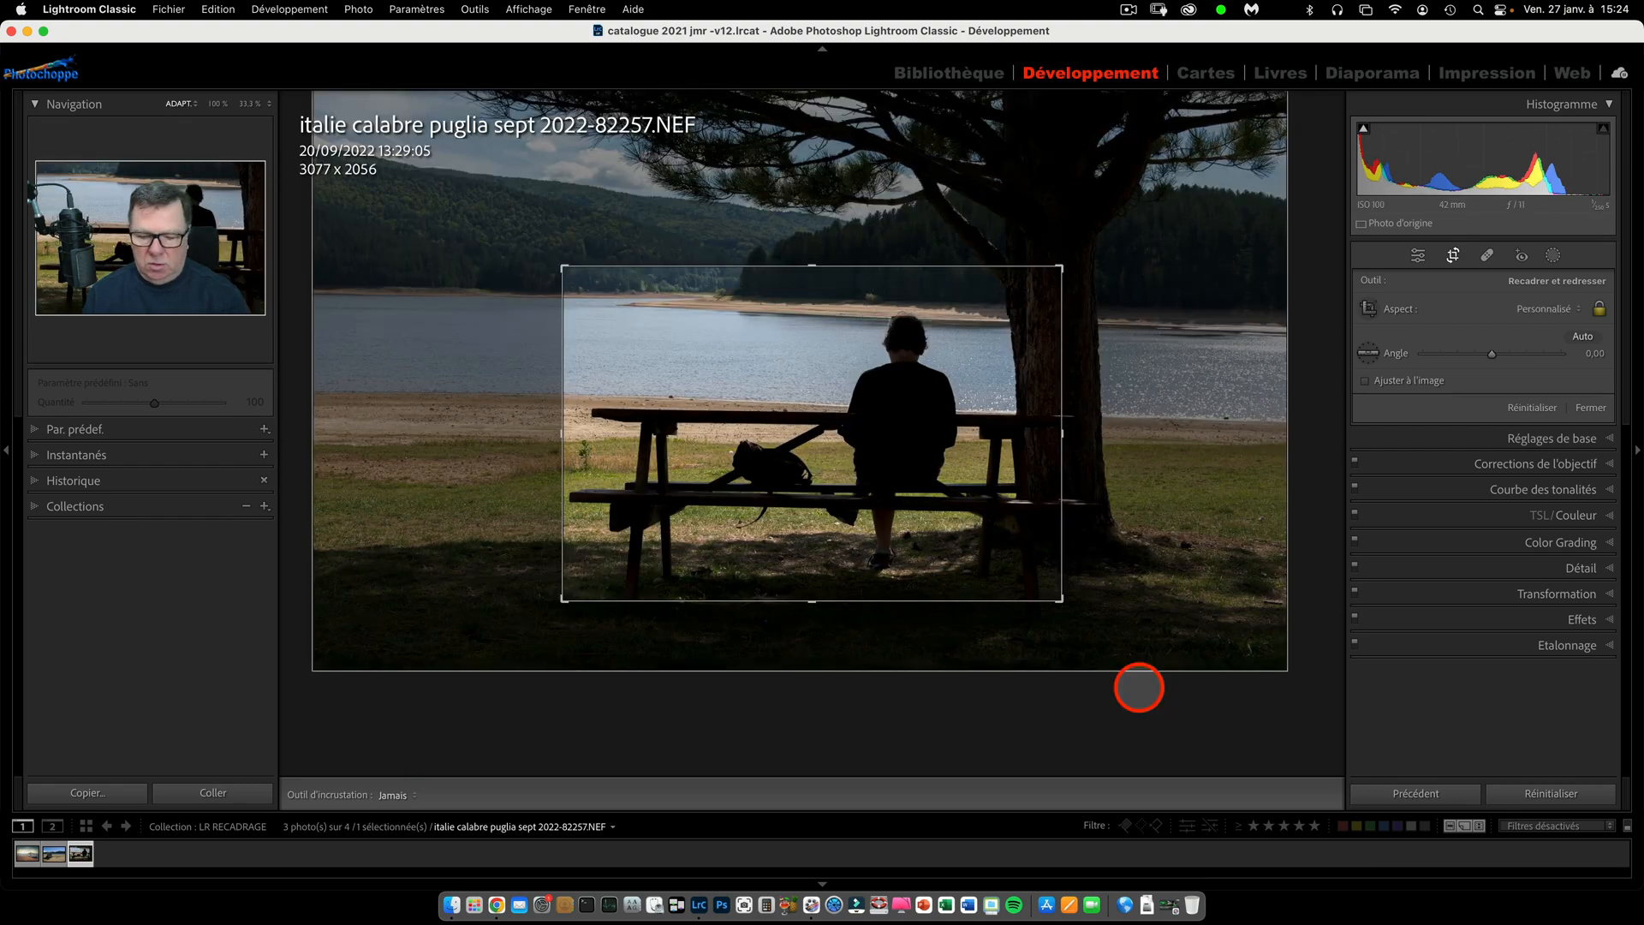
{"action": "key", "text": "Return"}
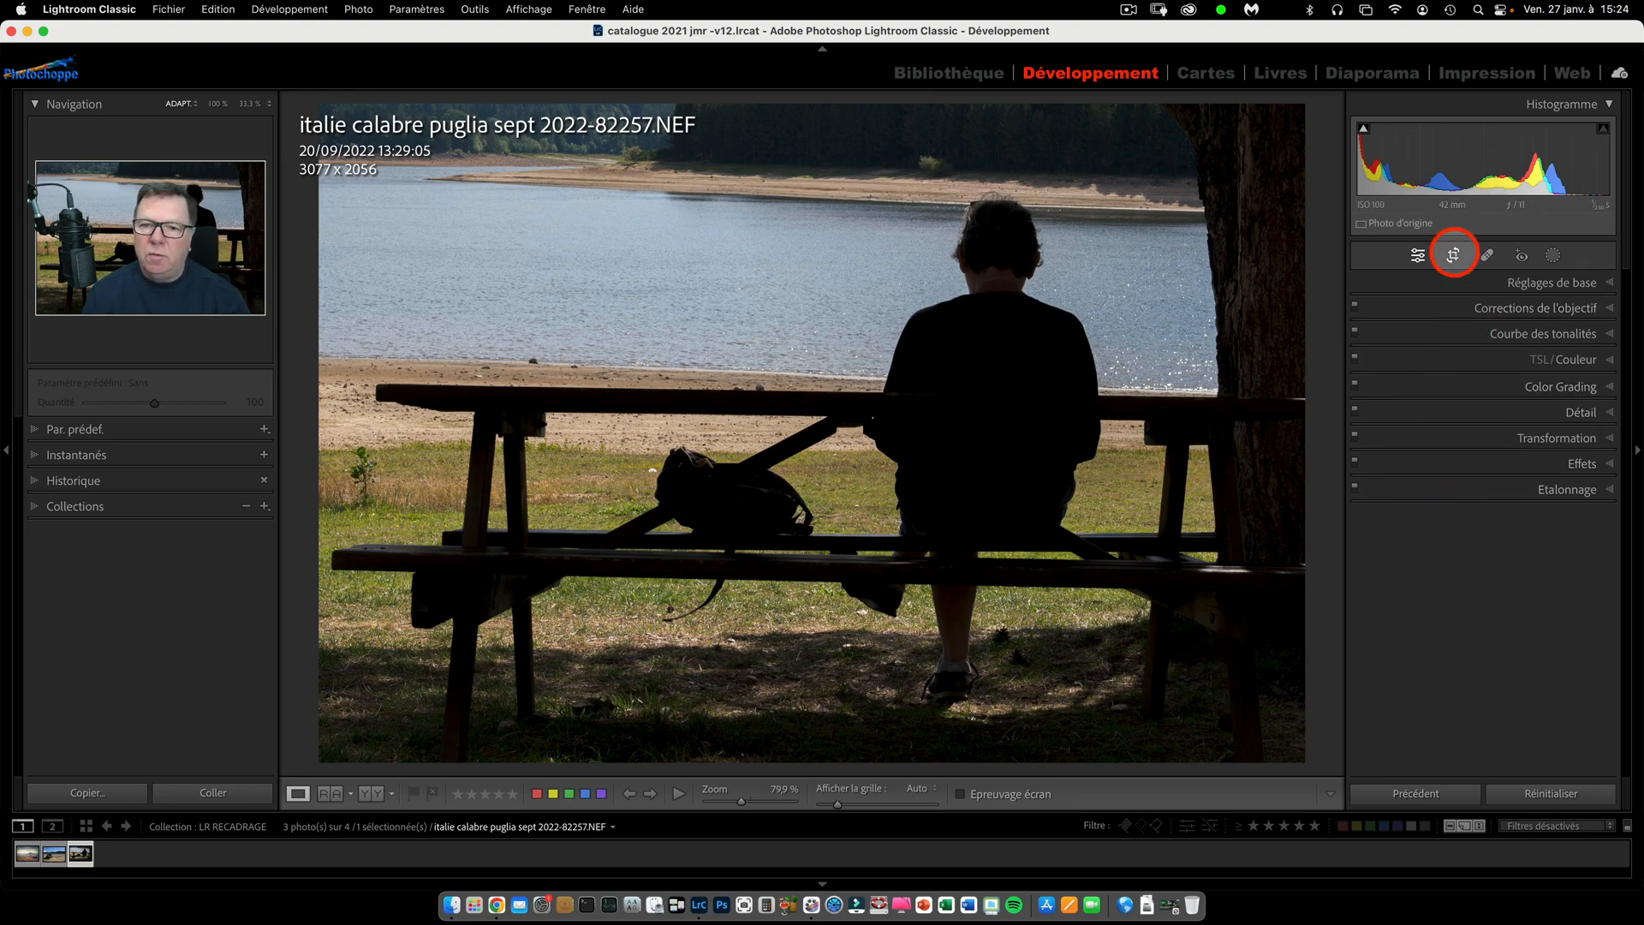
Reset the crop and draw a narrow portrait crop of about 1236 x 1852 px over the backpack and seated man.
{"action": "left_click", "coordinate": [1453, 254]}
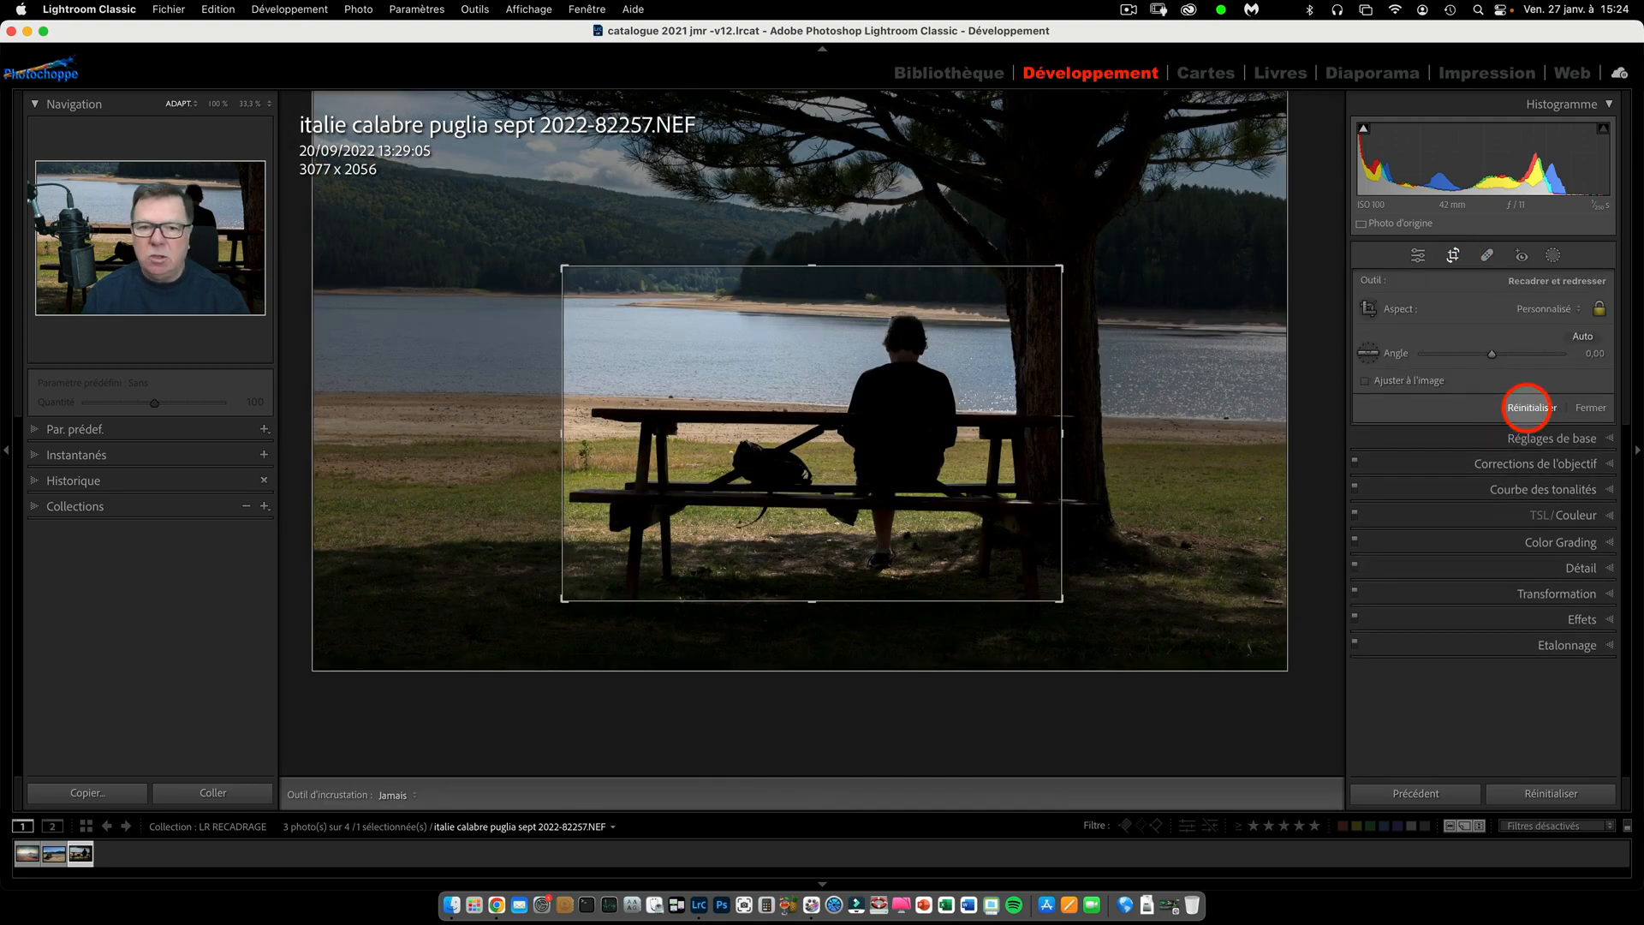
{"action": "left_click", "coordinate": [1526, 407]}
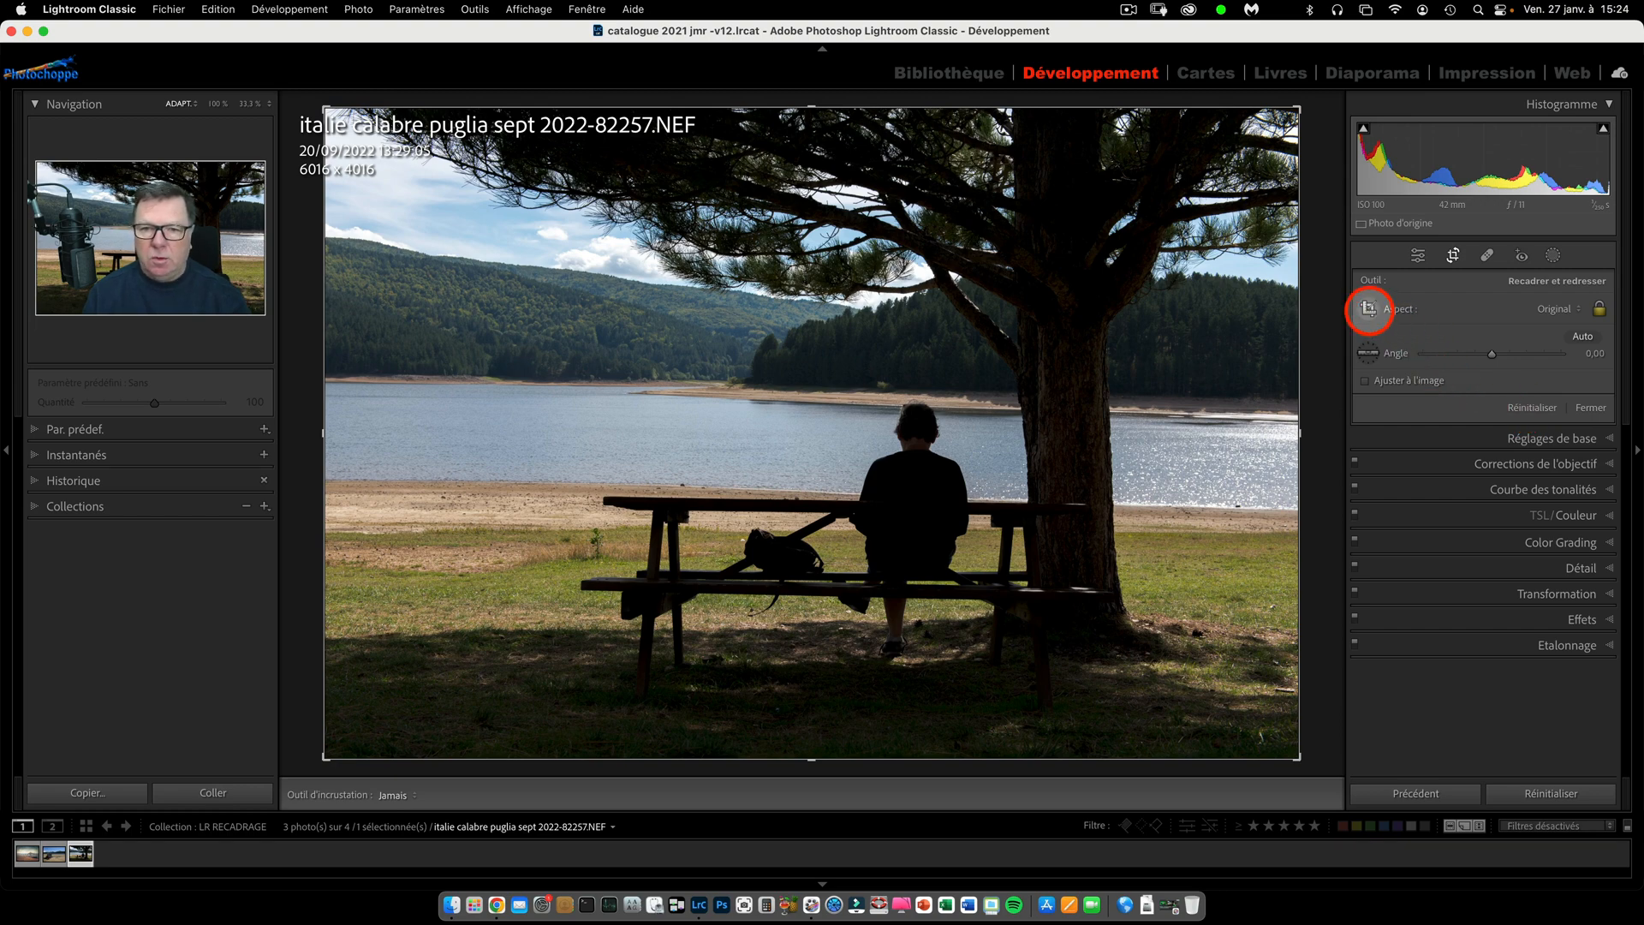
{"action": "left_click", "coordinate": [1369, 308]}
{"action": "left_click_drag", "start_coordinate": [733, 330], "coordinate": [931, 648]}
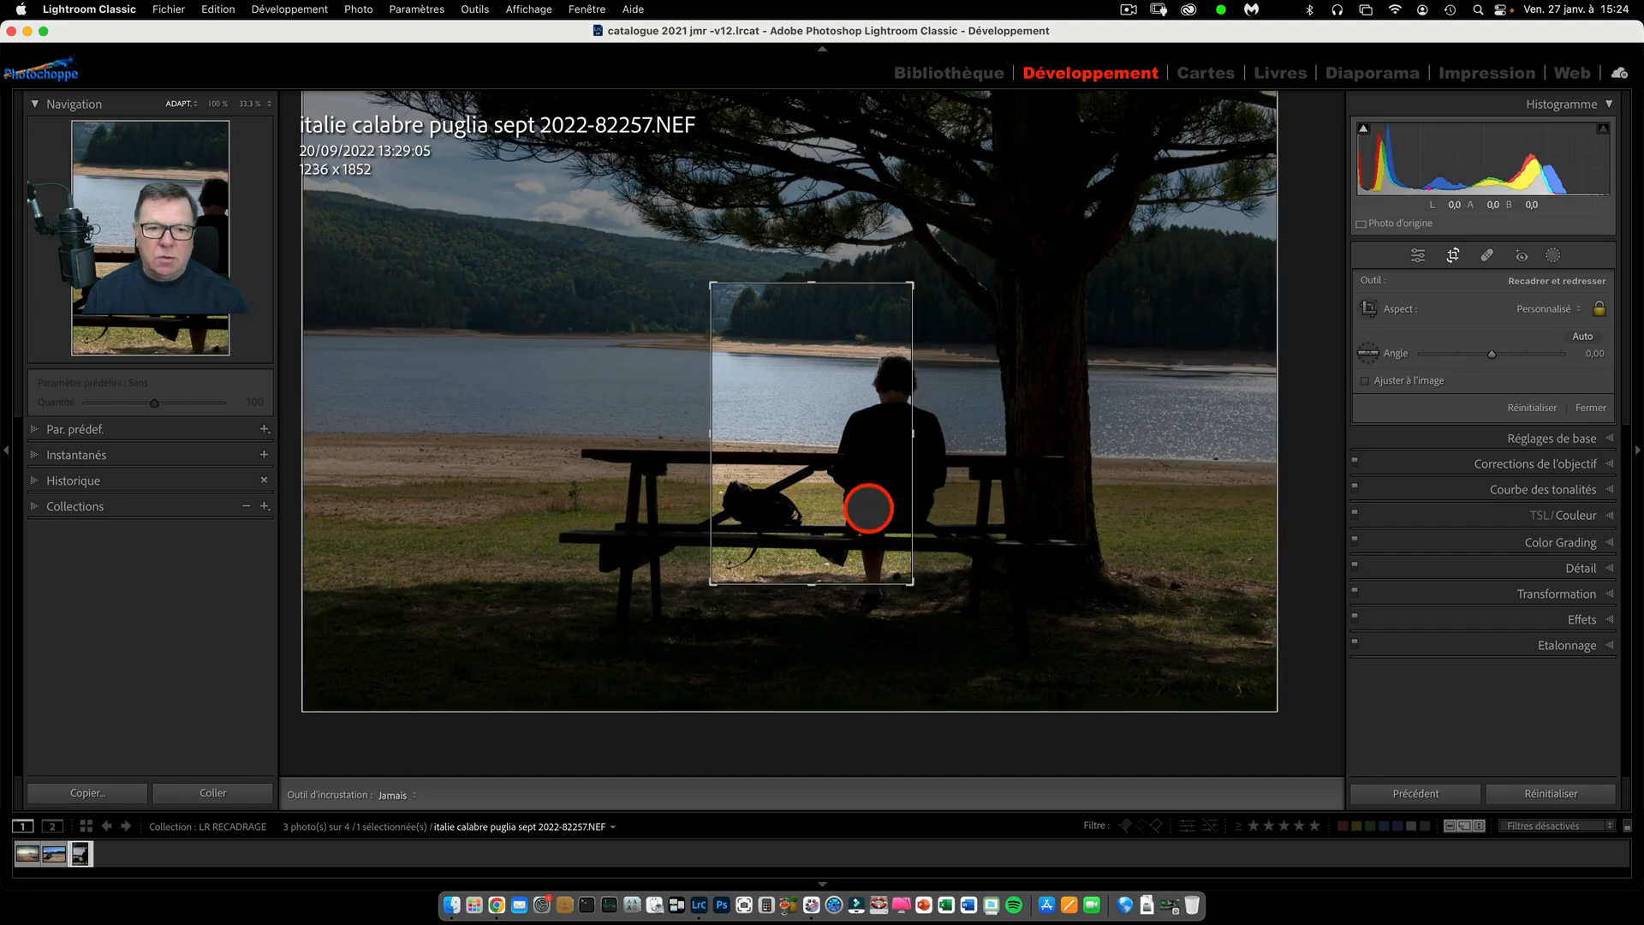
Reposition the photo inside the portrait crop and enlarge the frame to about 2046 x 3065 px.
{"action": "left_click_drag", "start_coordinate": [869, 503], "coordinate": [829, 463]}
{"action": "left_click_drag", "start_coordinate": [906, 282], "coordinate": [971, 271]}
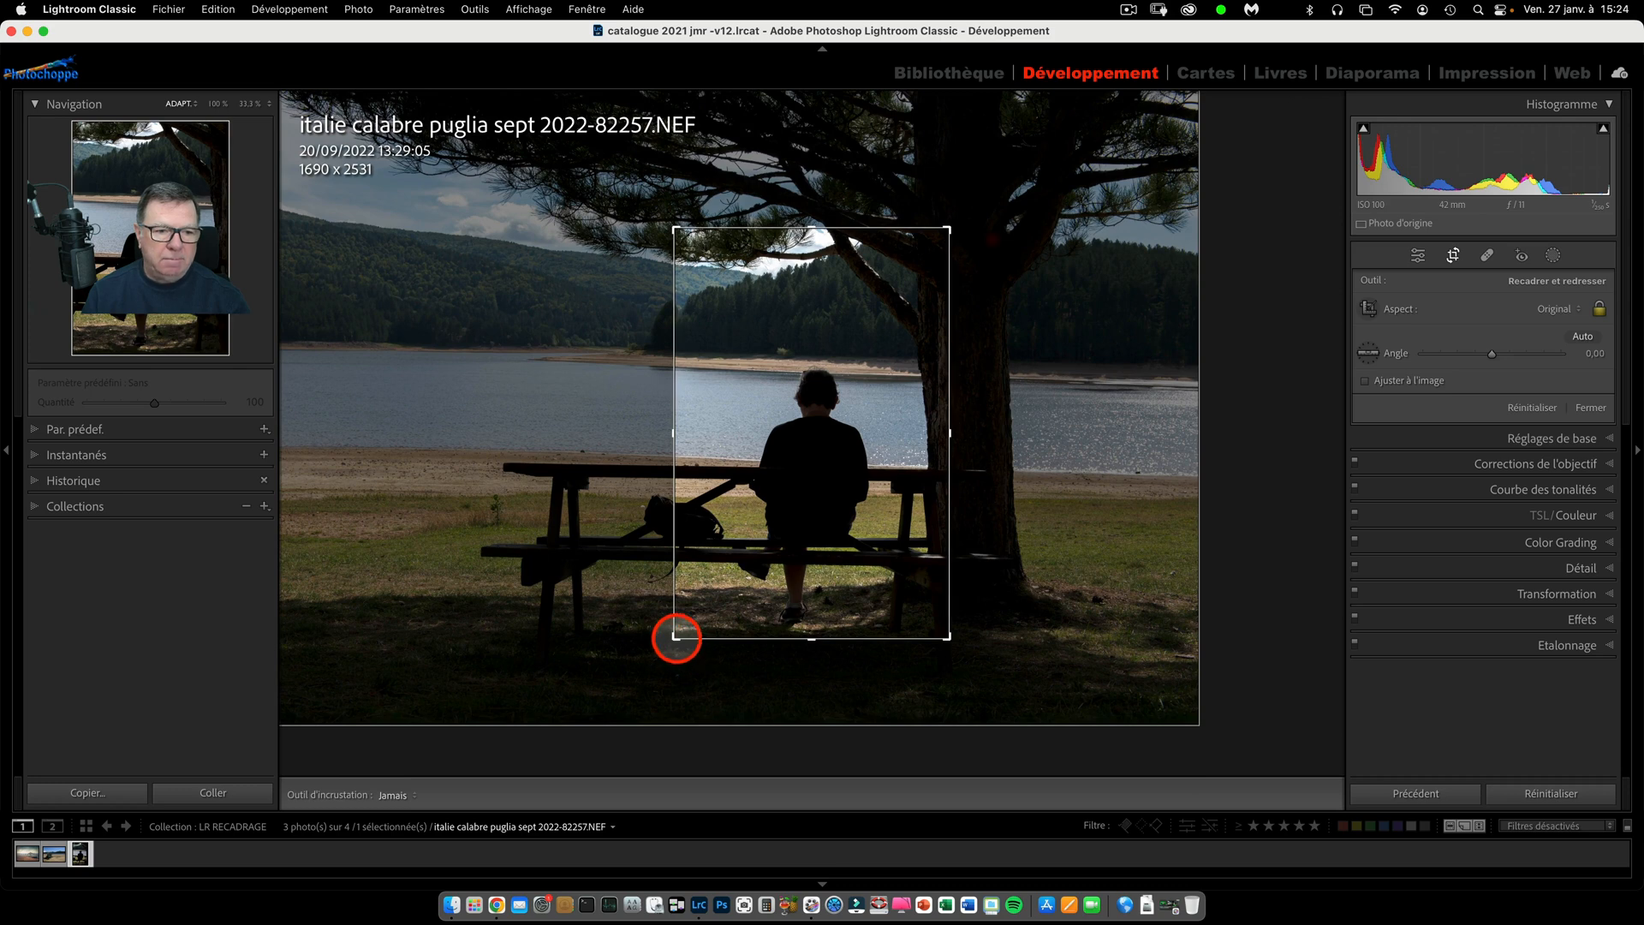
{"action": "left_click_drag", "start_coordinate": [674, 638], "coordinate": [598, 683]}
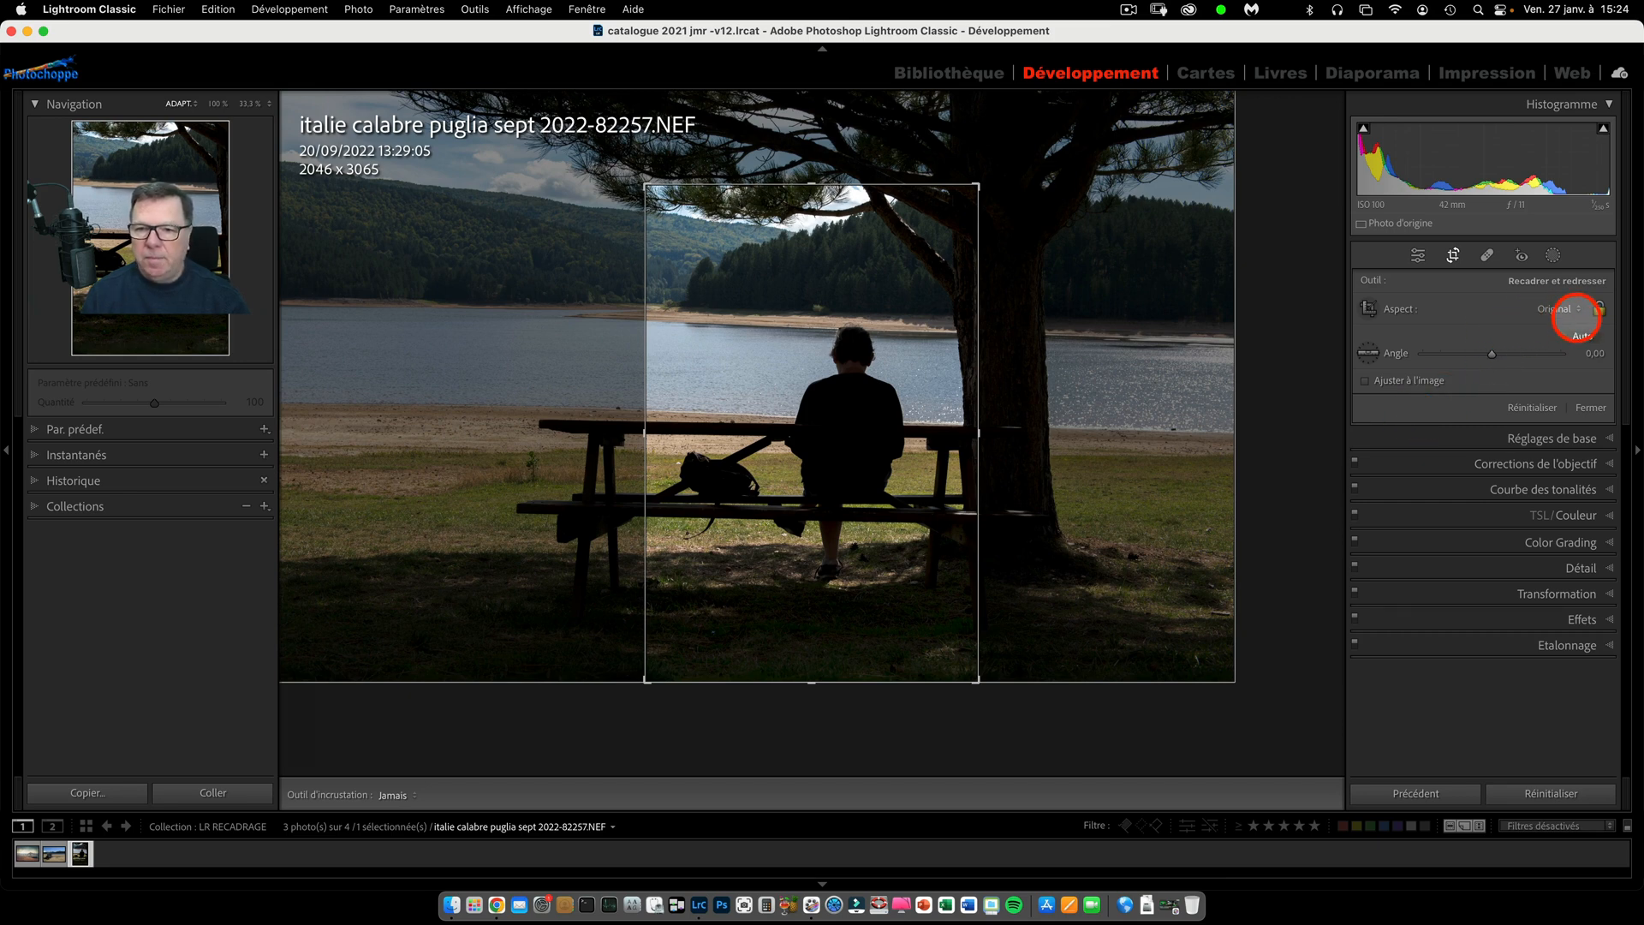
Set the crop's aspect ratio to 1 x 1.
{"action": "left_click", "coordinate": [1578, 308]}
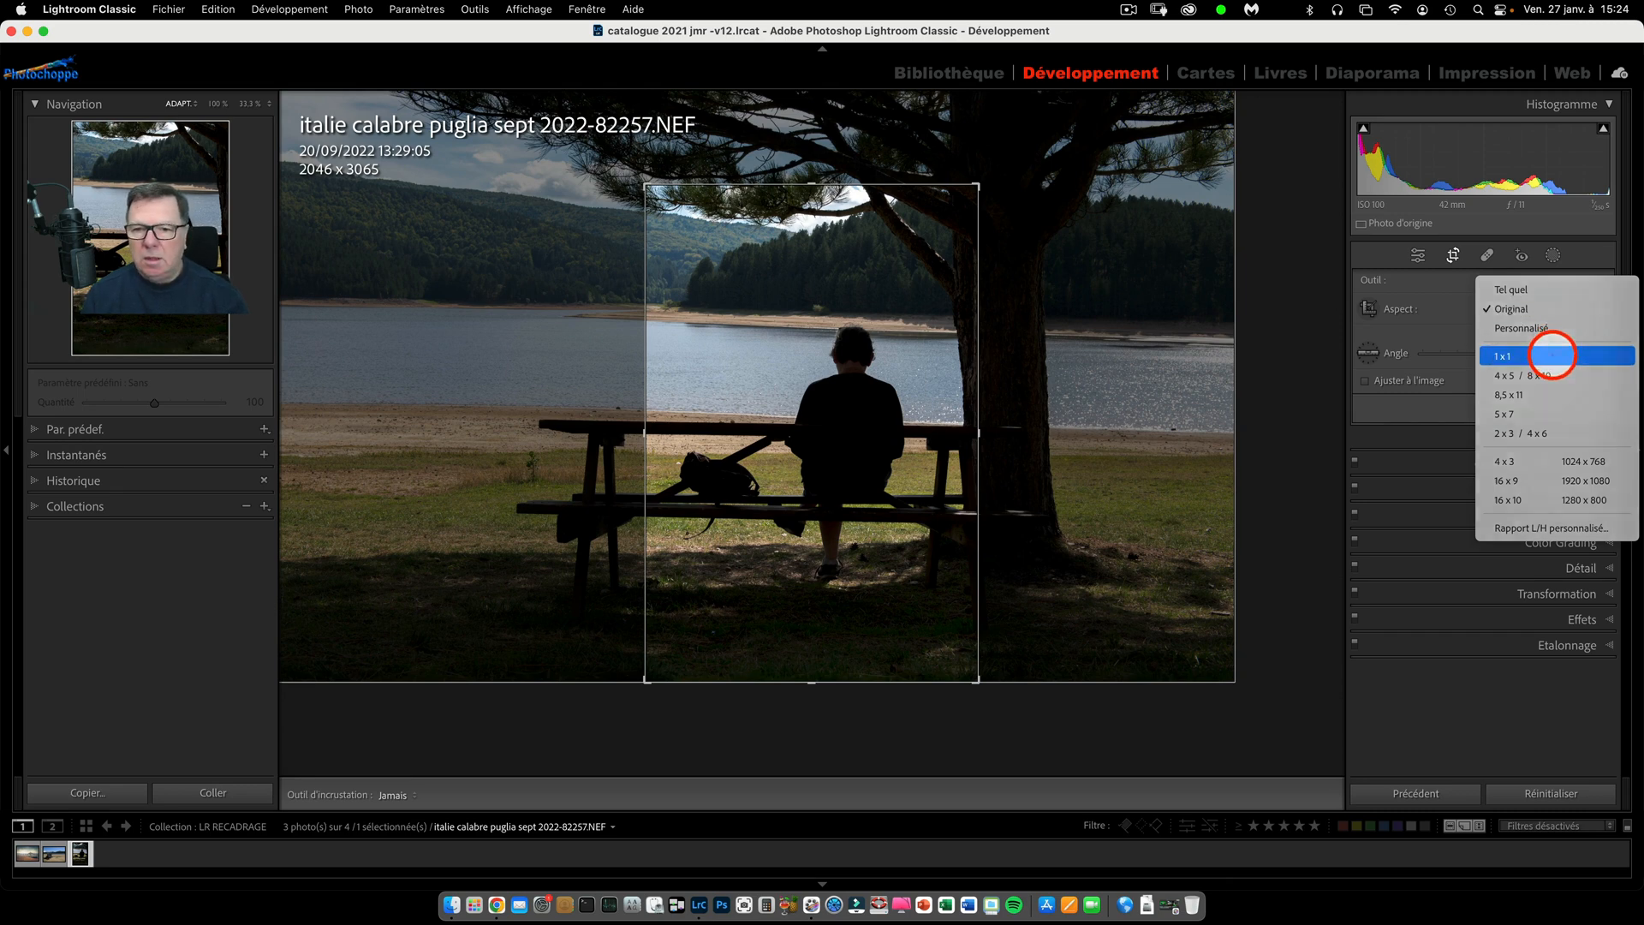
{"action": "left_click", "coordinate": [1552, 353]}
Apply a custom width-to-height ratio of 70 x 50 to the square crop.
{"action": "left_click", "coordinate": [1567, 308]}
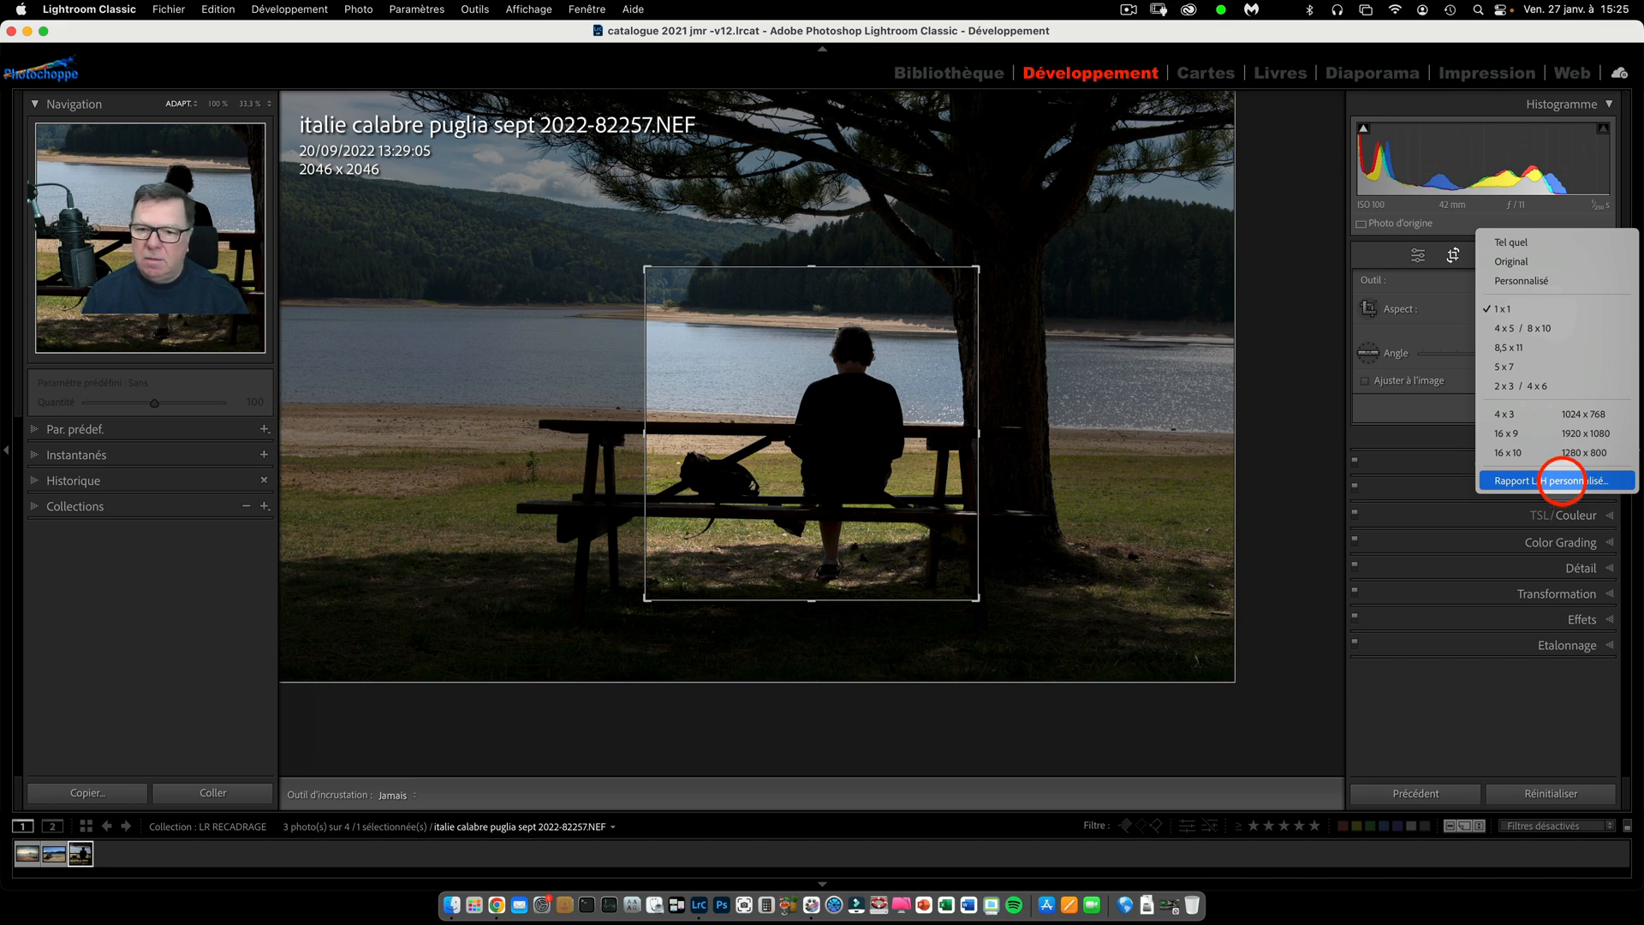
{"action": "left_click", "coordinate": [1562, 481]}
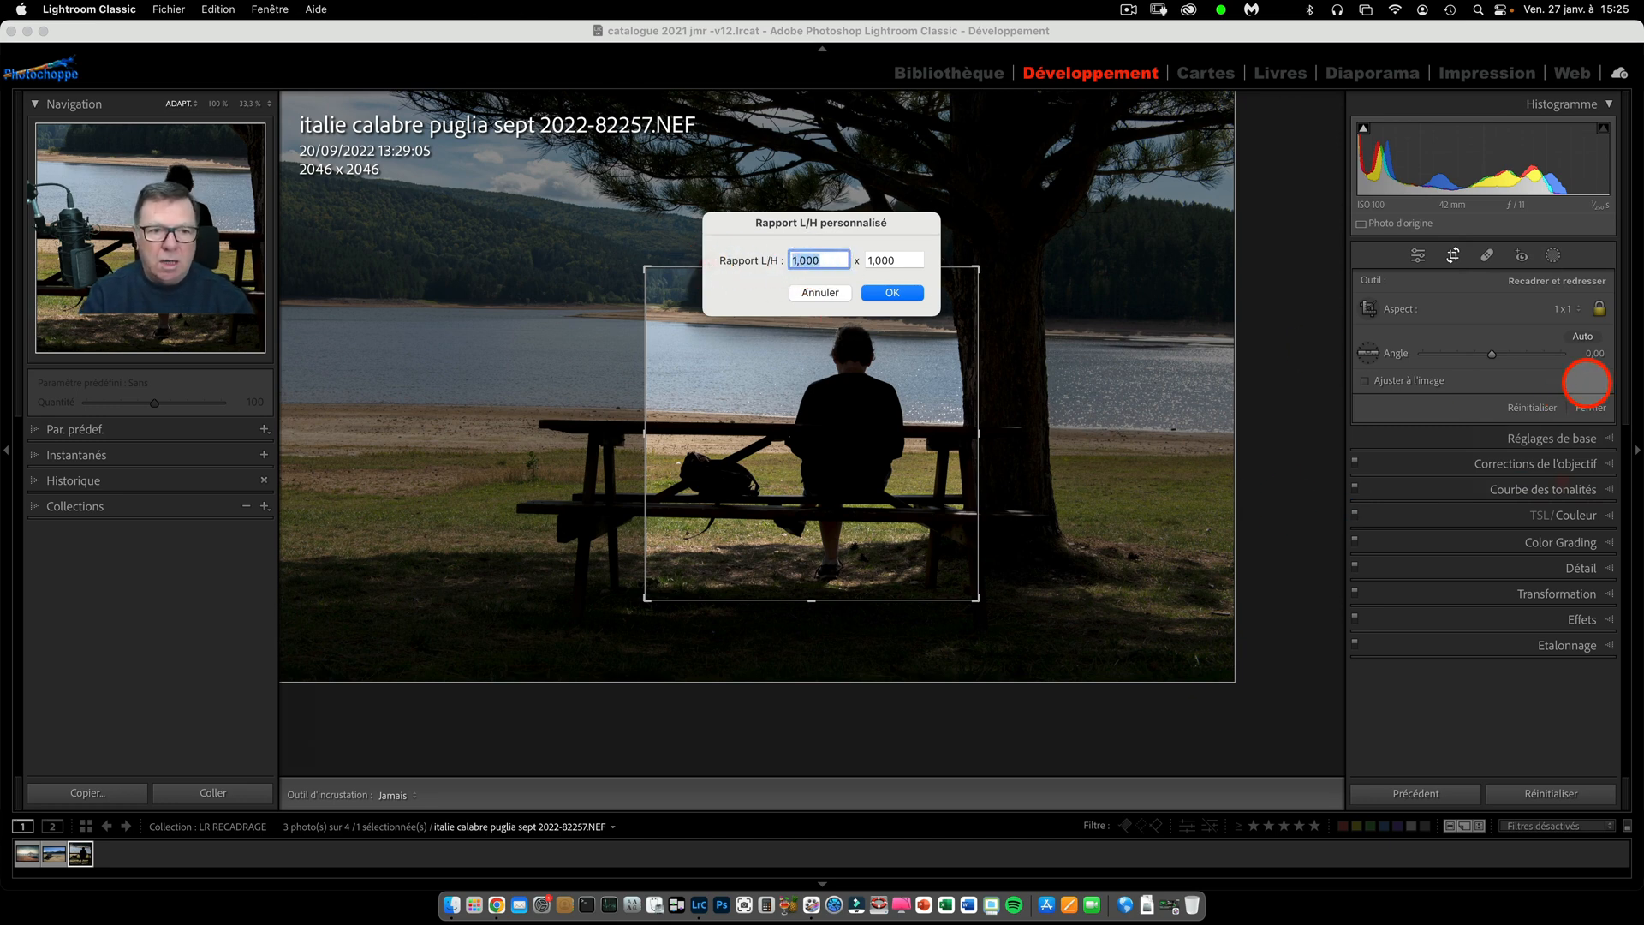
{"action": "type", "text": "7"}
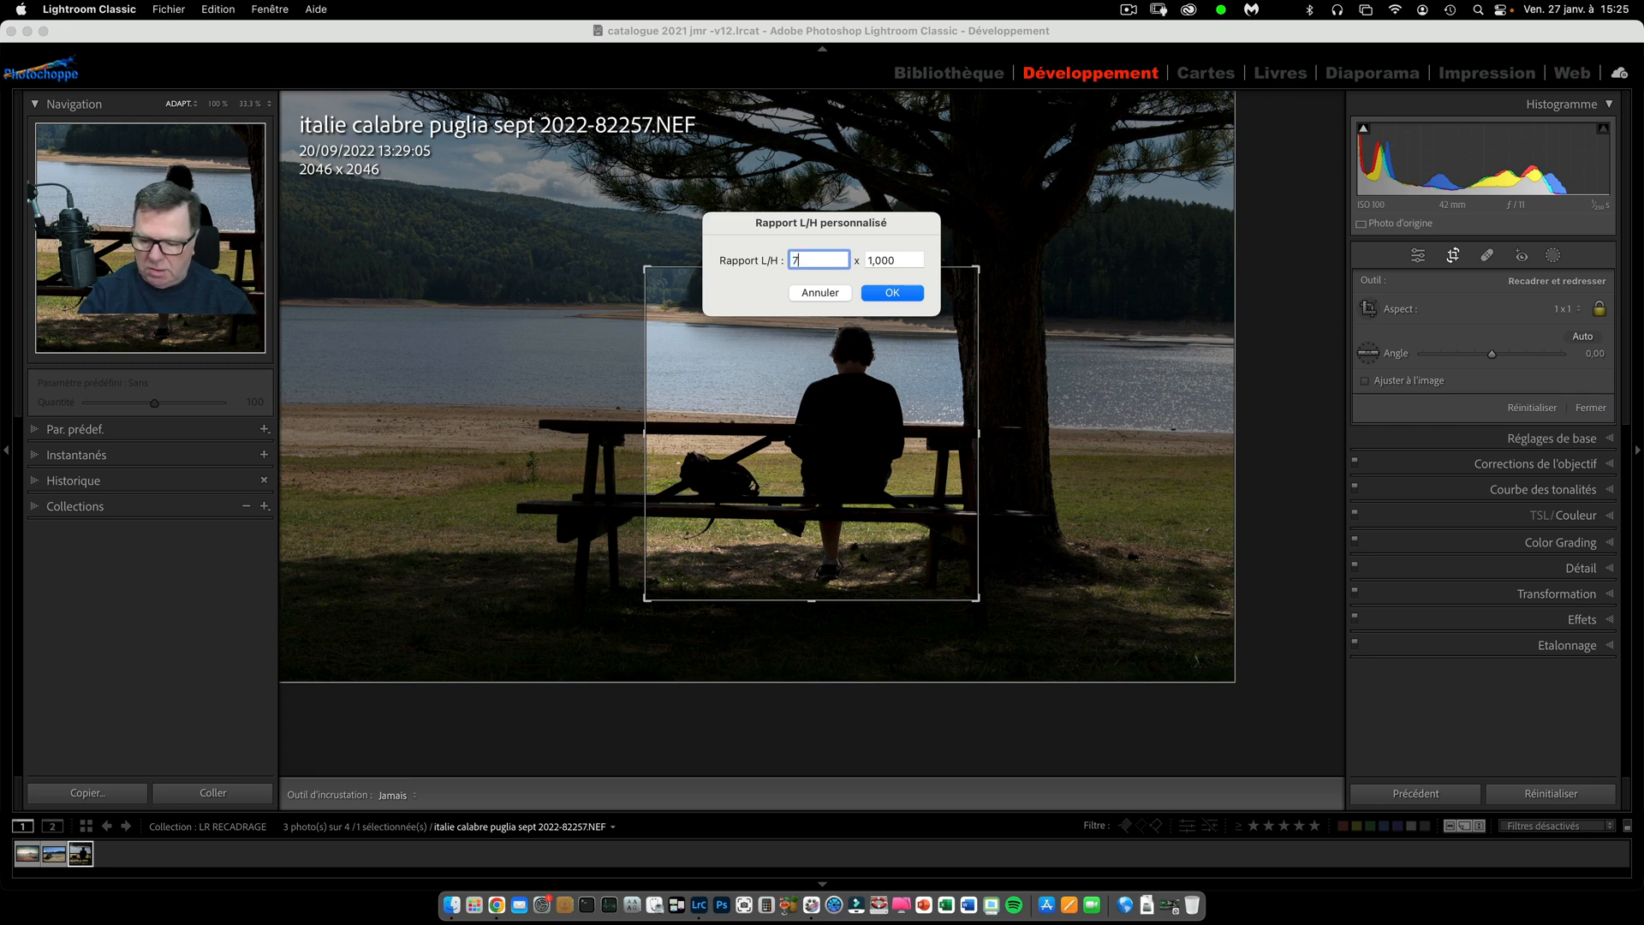
{"action": "type", "text": "0"}
{"action": "key", "text": "Tab"}
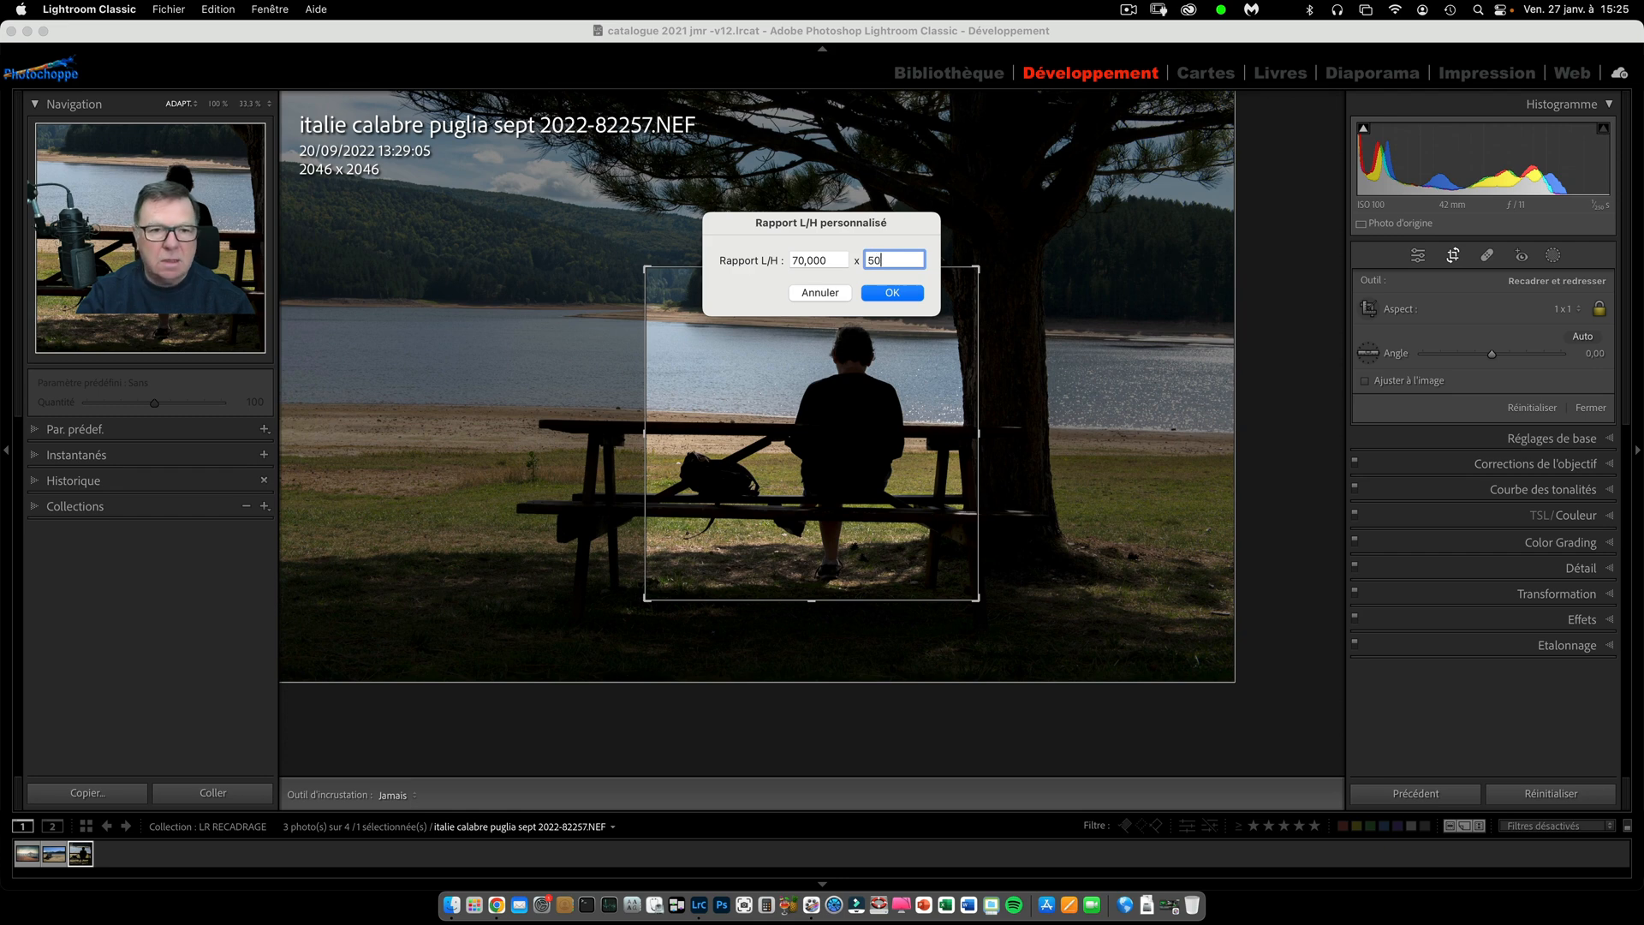
{"action": "type", "text": "50"}
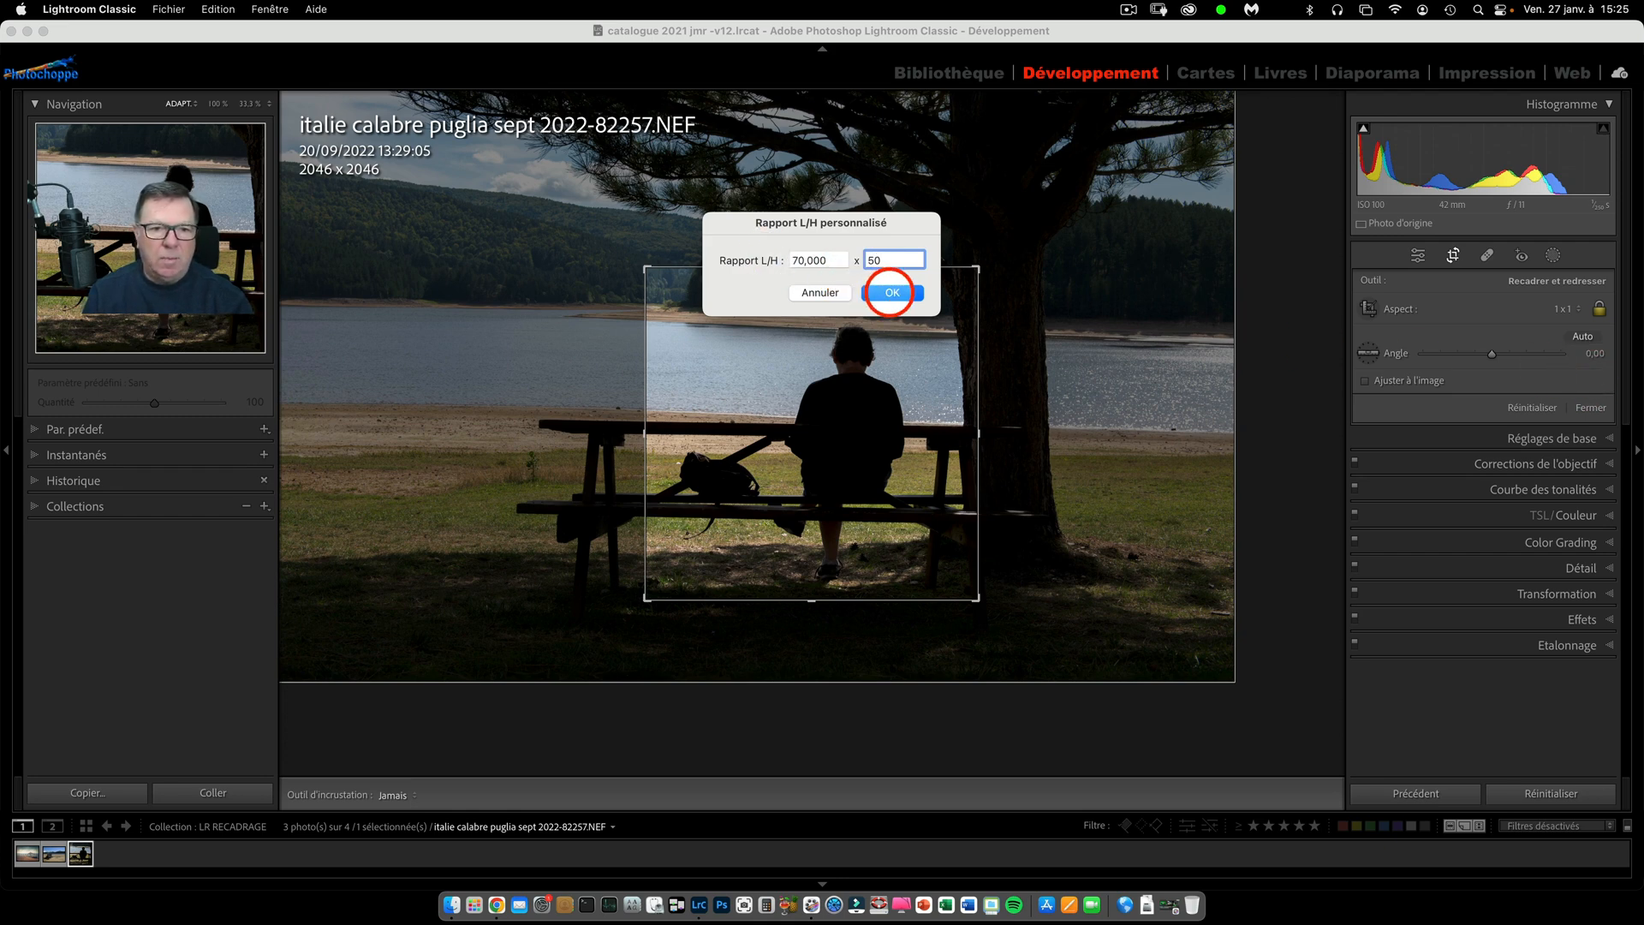
{"action": "left_click", "coordinate": [891, 292]}
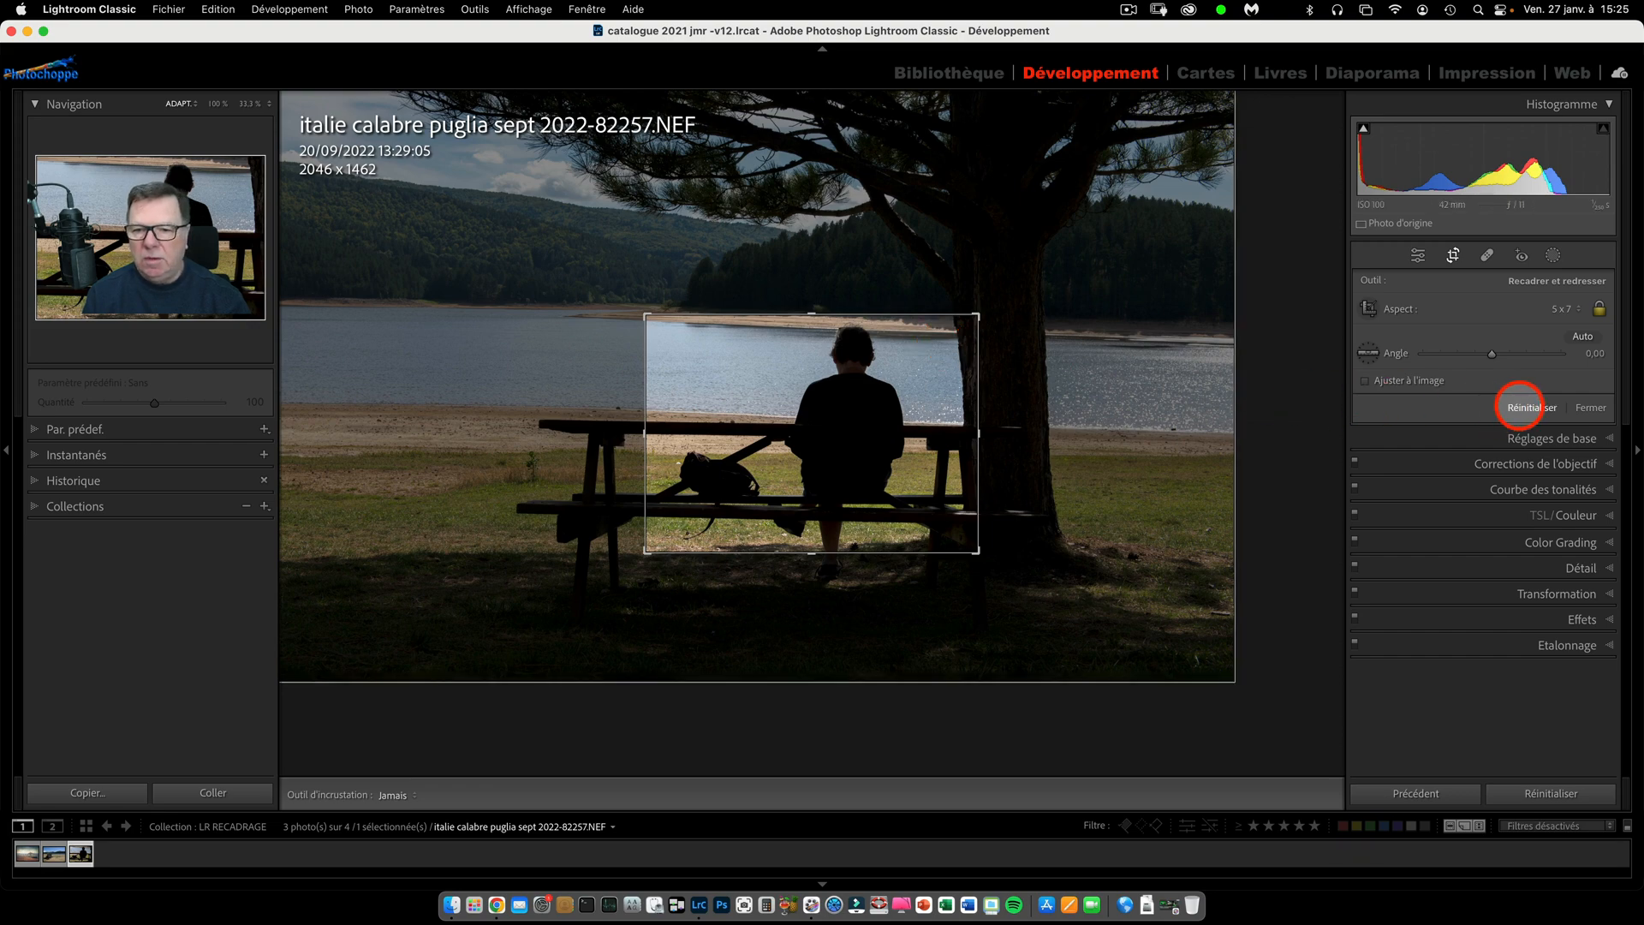
Reset the crop to a custom 70 x 50 ratio of the full image and align the frame with the photo's left edge.
{"action": "left_click", "coordinate": [1520, 406]}
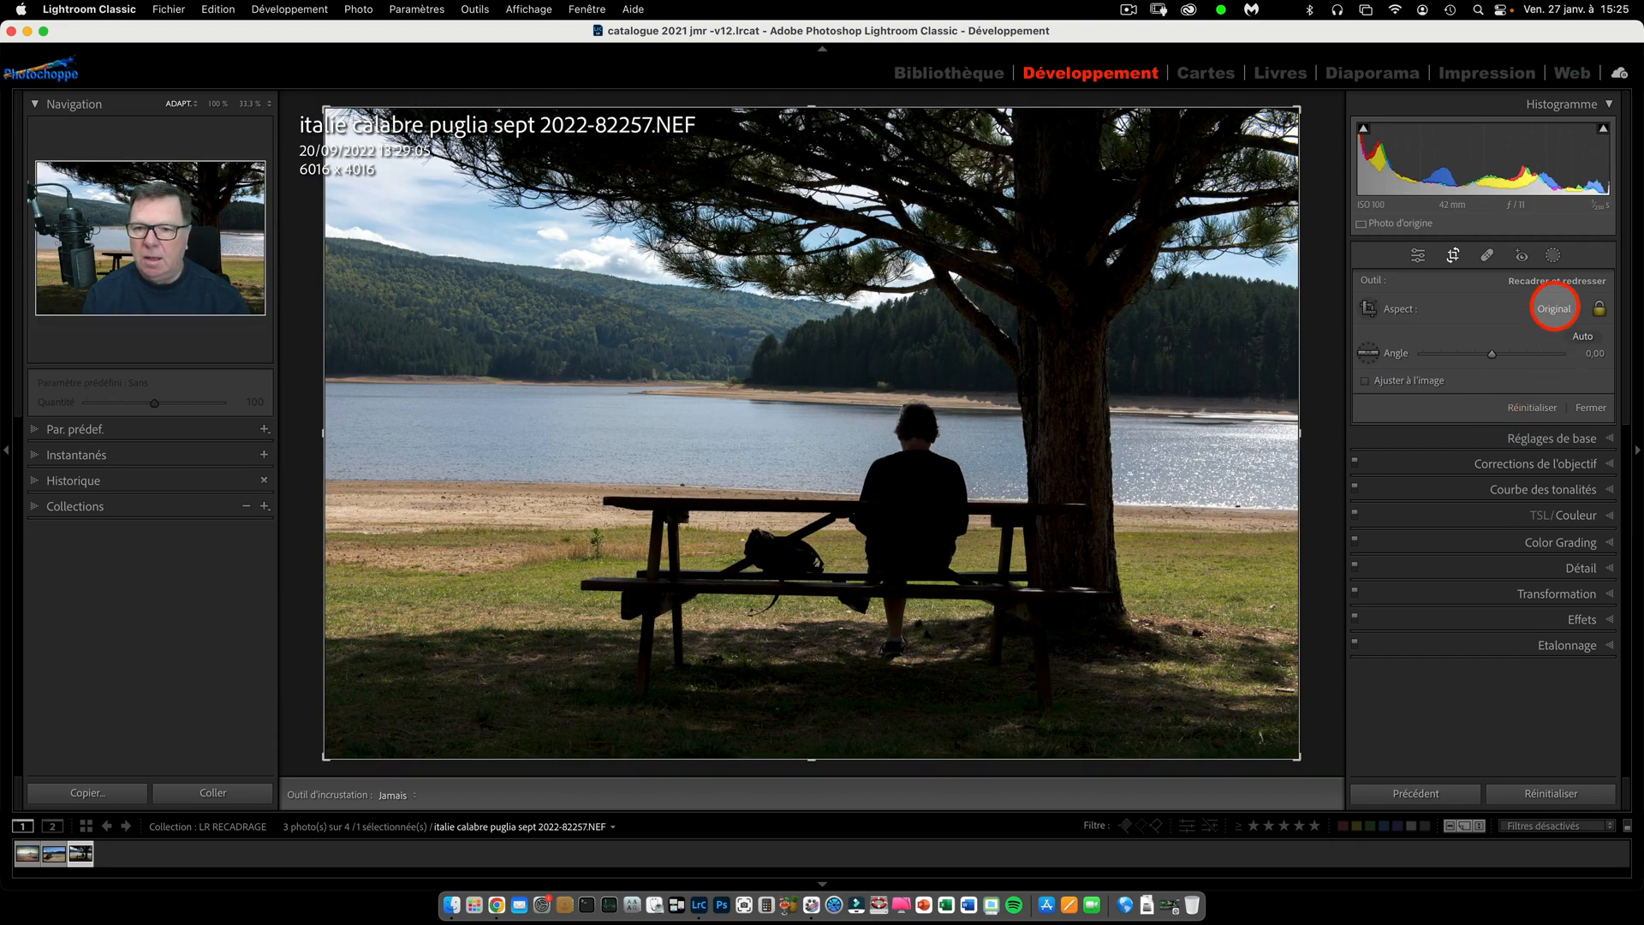
{"action": "left_click", "coordinate": [1554, 308]}
{"action": "left_click", "coordinate": [1552, 528]}
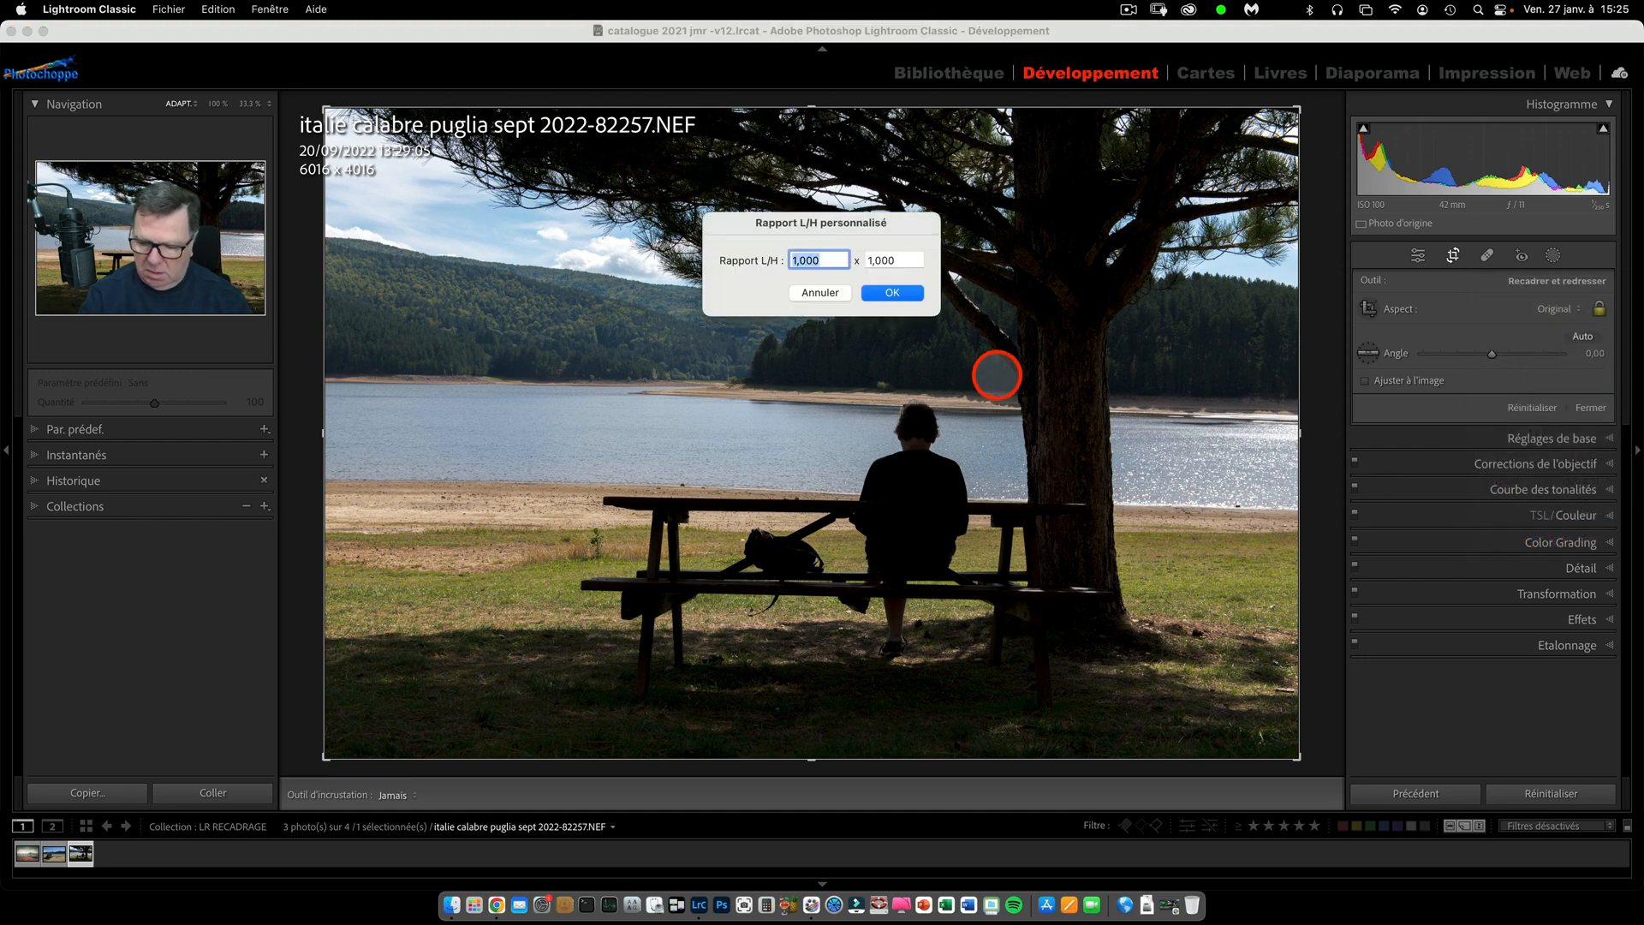
{"action": "type", "text": "7"}
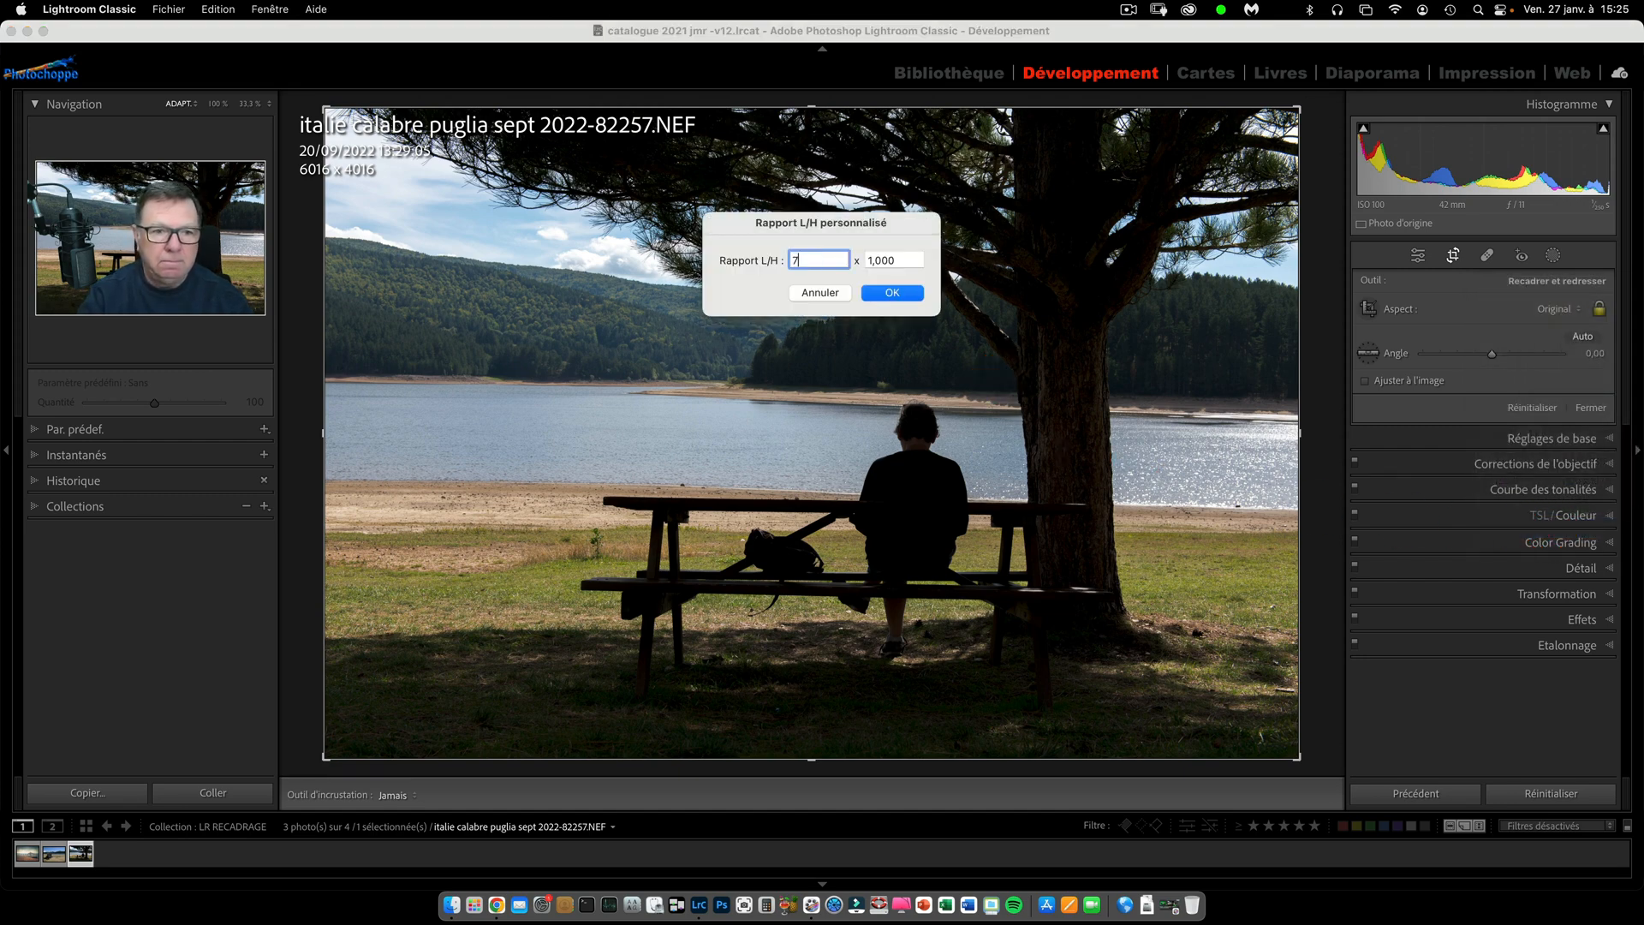
{"action": "type", "text": "0"}
{"action": "key", "text": "Tab"}
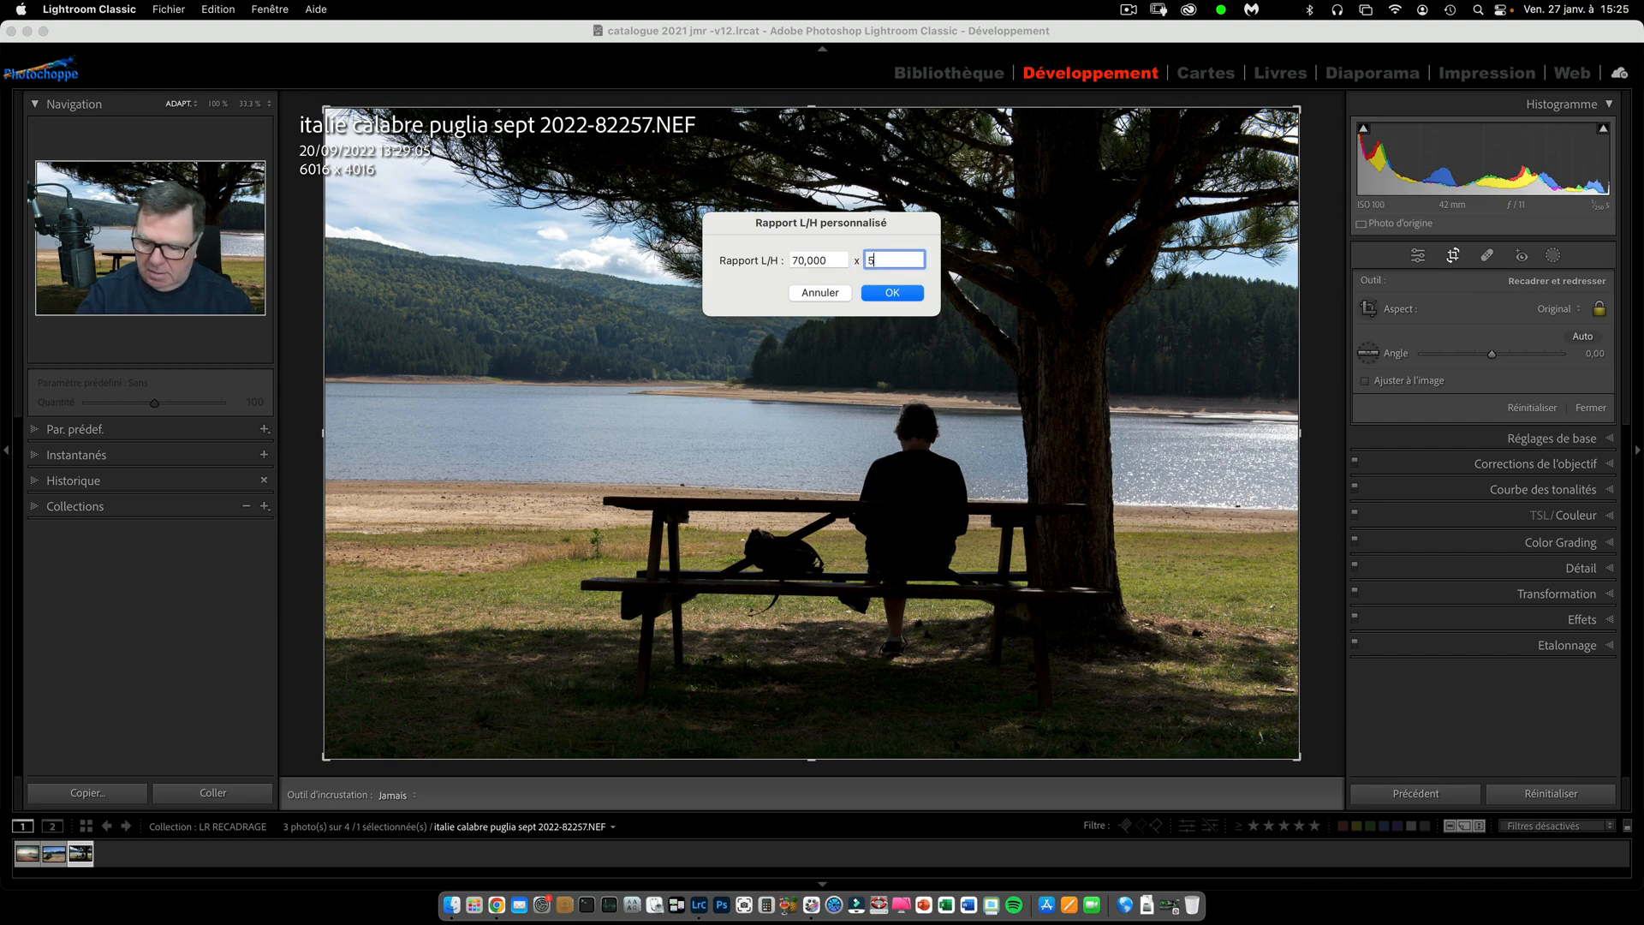
{"action": "type", "text": "50"}
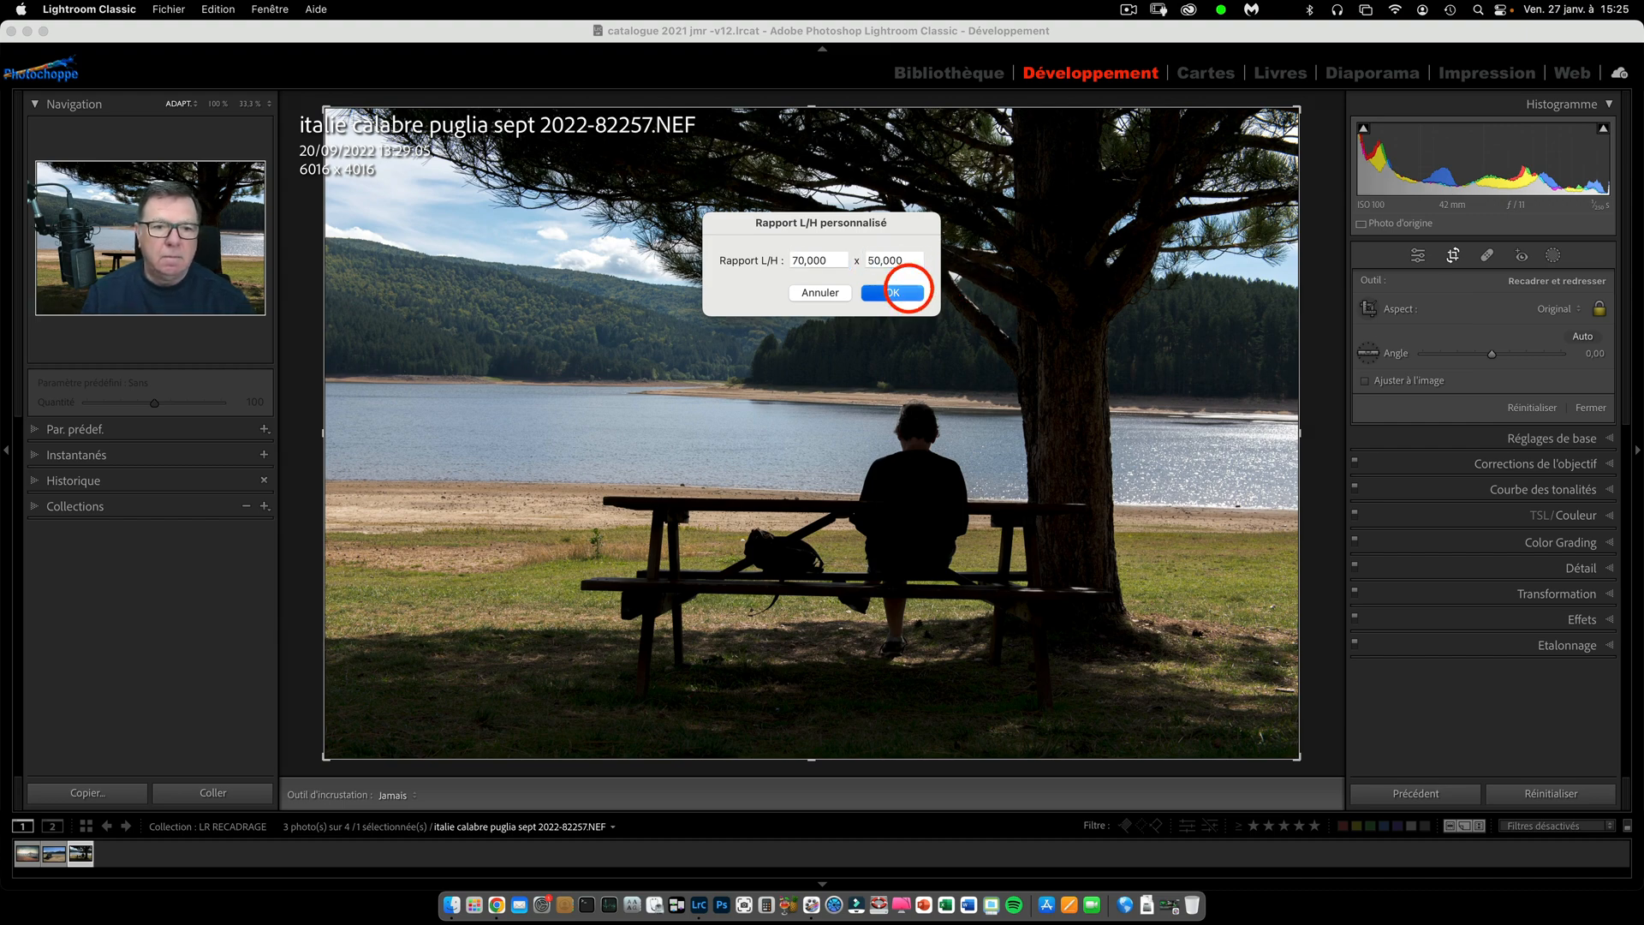
{"action": "left_click", "coordinate": [903, 294]}
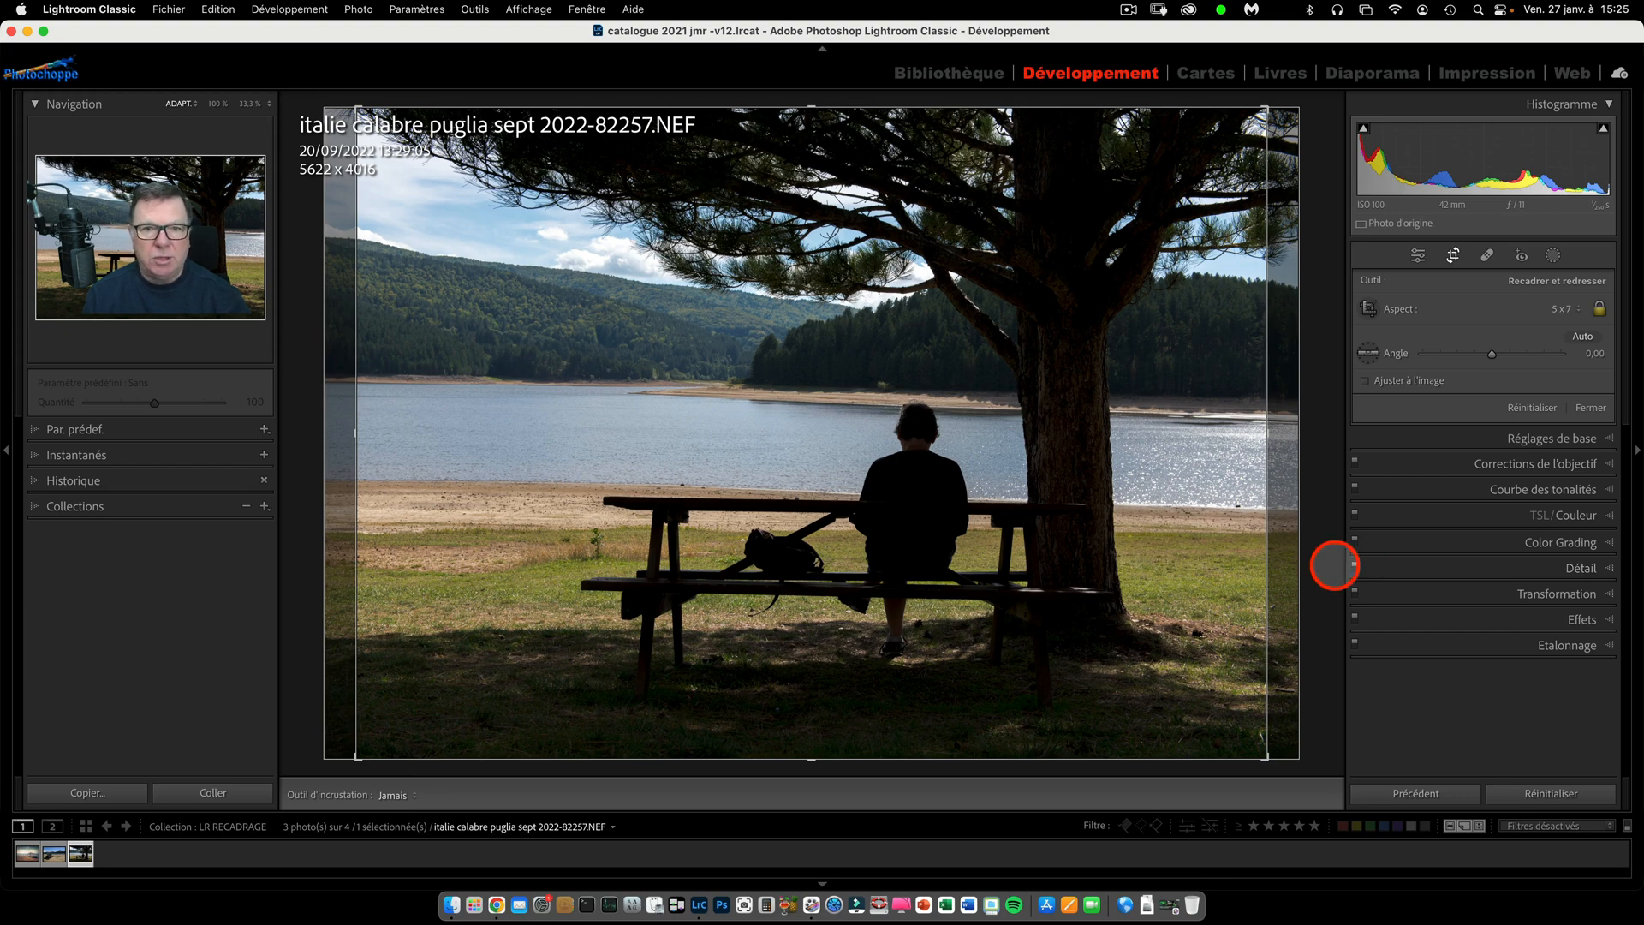
{"action": "mouse_move", "coordinate": [1075, 562]}
{"action": "left_mouse_down"}
{"action": "mouse_move", "coordinate": [1128, 560]}
{"action": "mouse_move", "coordinate": [1068, 562]}
{"action": "mouse_move", "coordinate": [1108, 561]}
{"action": "left_mouse_up"}
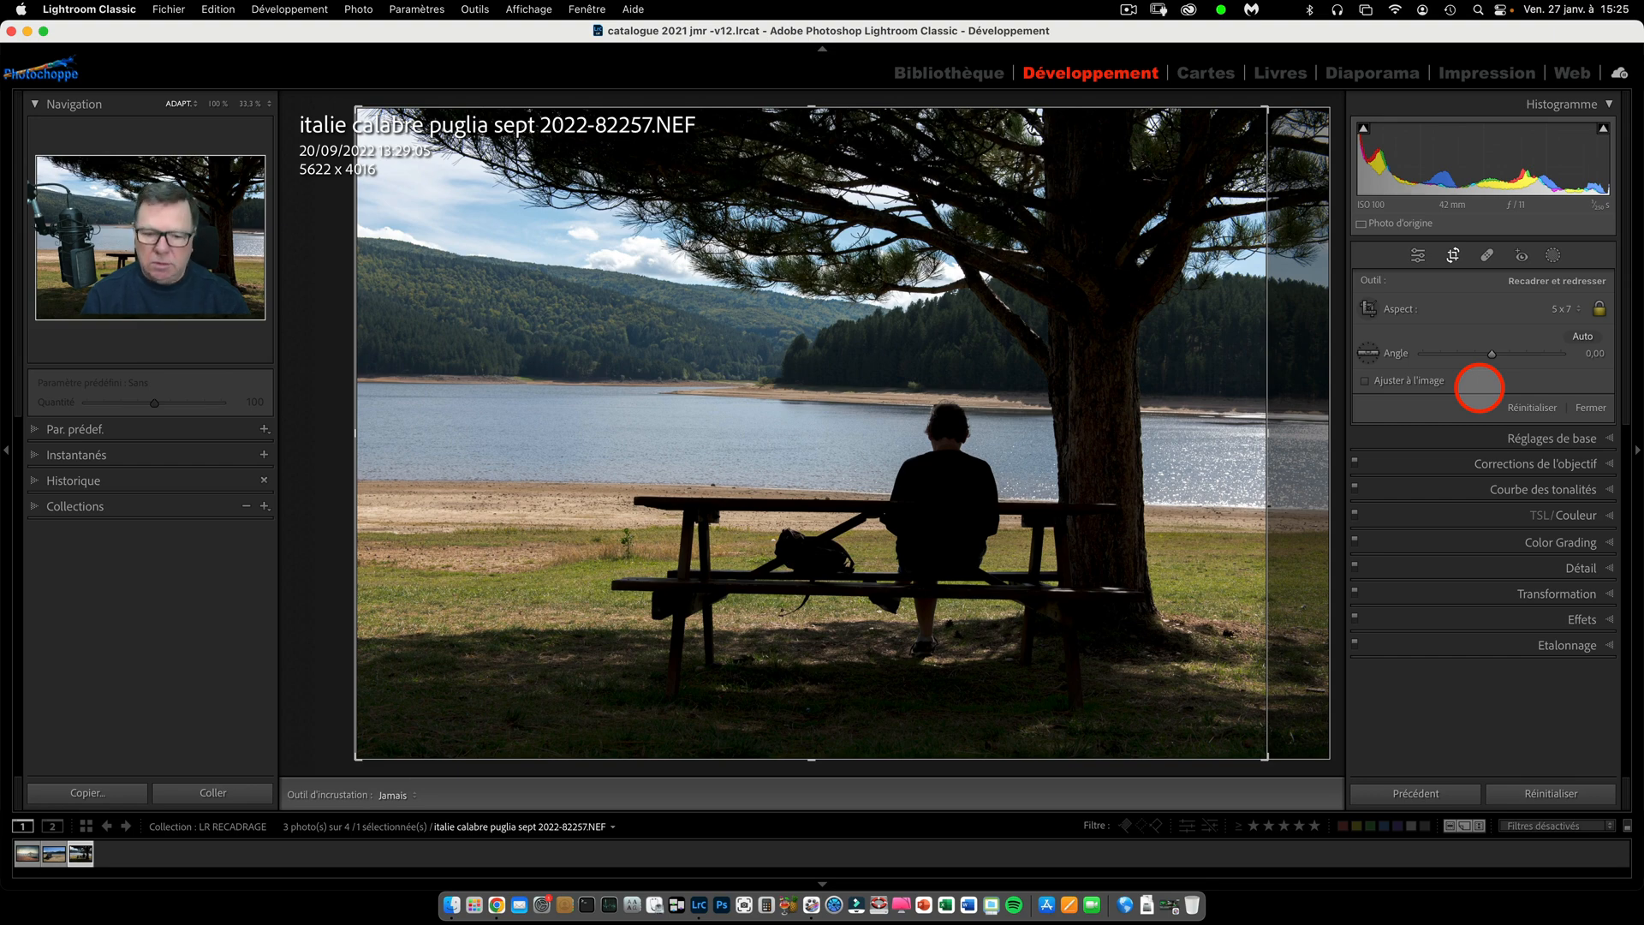
Keep the crop overlay always displayed and cycle through its composition guides to the golden spiral.
{"action": "key", "text": "h"}
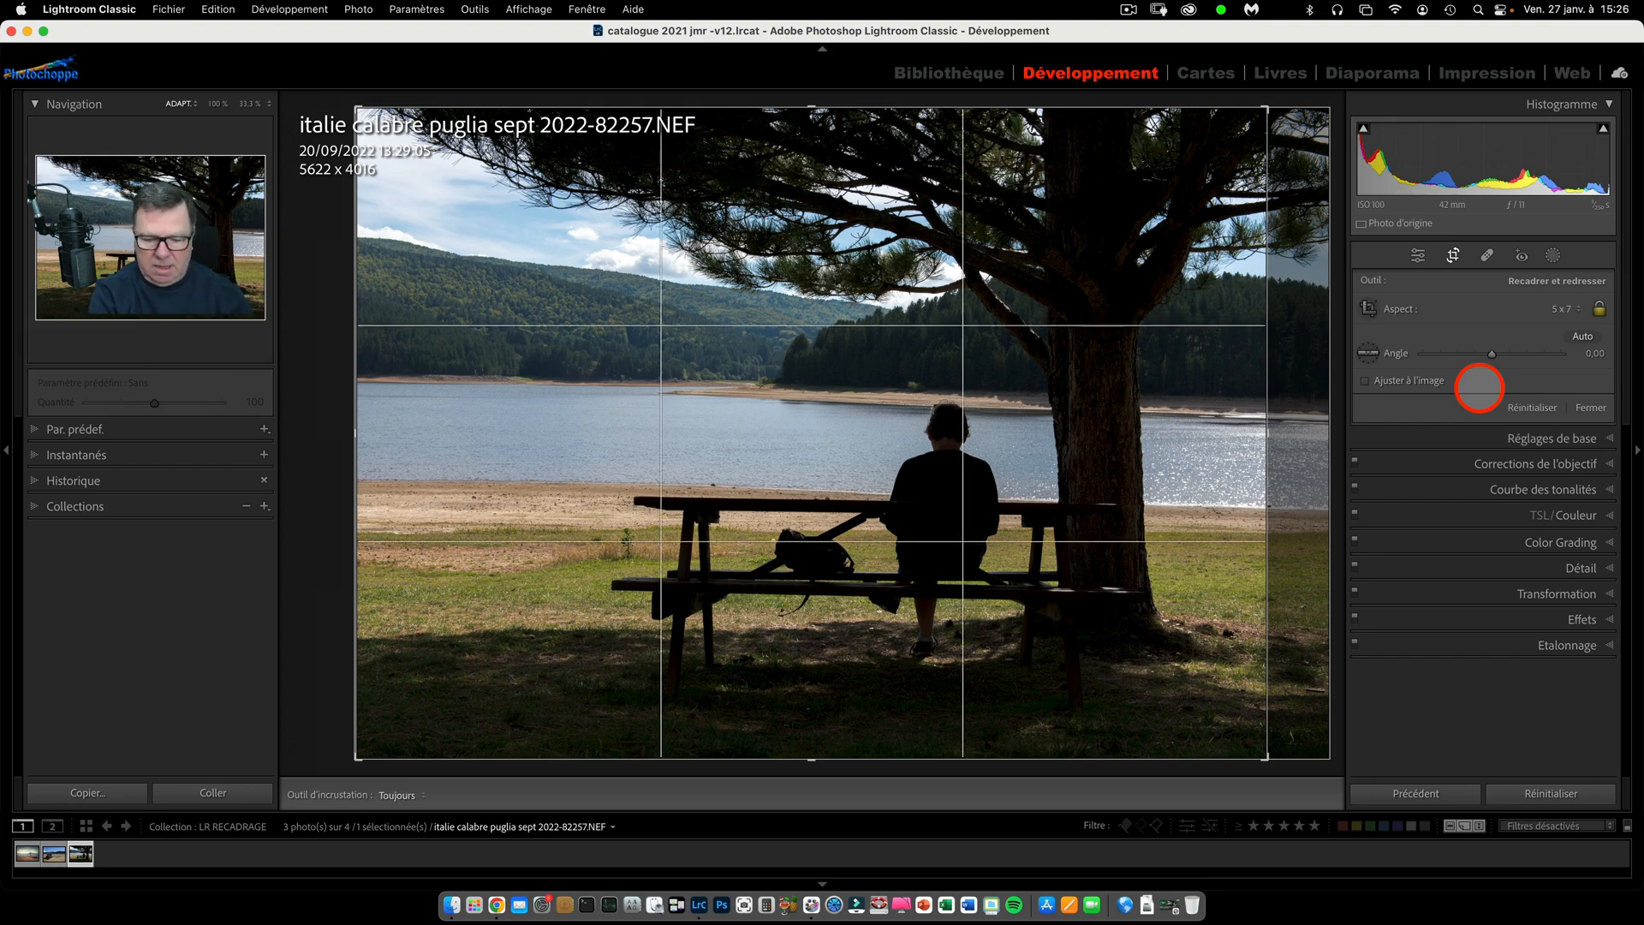
{"action": "key", "text": "o"}
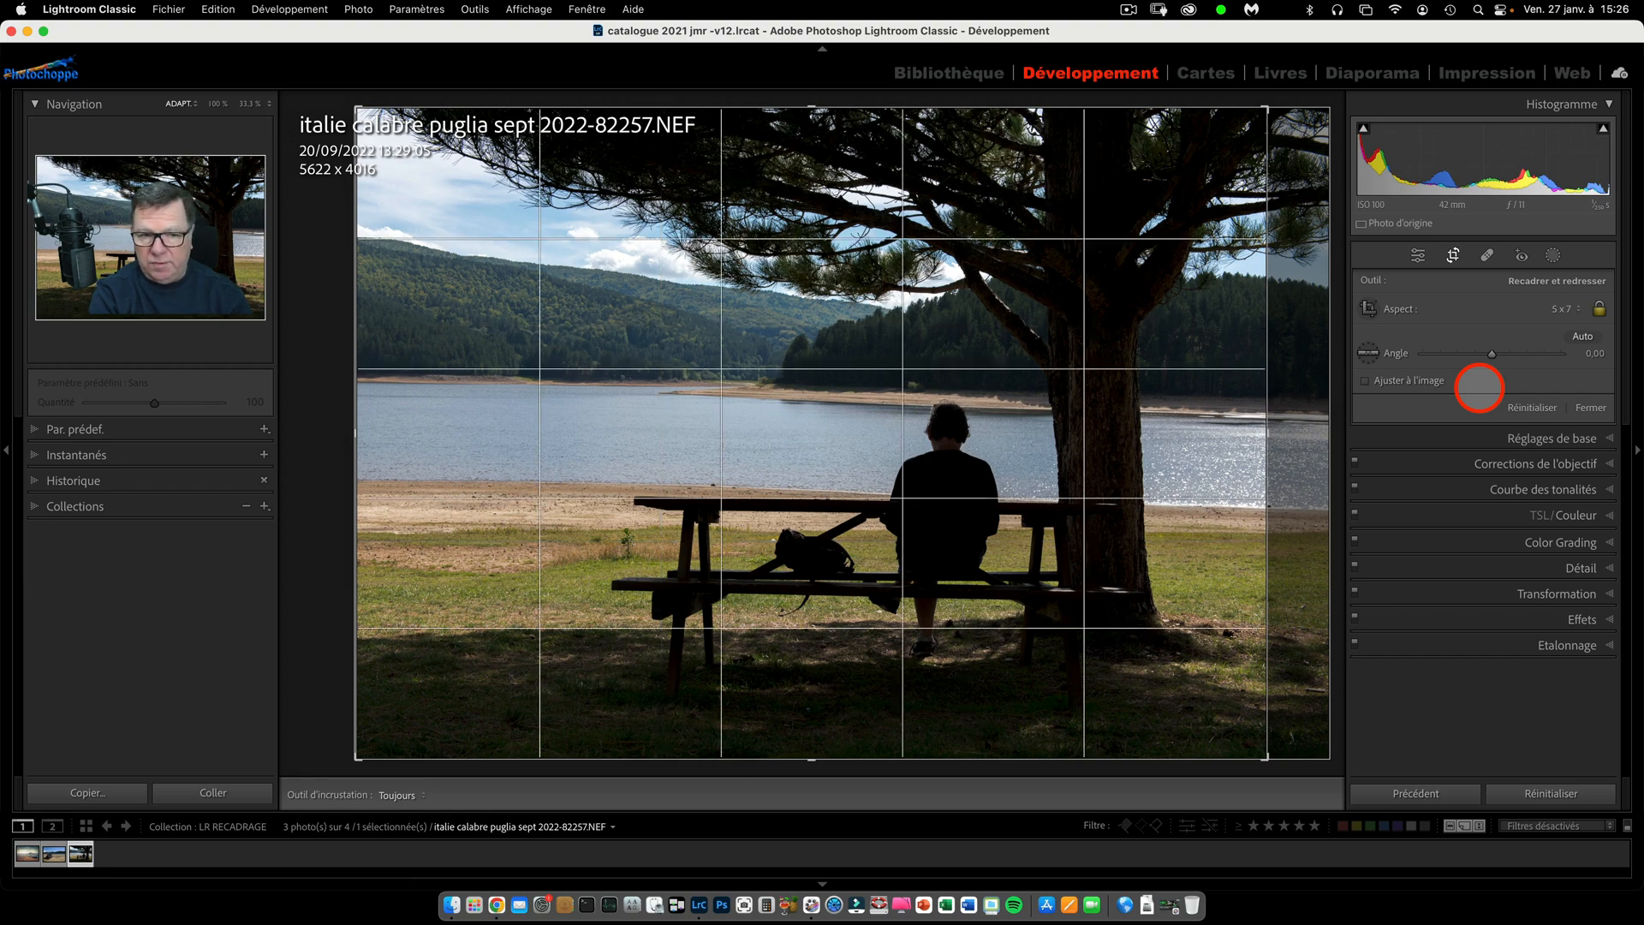
{"action": "key", "text": "o"}
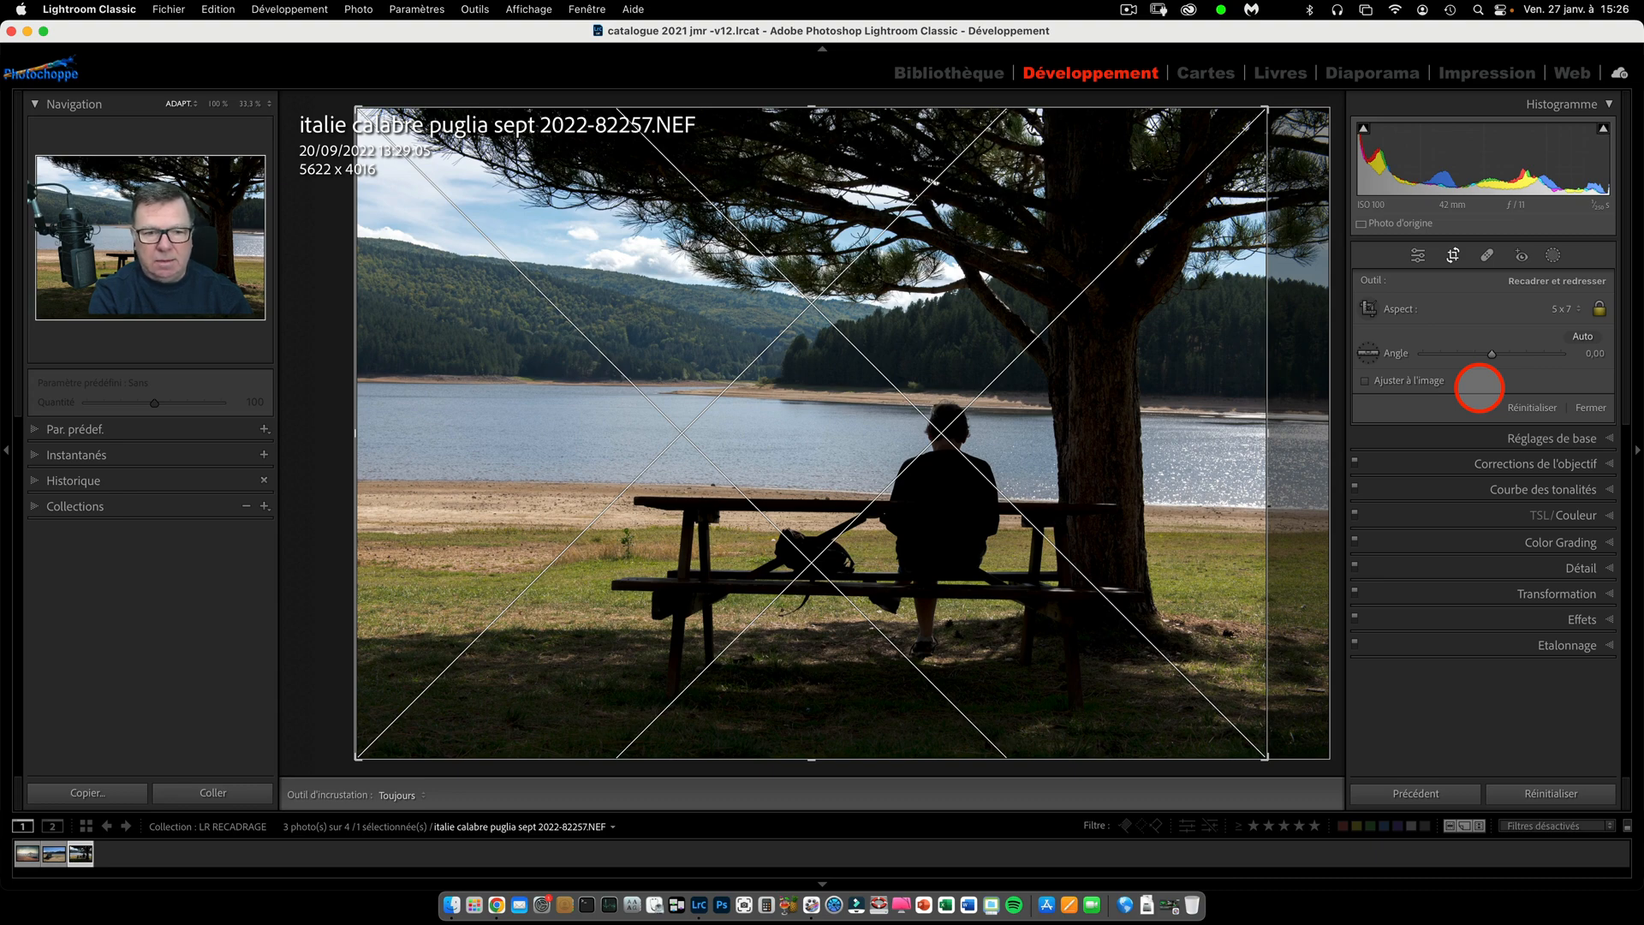
{"action": "key", "text": "o"}
{"action": "key", "text": "o"}
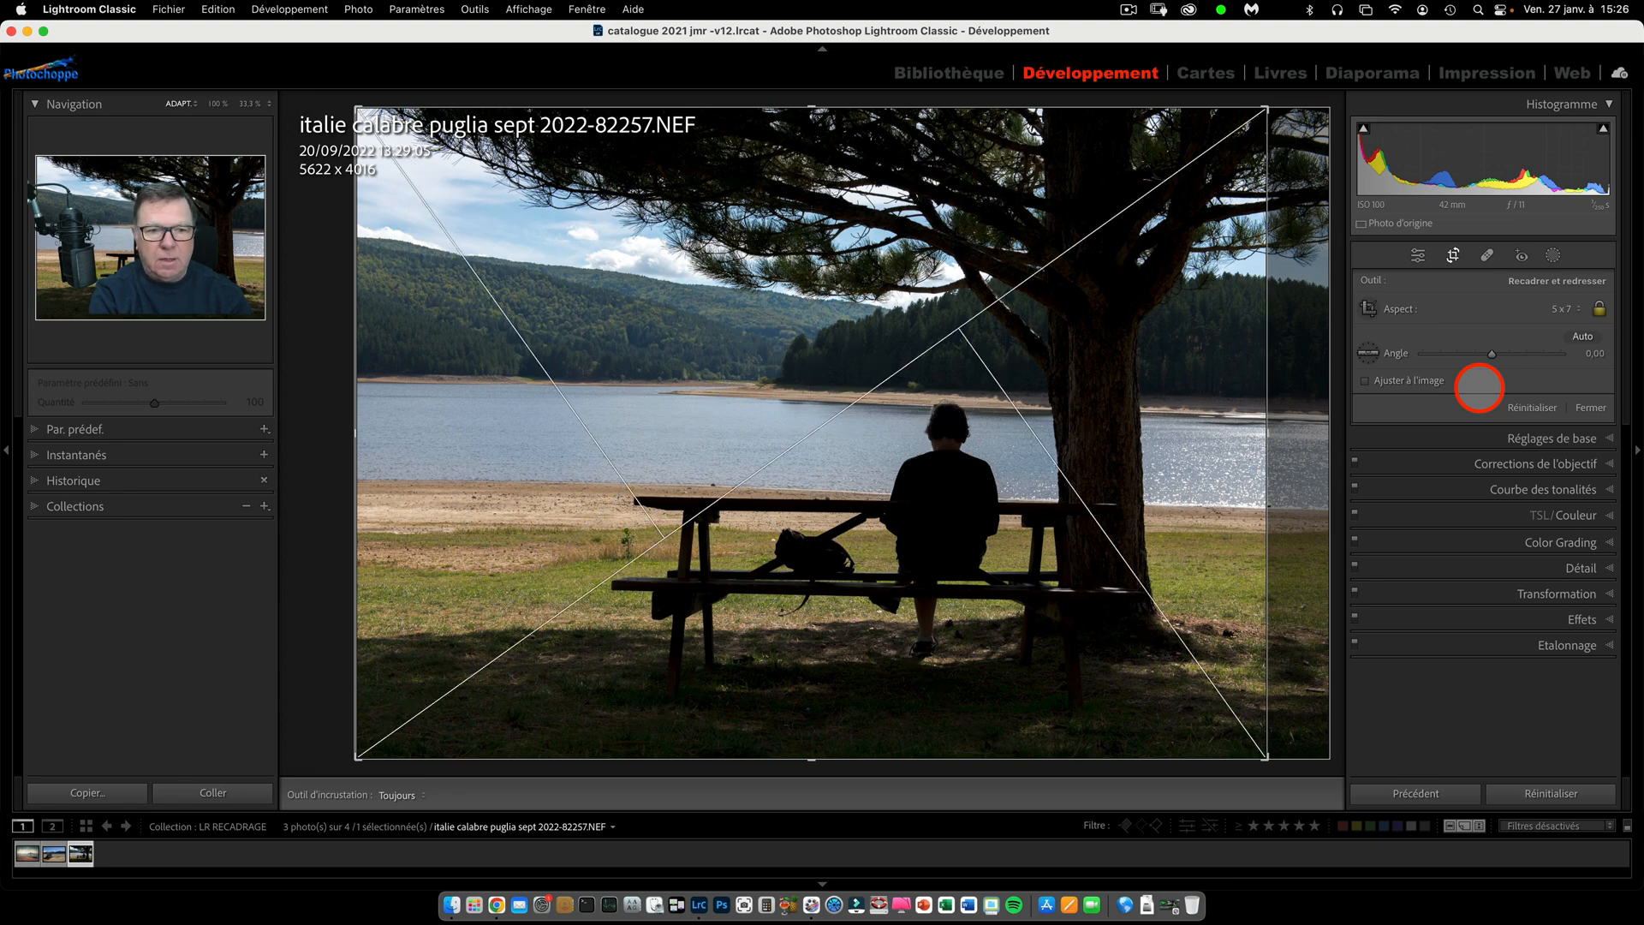
{"action": "key", "text": "o"}
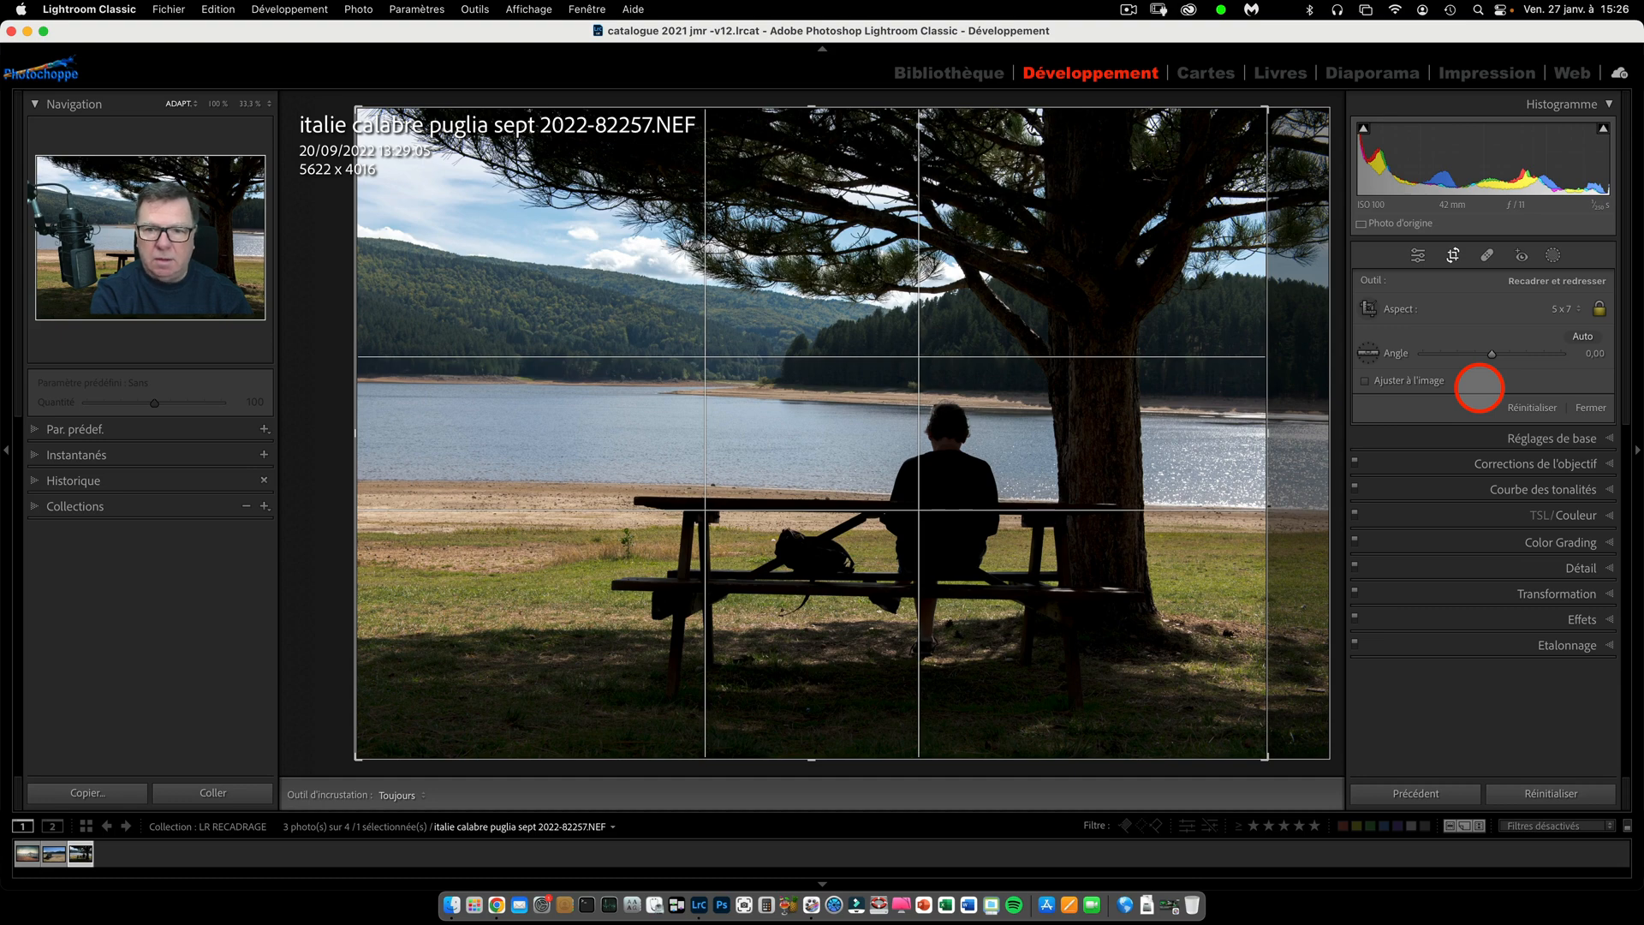
{"action": "key", "text": "o"}
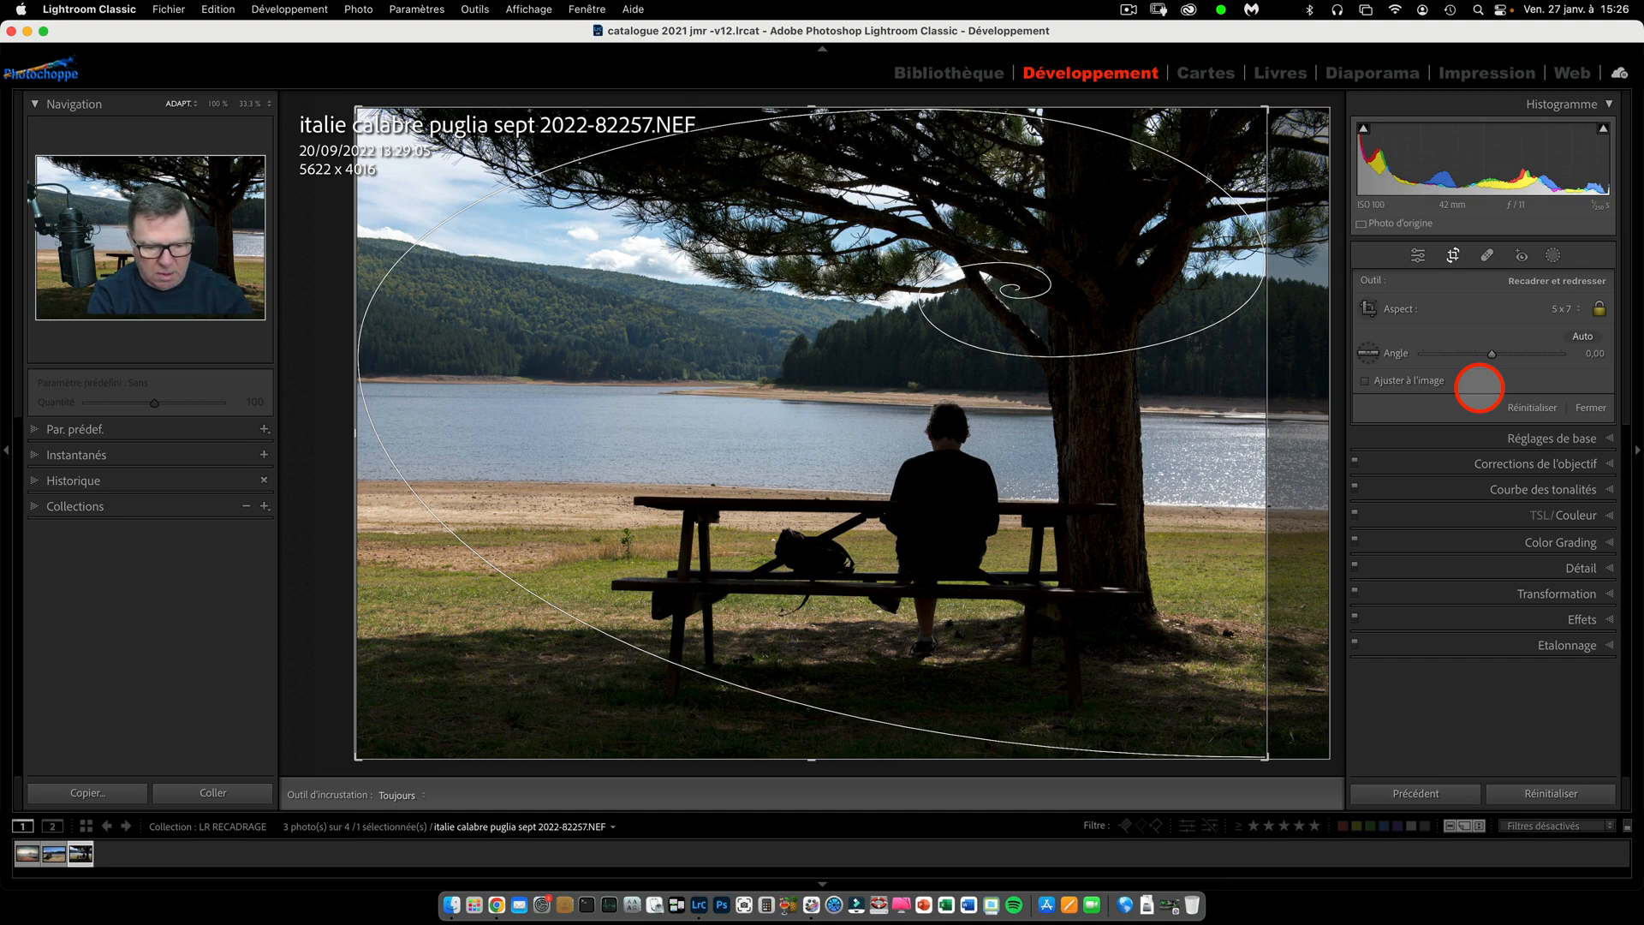
Cycle the golden spiral guide through its orientations over the crop, and set the crop overlay to never display.
{"action": "key", "text": "shift"}
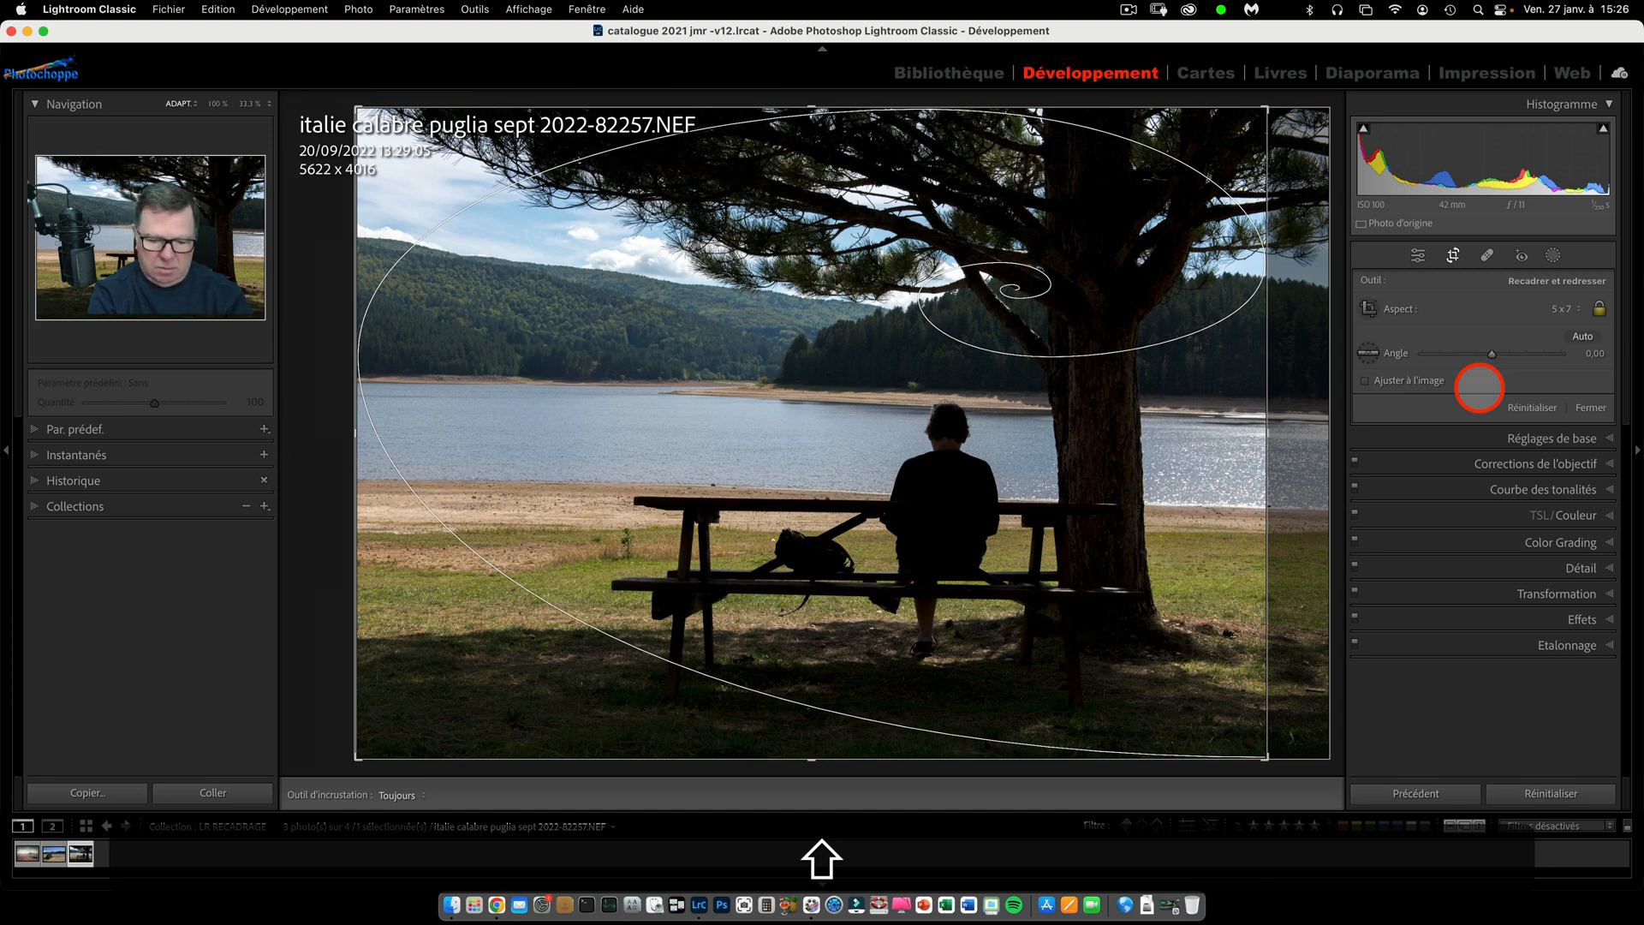
{"action": "key", "text": "shift+o"}
{"action": "key", "text": "shift+o"}
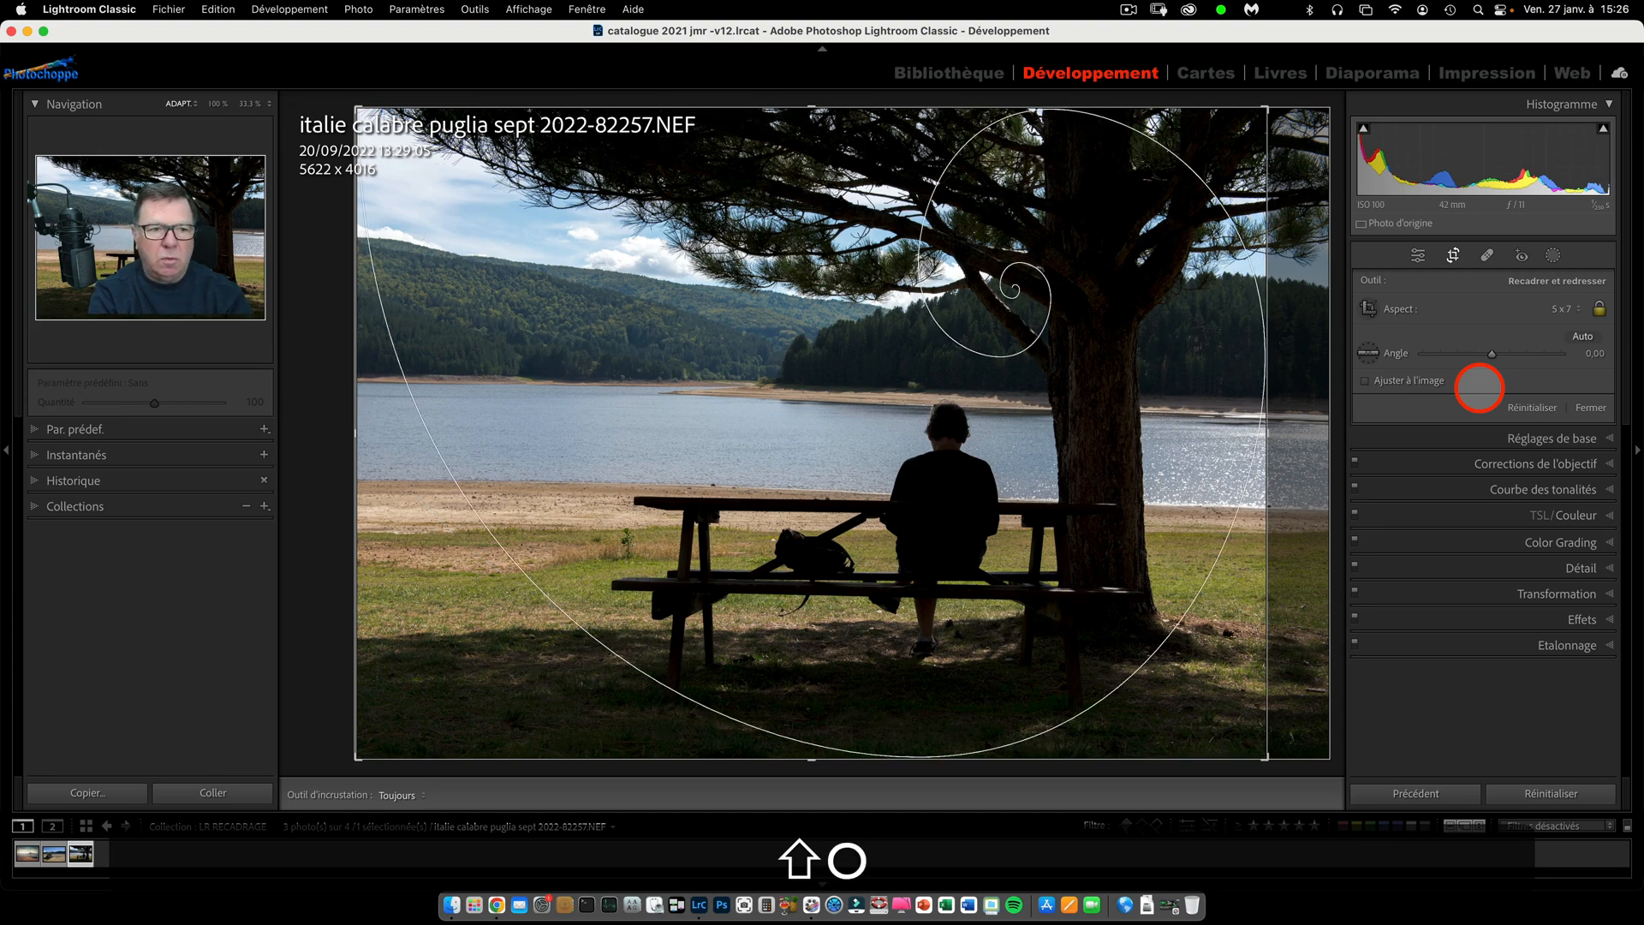
{"action": "key", "text": "shift+o"}
{"action": "key", "text": "shift+o"}
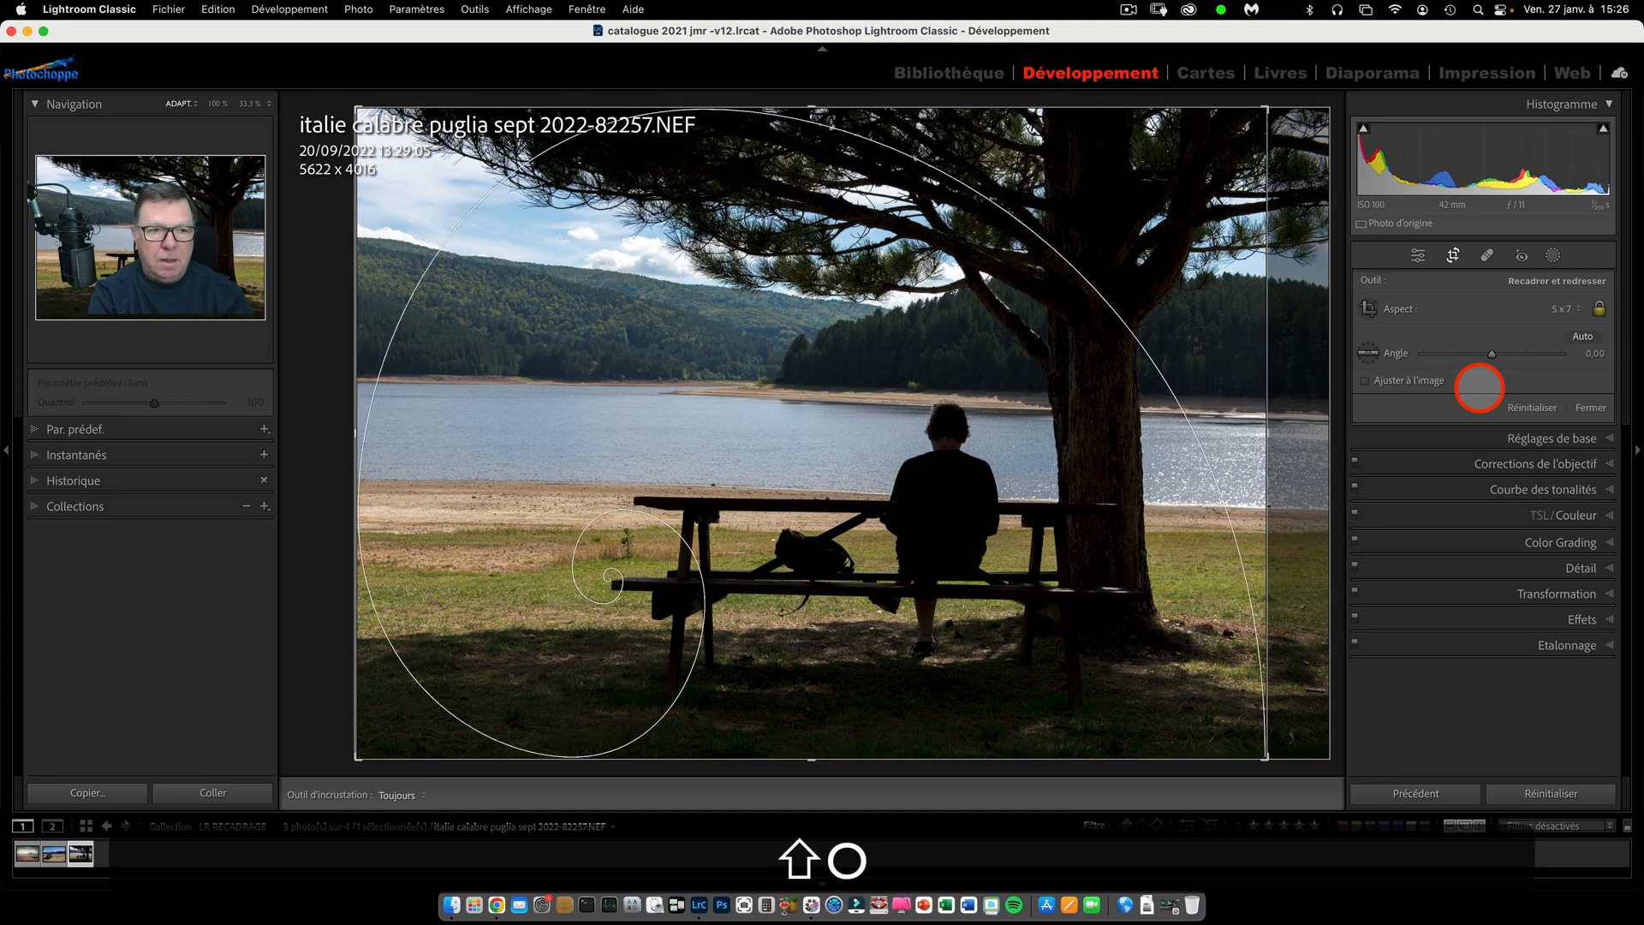
{"action": "key", "text": "shift+o"}
{"action": "key", "text": "shift+o"}
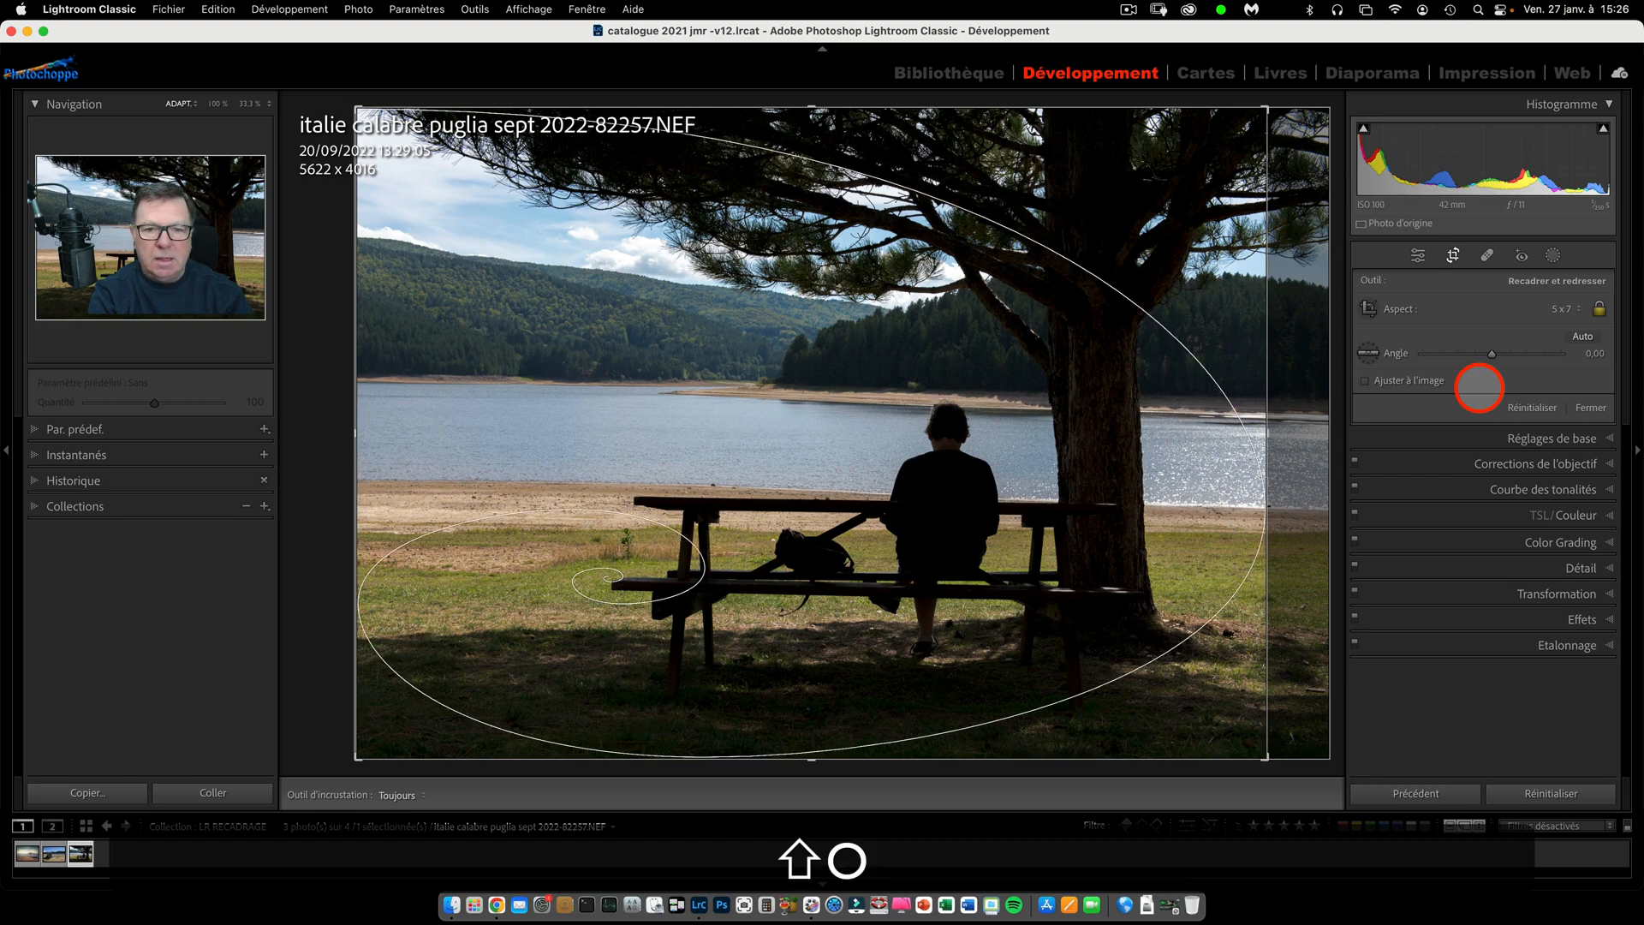
{"action": "key", "text": "shift+o"}
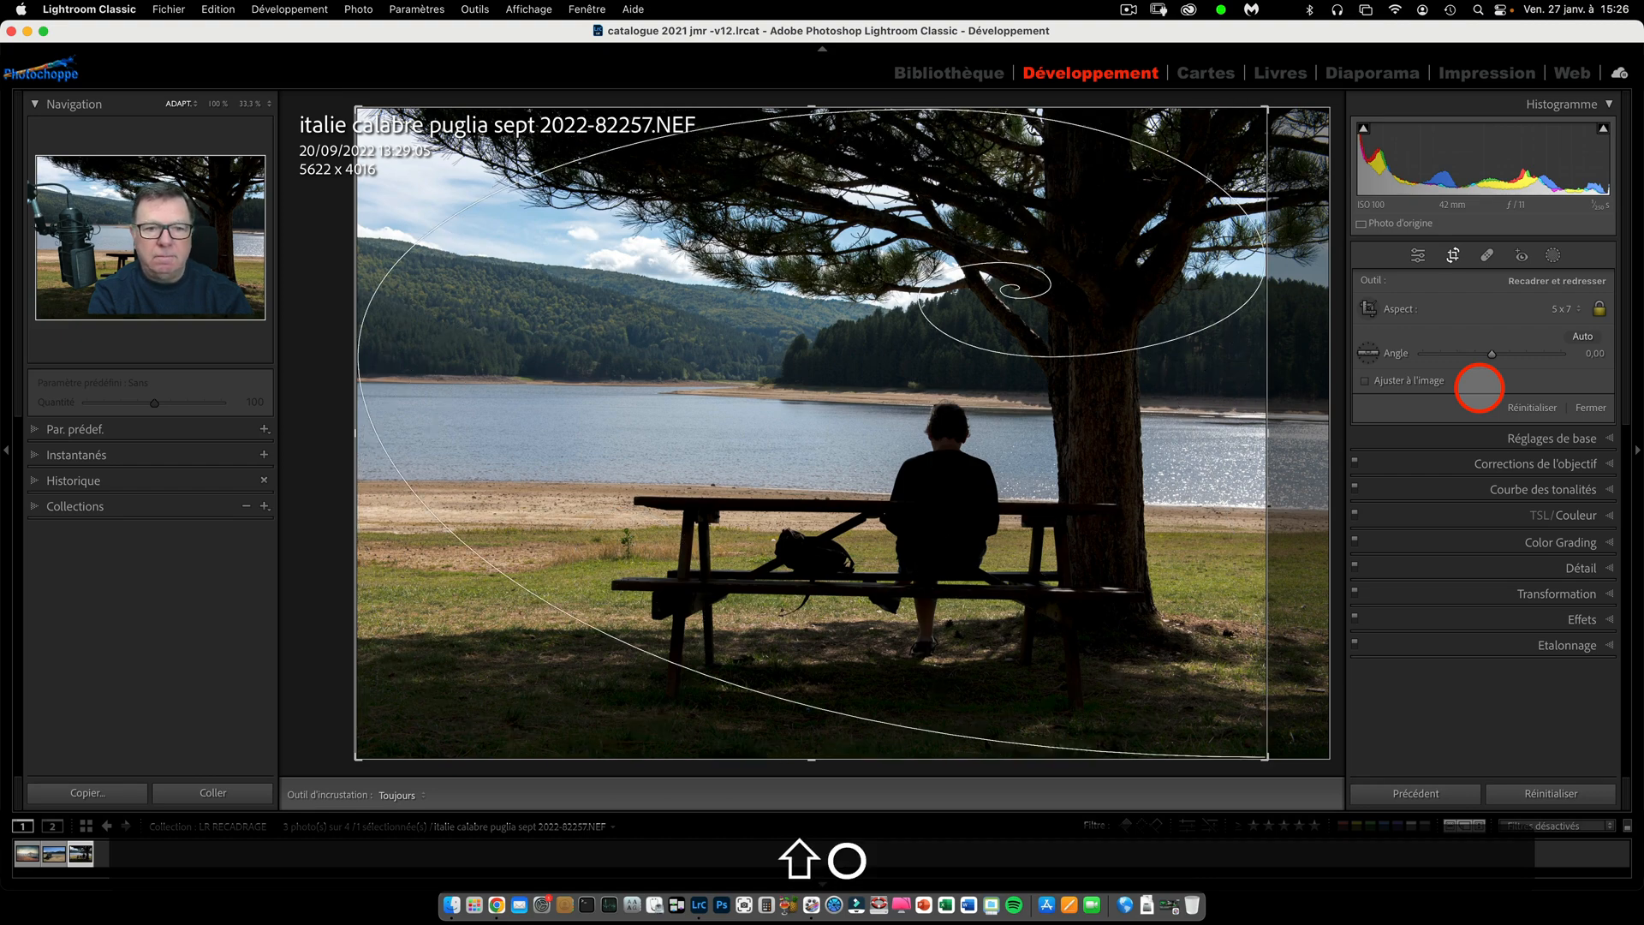
{"action": "key", "text": "shift+o"}
{"action": "key", "text": "shift+o"}
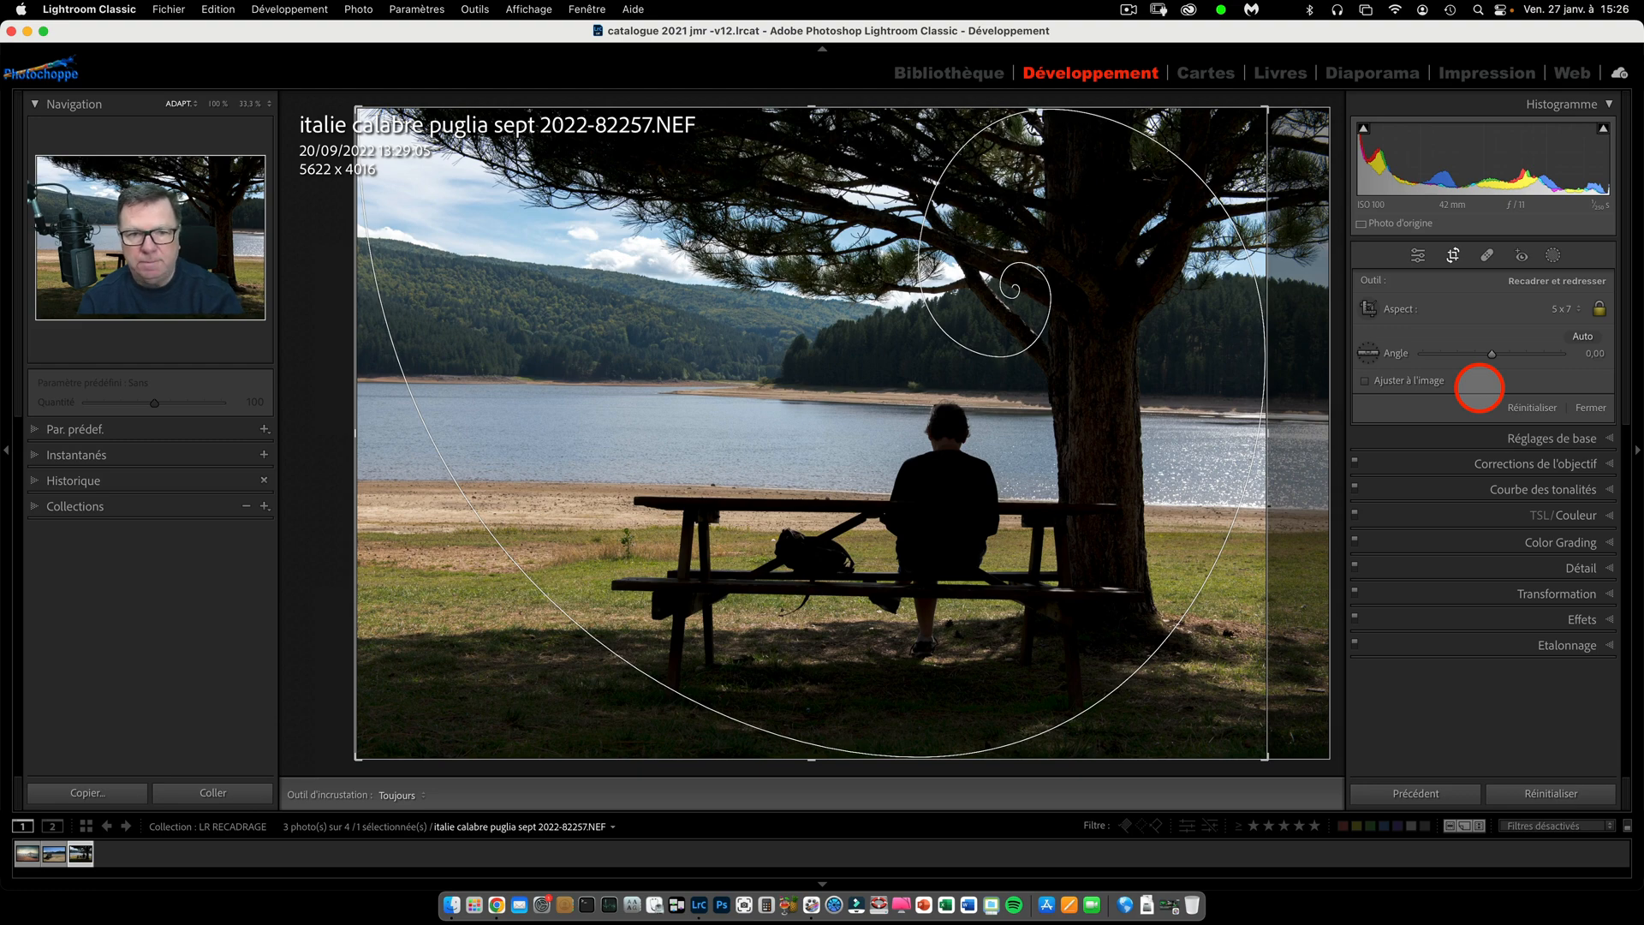
{"action": "key", "text": "h"}
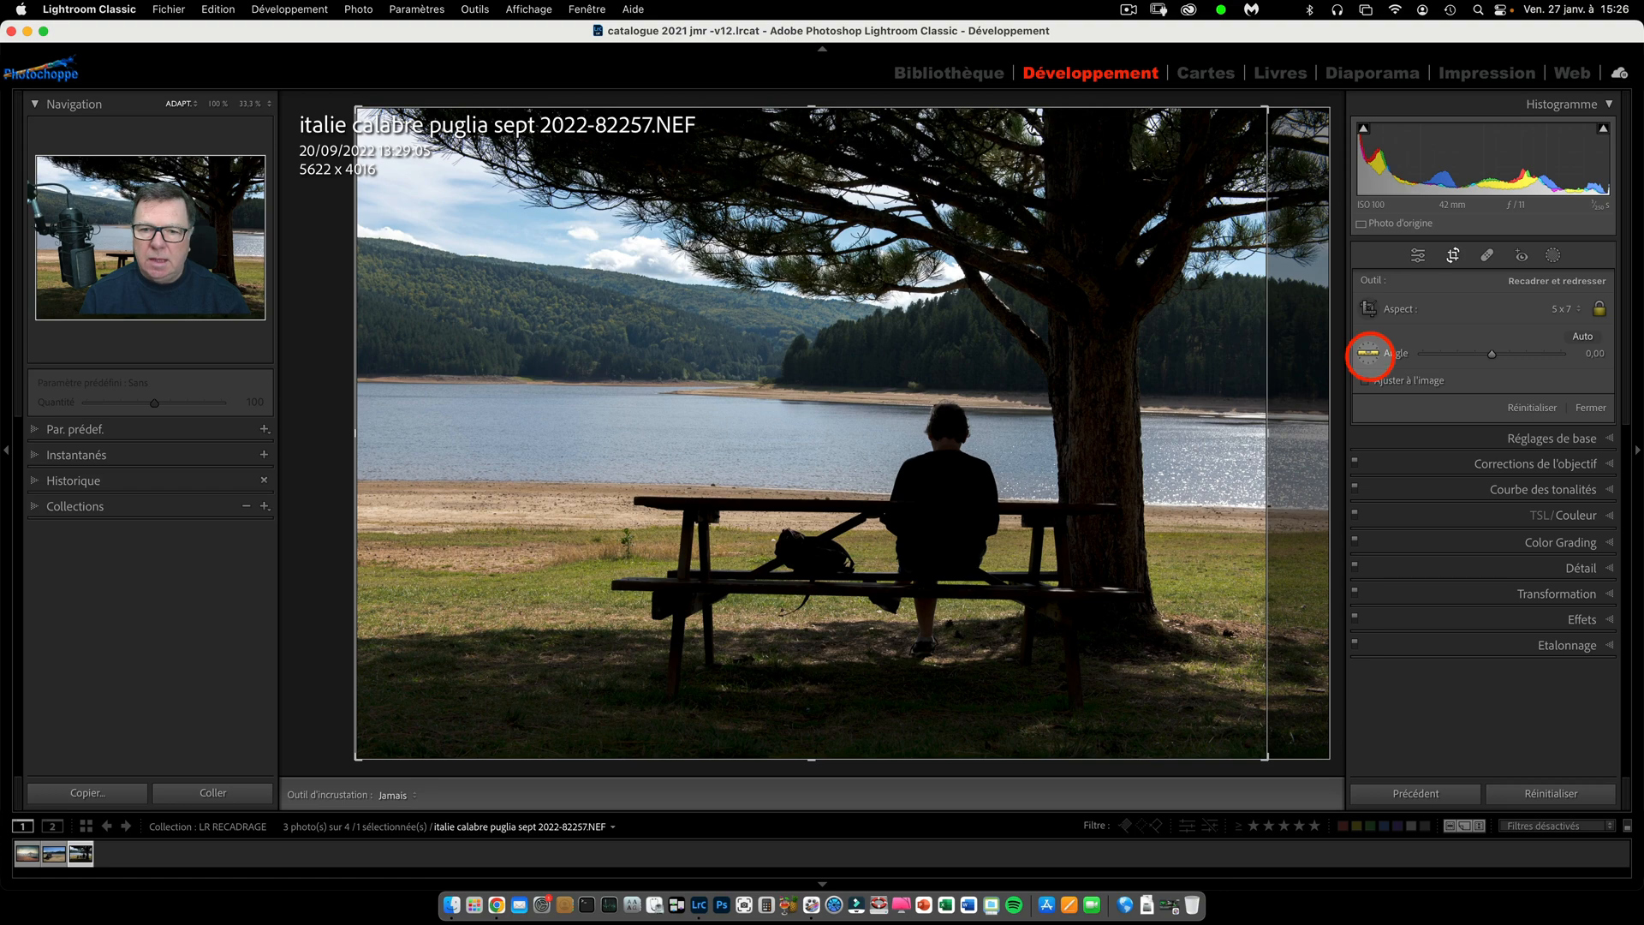
Straighten the photo along the far shoreline and adjust the rotation angle to -0.97.
{"action": "left_click", "coordinate": [1368, 352]}
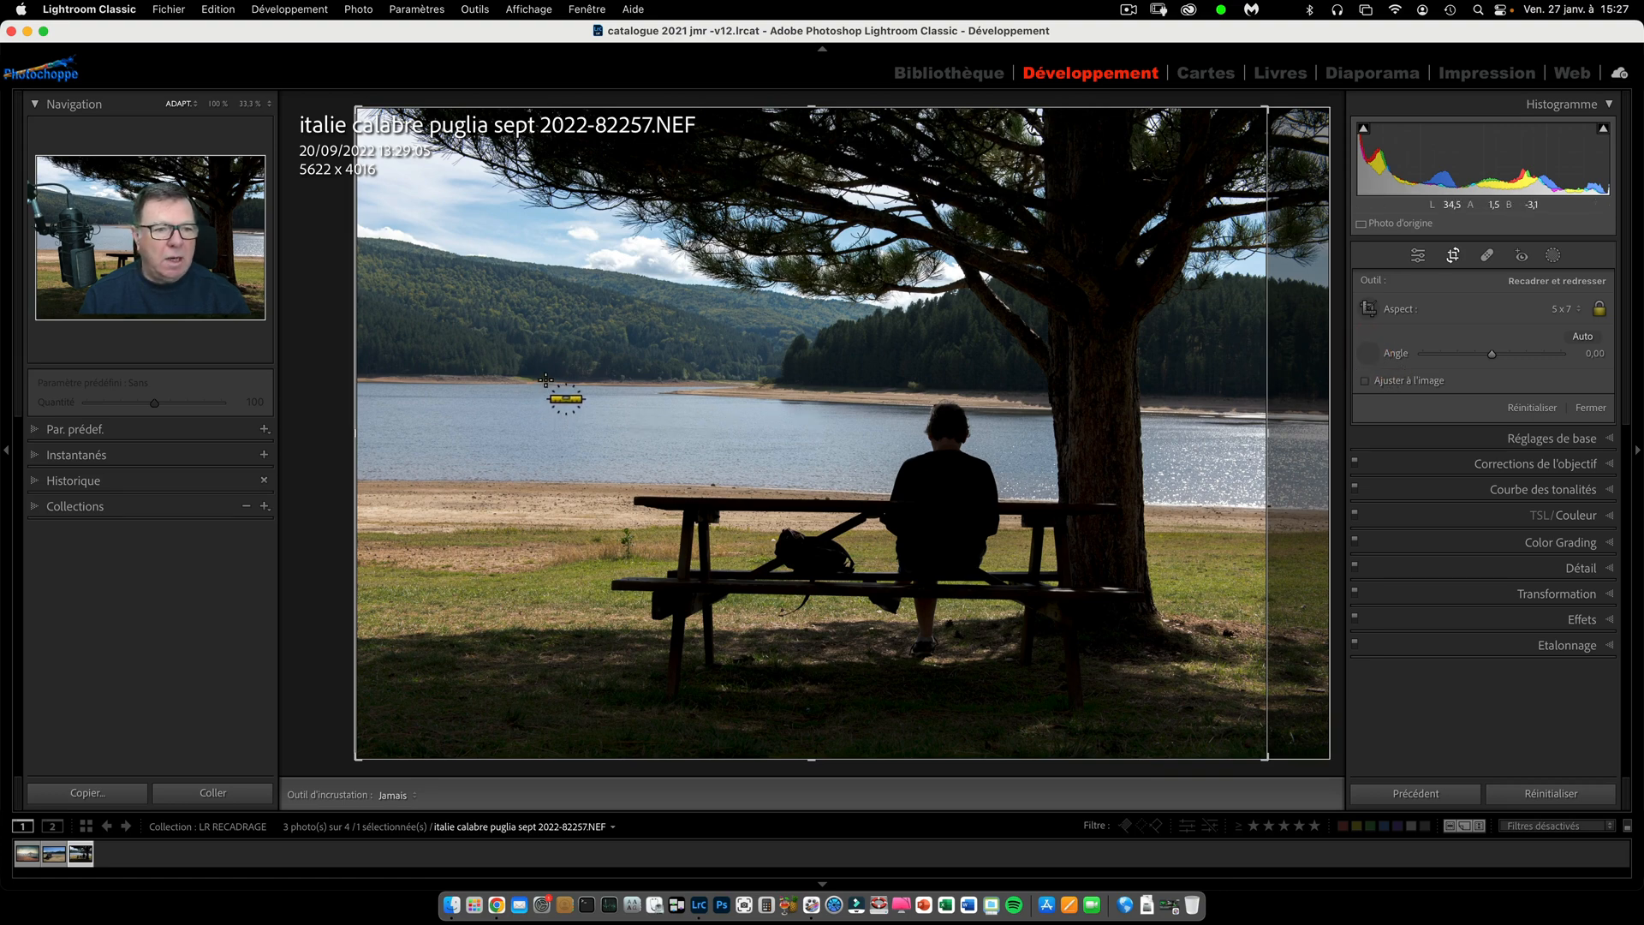
{"action": "mouse_move", "coordinate": [546, 379]}
{"action": "left_mouse_down"}
{"action": "mouse_move", "coordinate": [1053, 419]}
{"action": "mouse_move", "coordinate": [1066, 397]}
{"action": "left_mouse_up"}
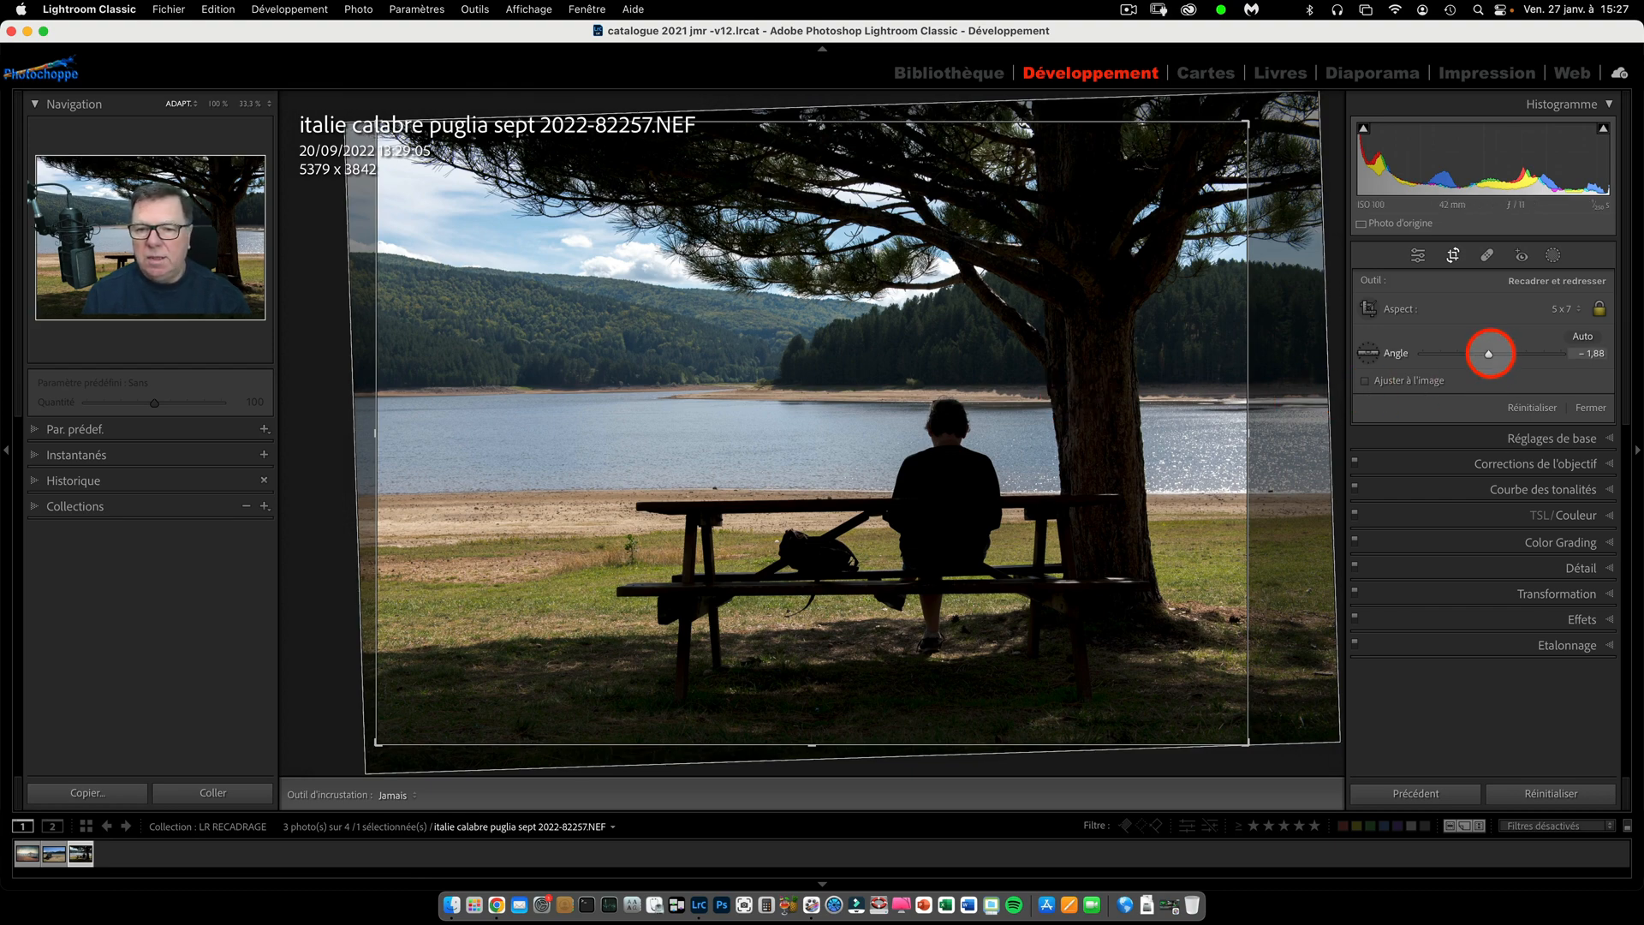
{"action": "left_click_drag", "start_coordinate": [1489, 353], "coordinate": [1491, 353]}
Compare straightening the photo along the far shoreline with automatic straightening, finishing on the shoreline.
{"action": "left_click", "coordinate": [1370, 352]}
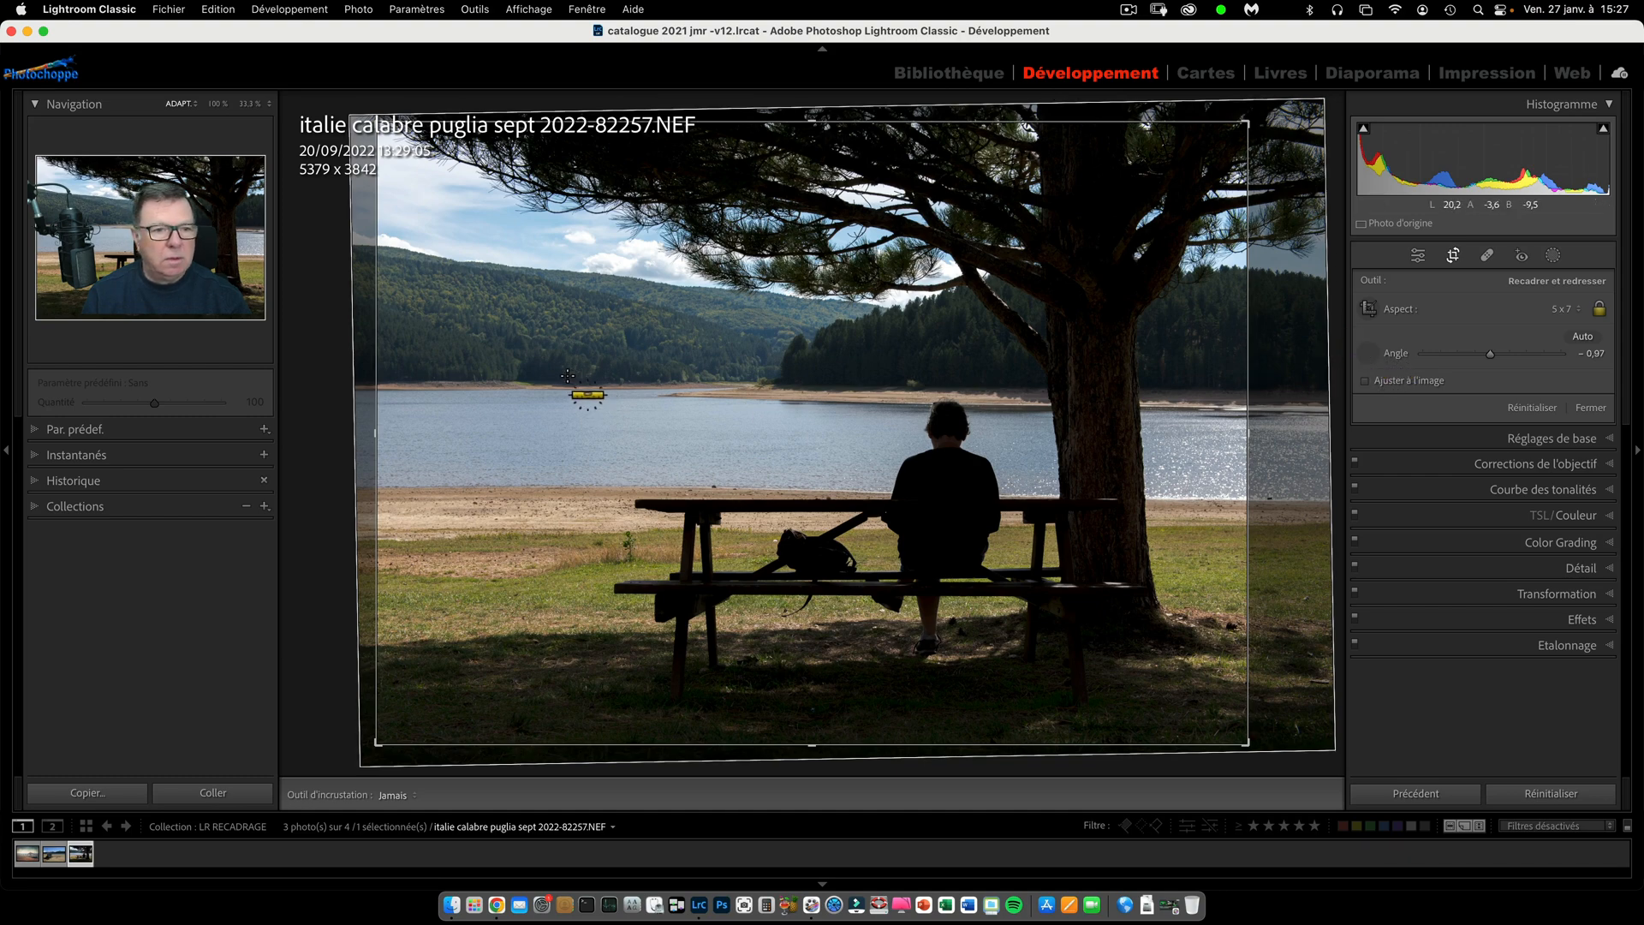
{"action": "left_click_drag", "start_coordinate": [559, 385], "coordinate": [1031, 389]}
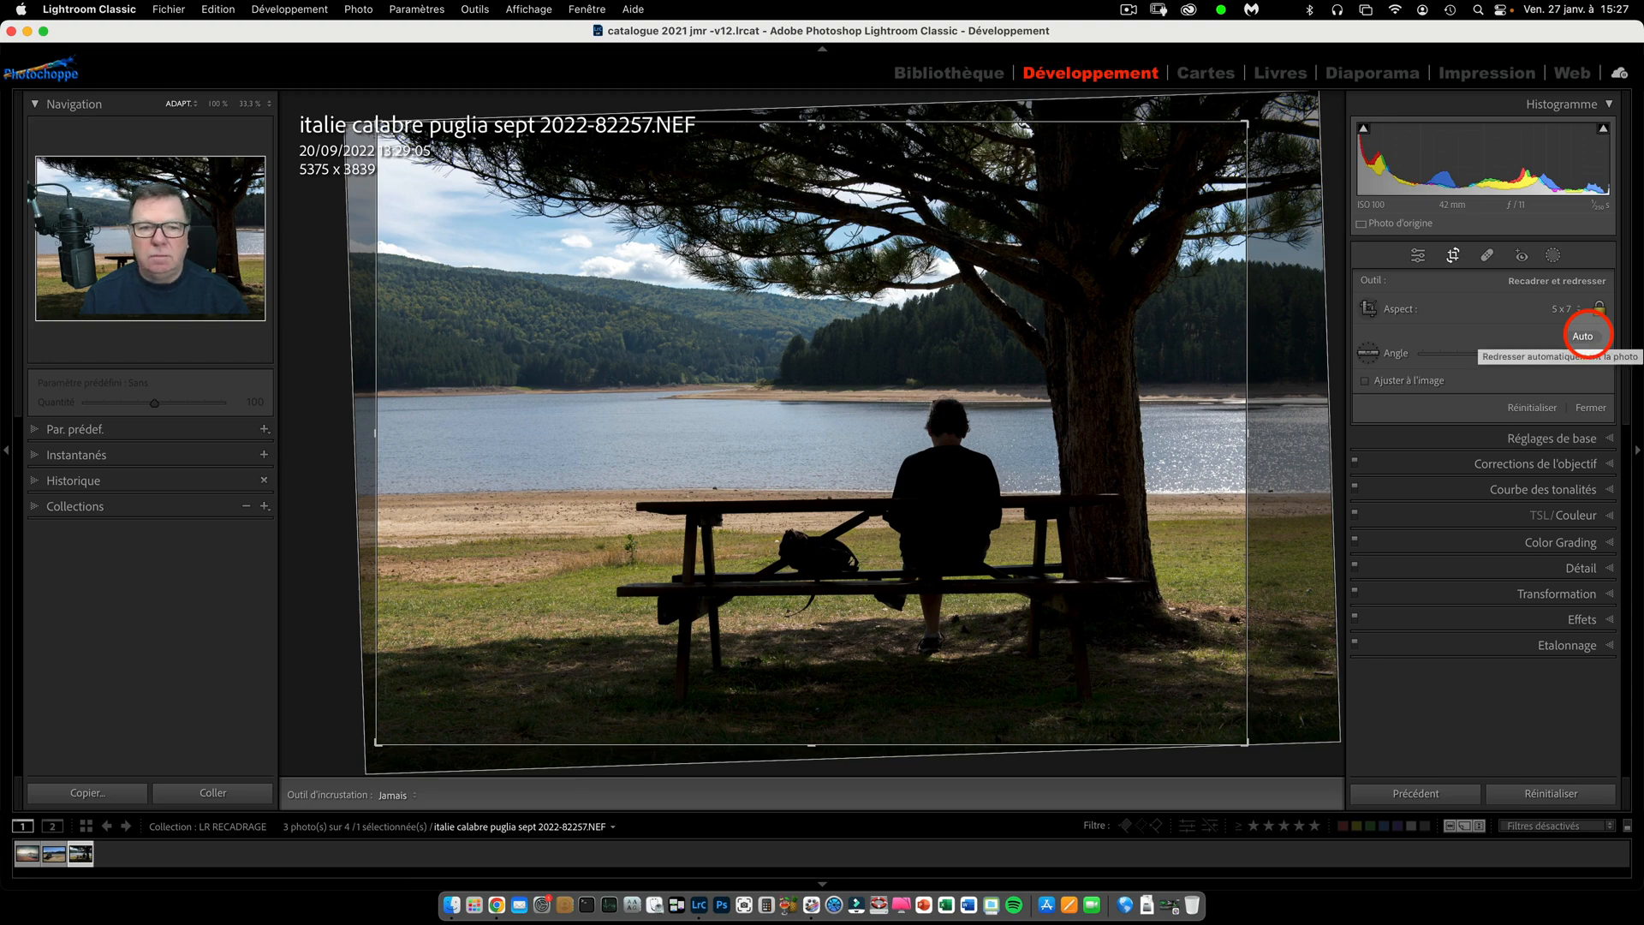
{"action": "left_click", "coordinate": [1583, 336]}
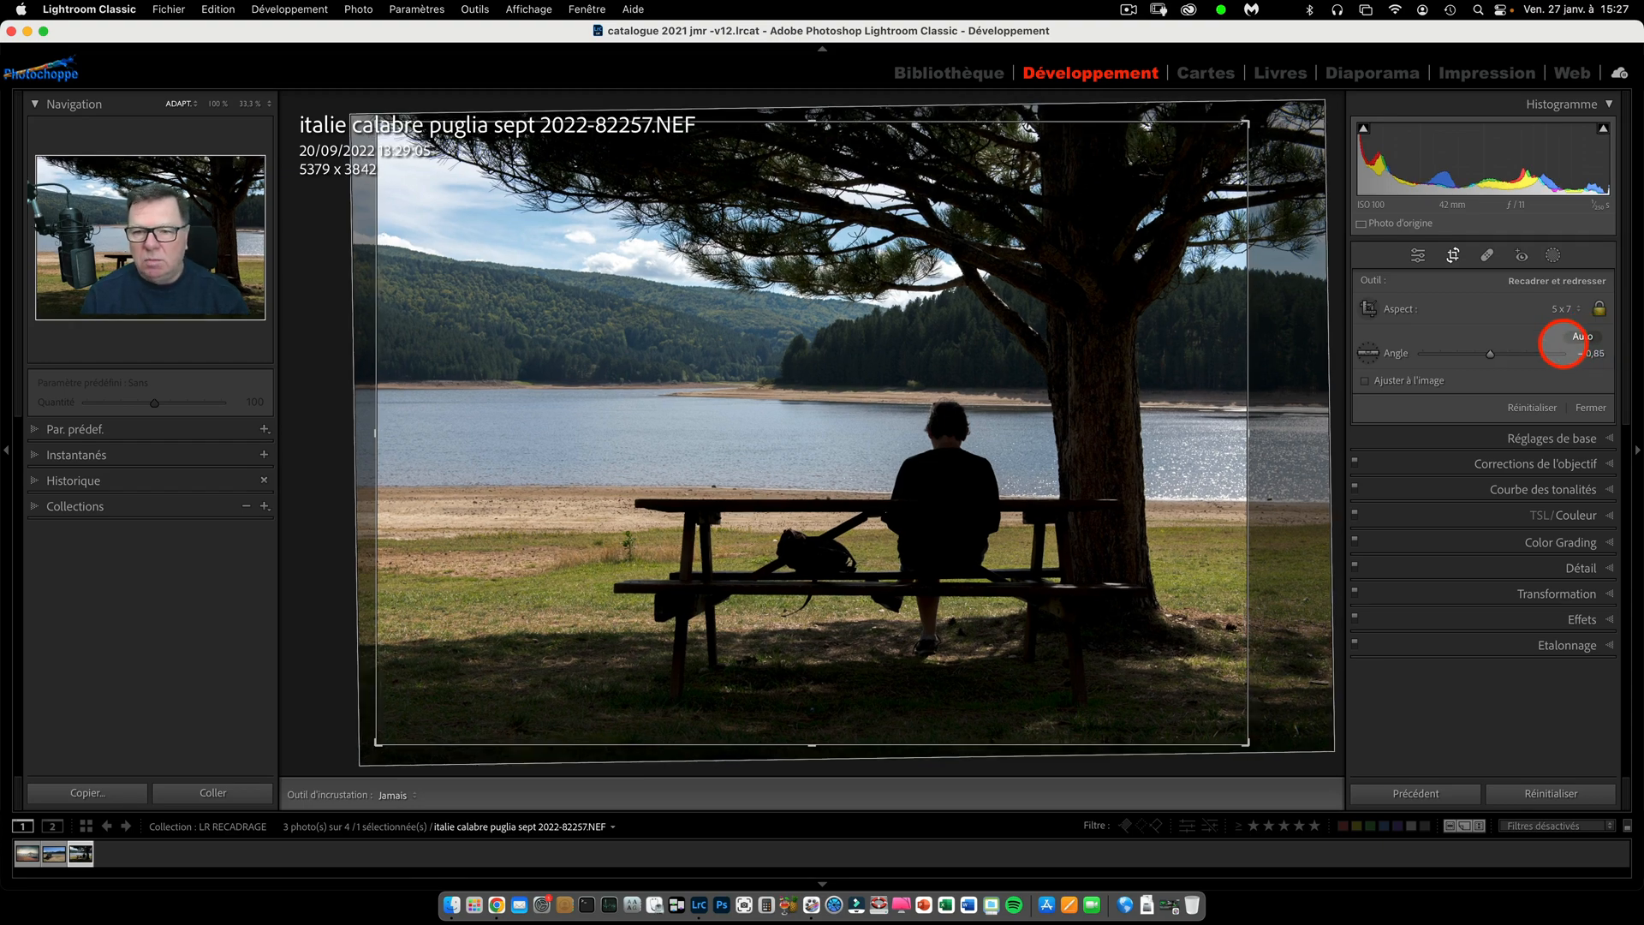
{"action": "left_click", "coordinate": [1369, 353]}
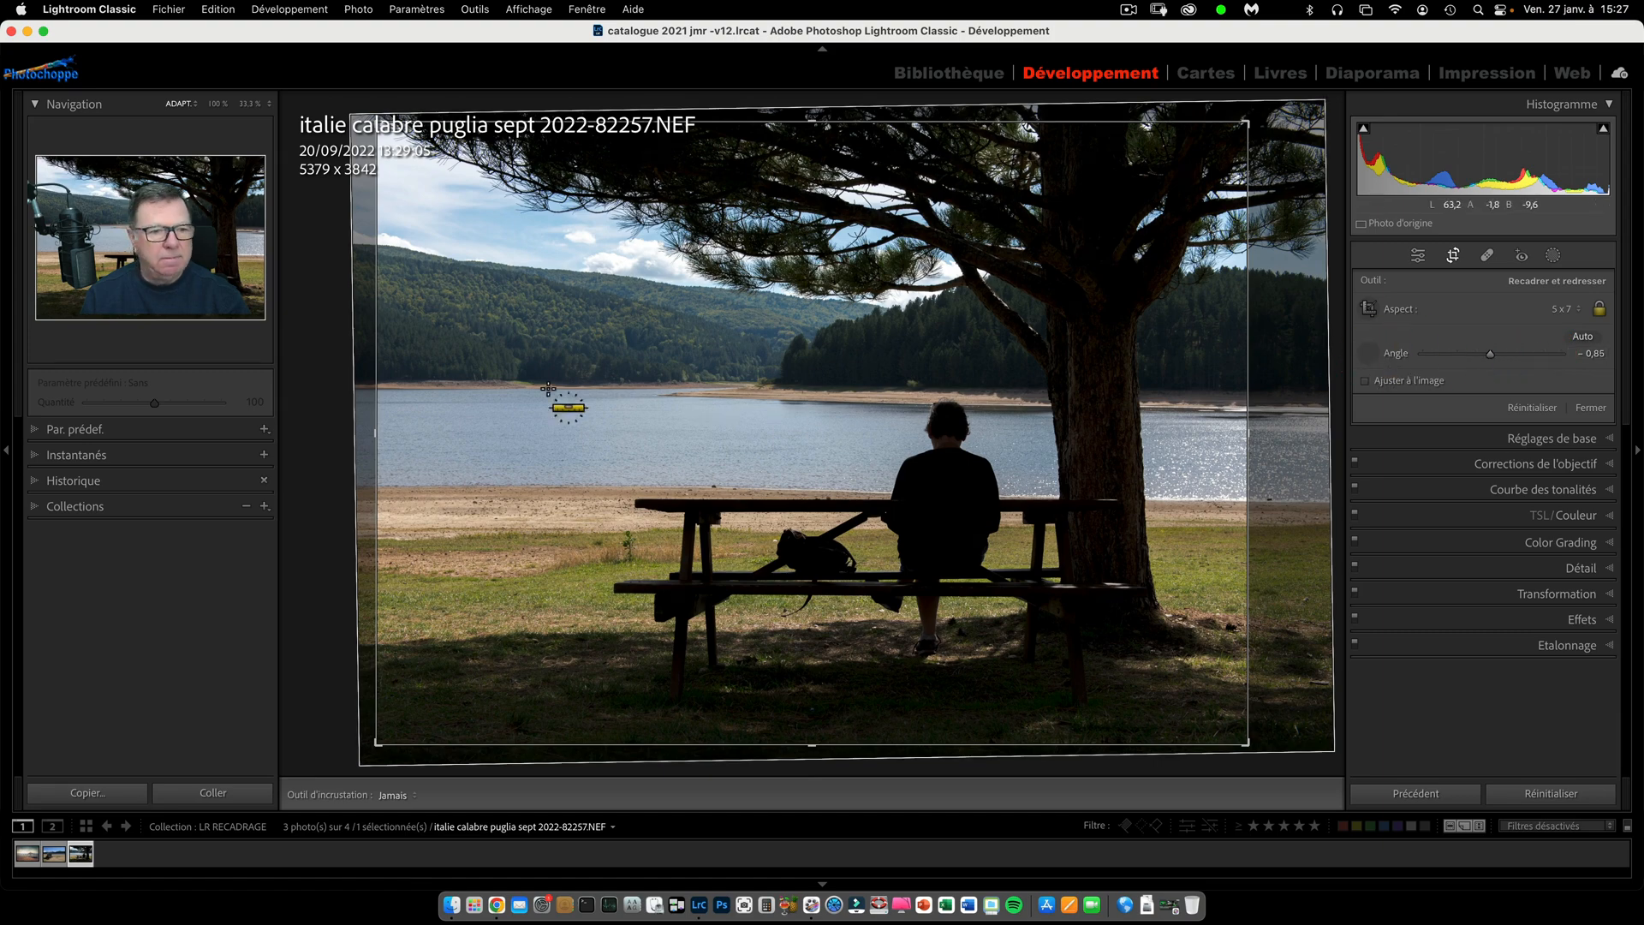
{"action": "left_click_drag", "start_coordinate": [531, 382], "coordinate": [1020, 388]}
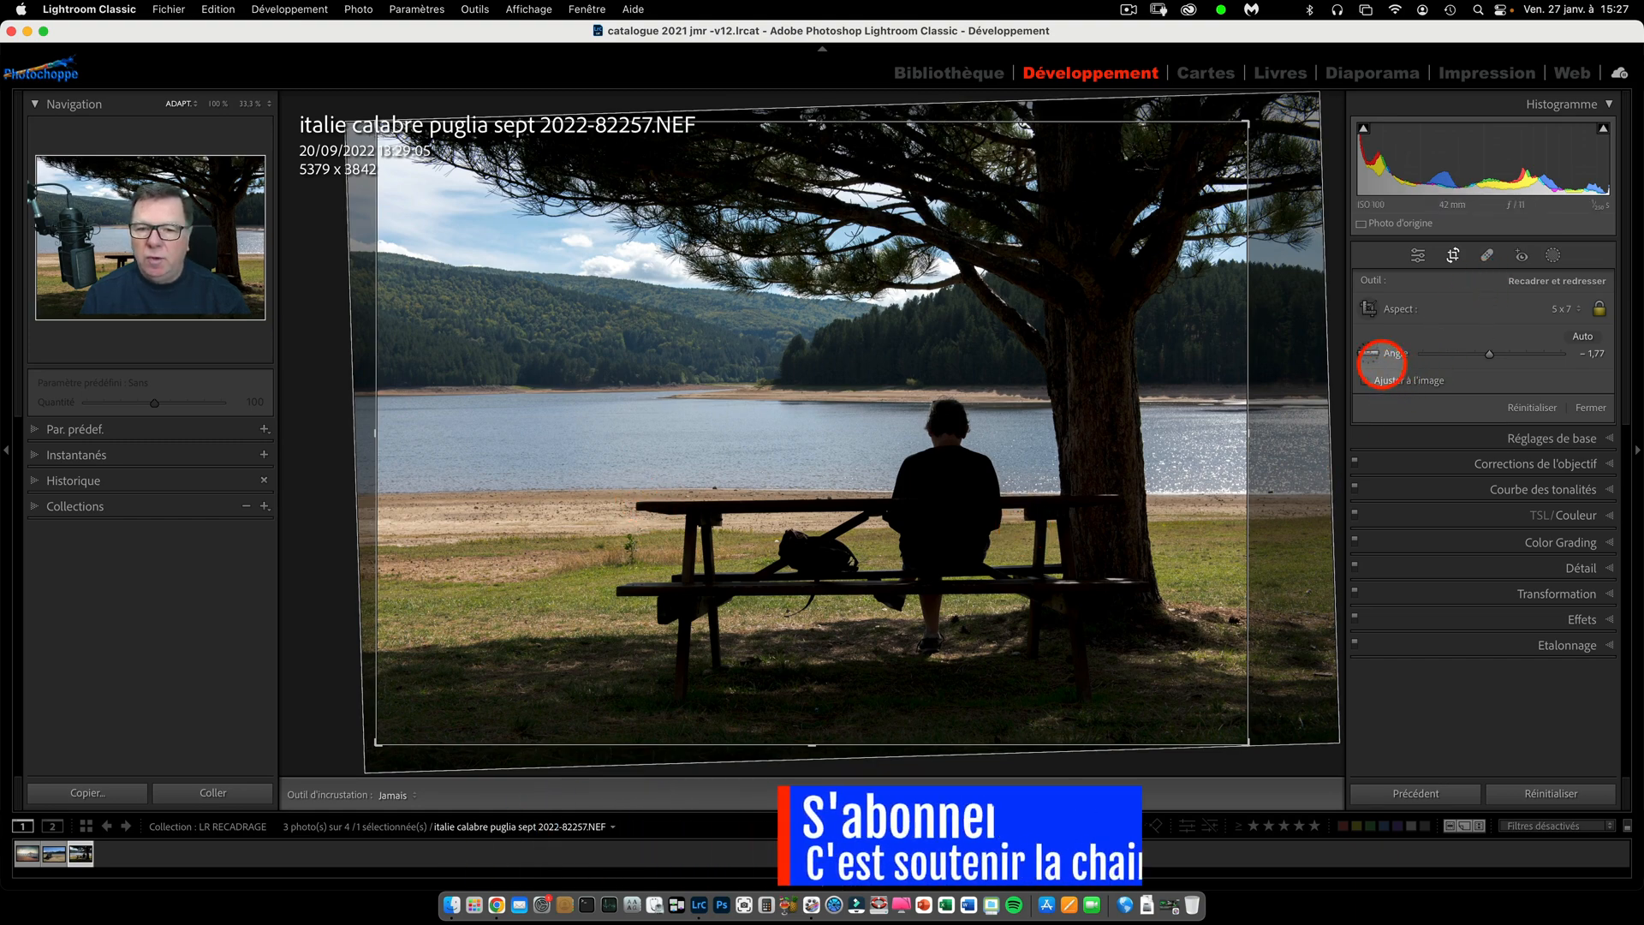
Straighten the photo vertically along the tree trunk and realign it horizontally along the picnic table's top edge.
{"action": "left_click", "coordinate": [1367, 351]}
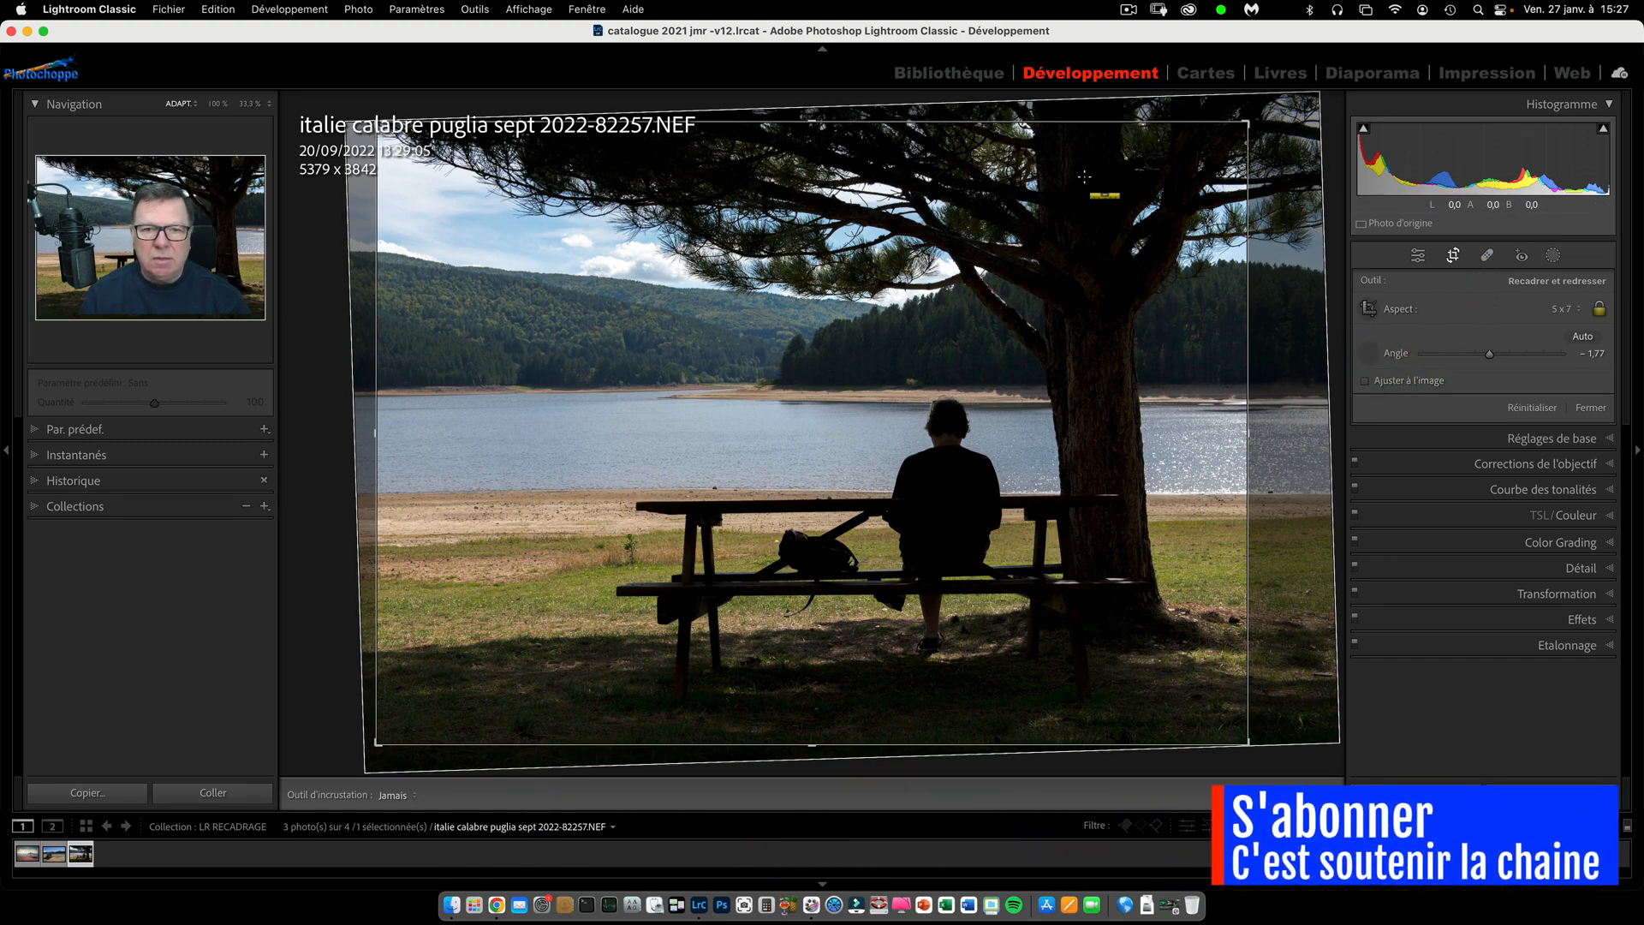
{"action": "left_click_drag", "start_coordinate": [1077, 171], "coordinate": [1118, 656]}
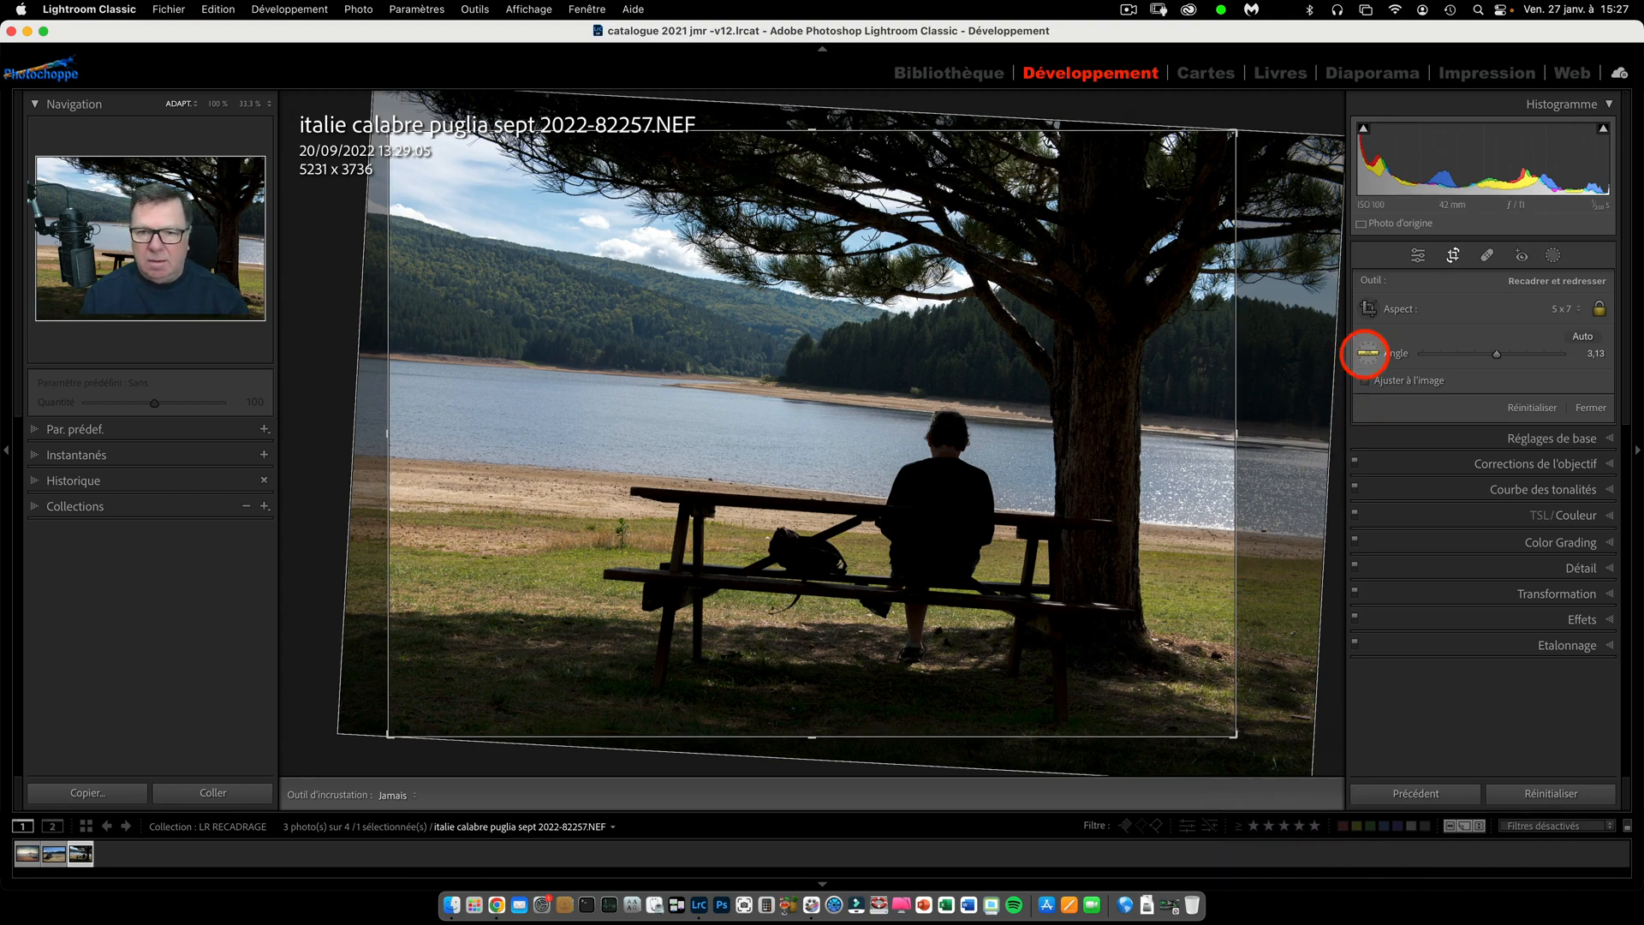
{"action": "left_click", "coordinate": [1367, 352]}
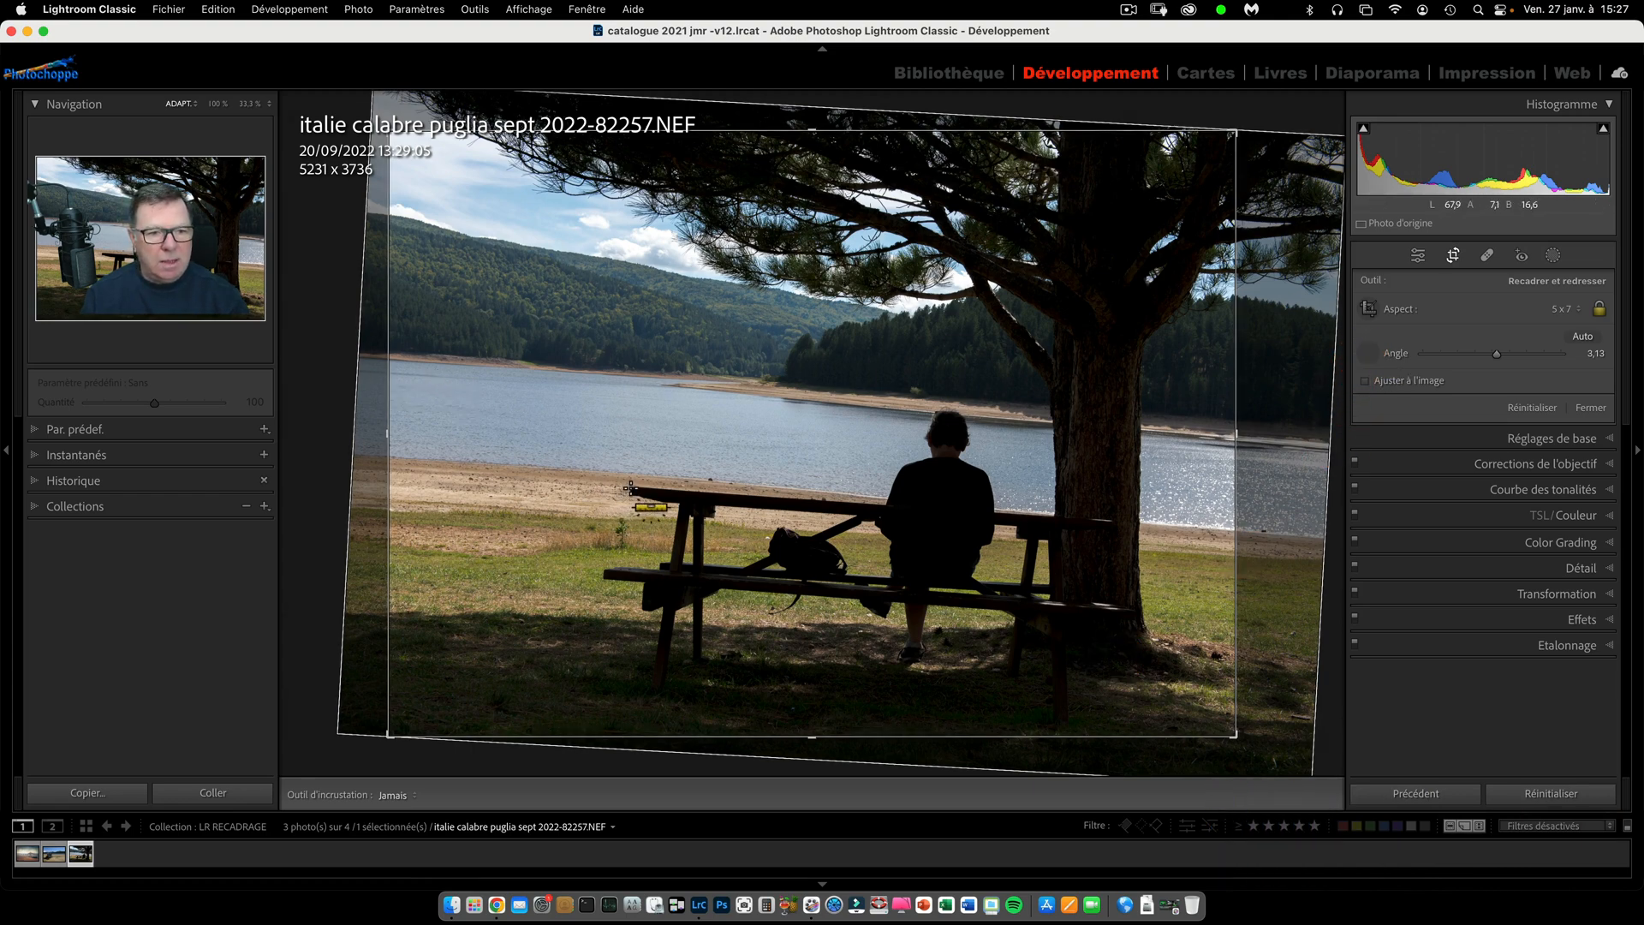
{"action": "left_click_drag", "start_coordinate": [631, 488], "coordinate": [872, 508]}
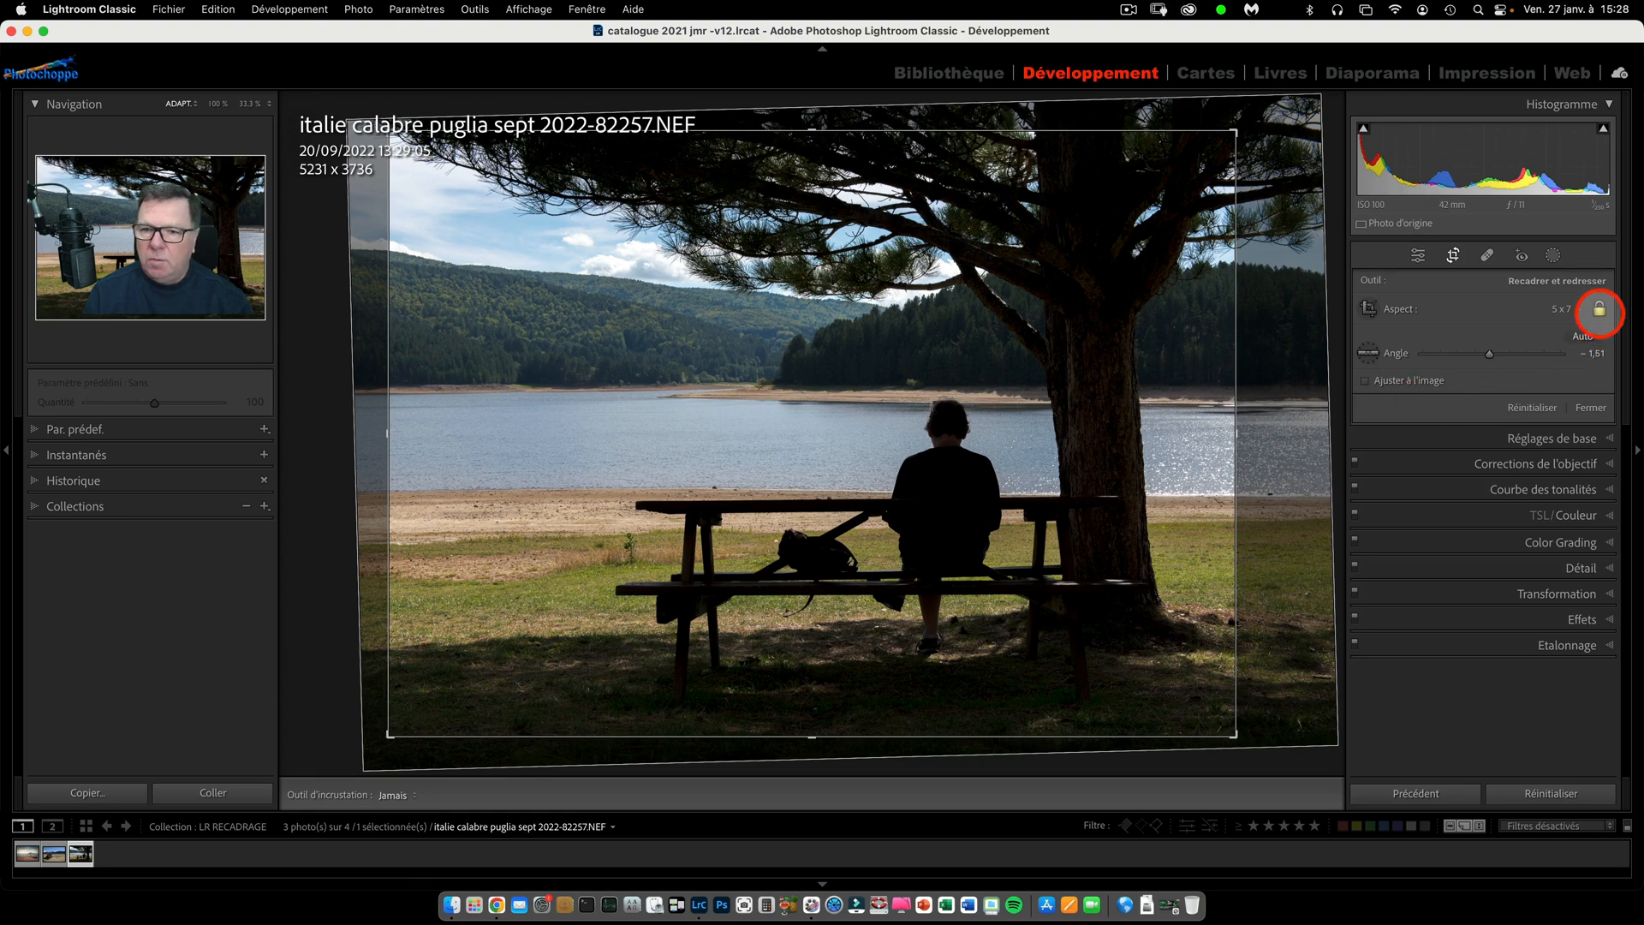
Unlock the crop's aspect ratio while keeping 5 x 7 as the selected ratio.
{"action": "left_click", "coordinate": [1598, 309]}
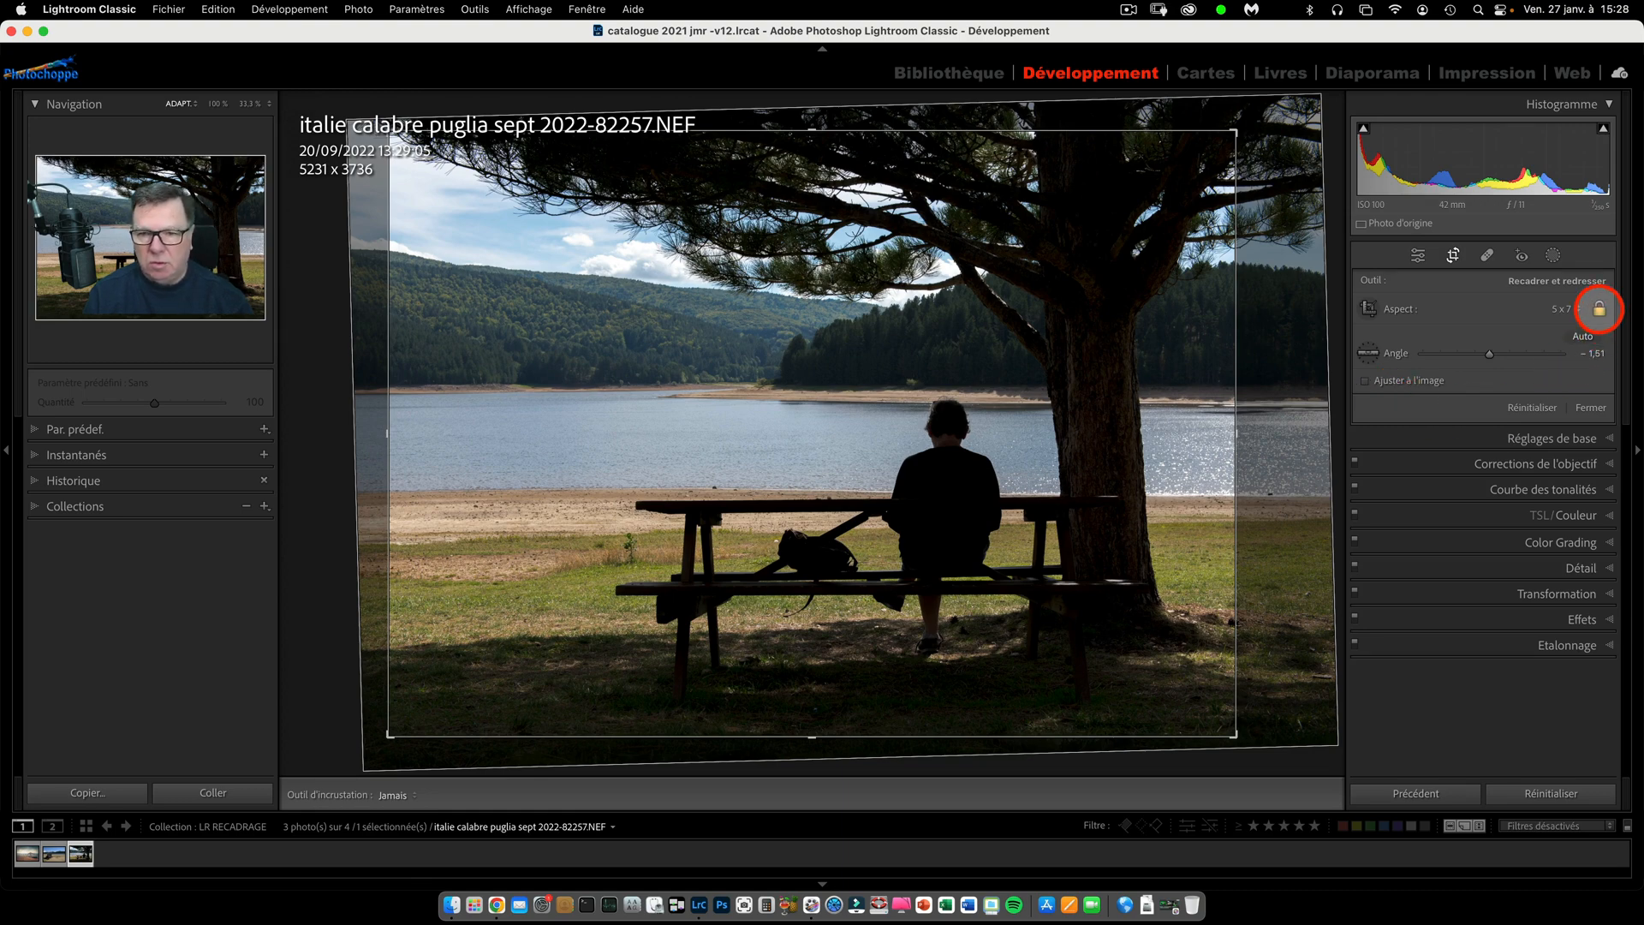
{"action": "left_click", "coordinate": [1598, 309]}
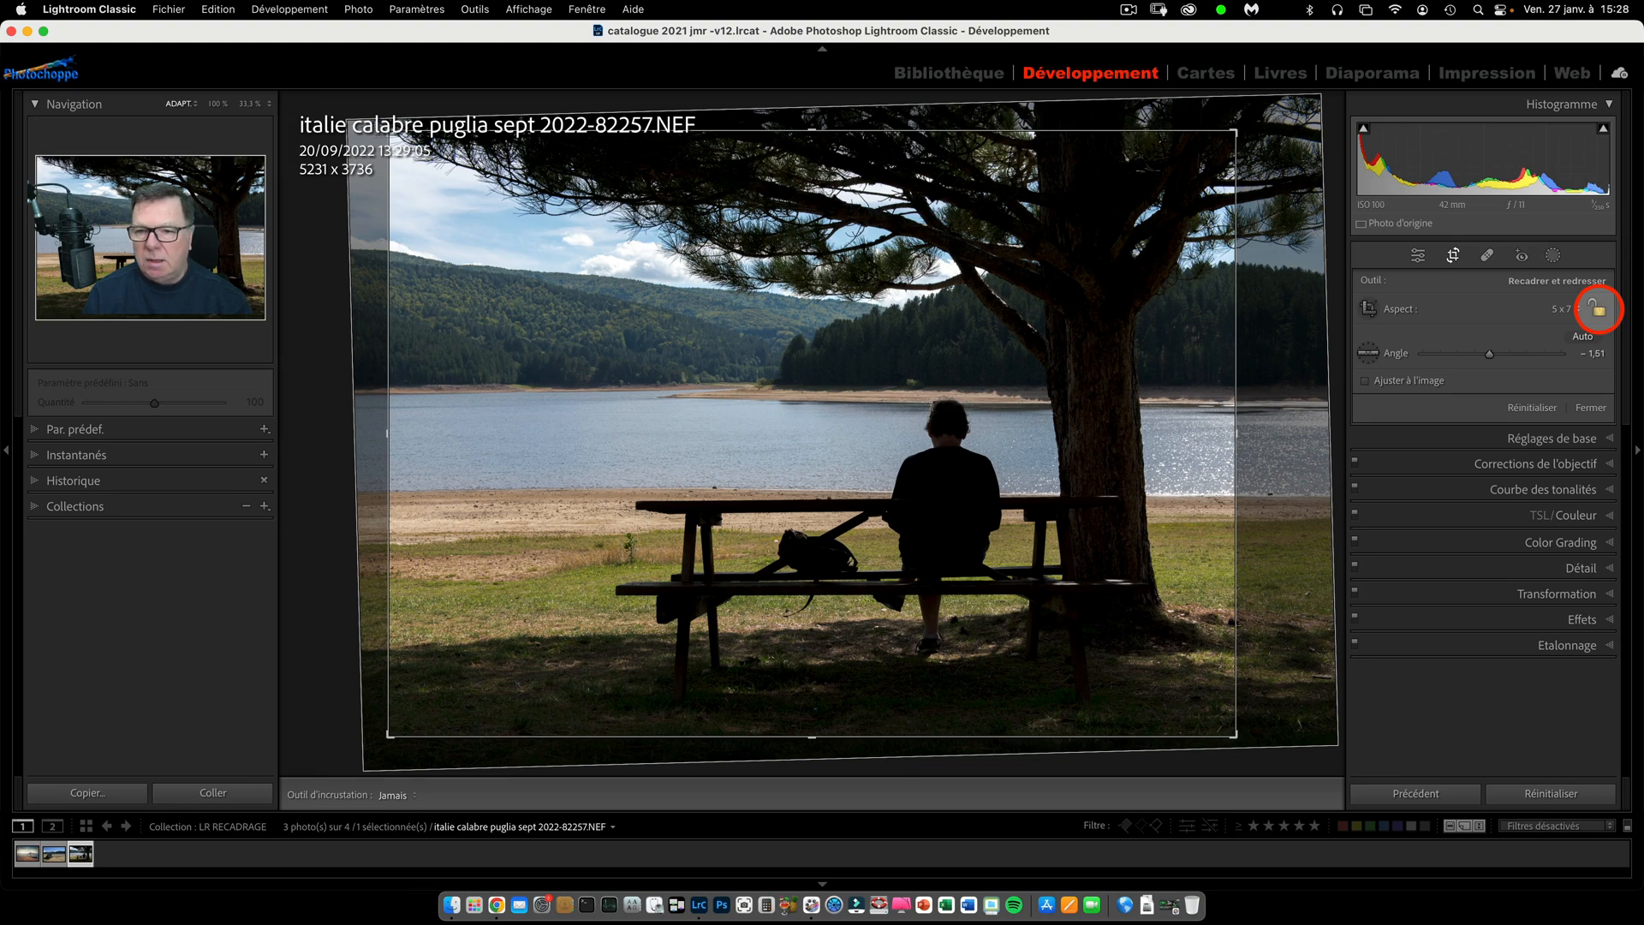
{"action": "left_click", "coordinate": [1578, 308]}
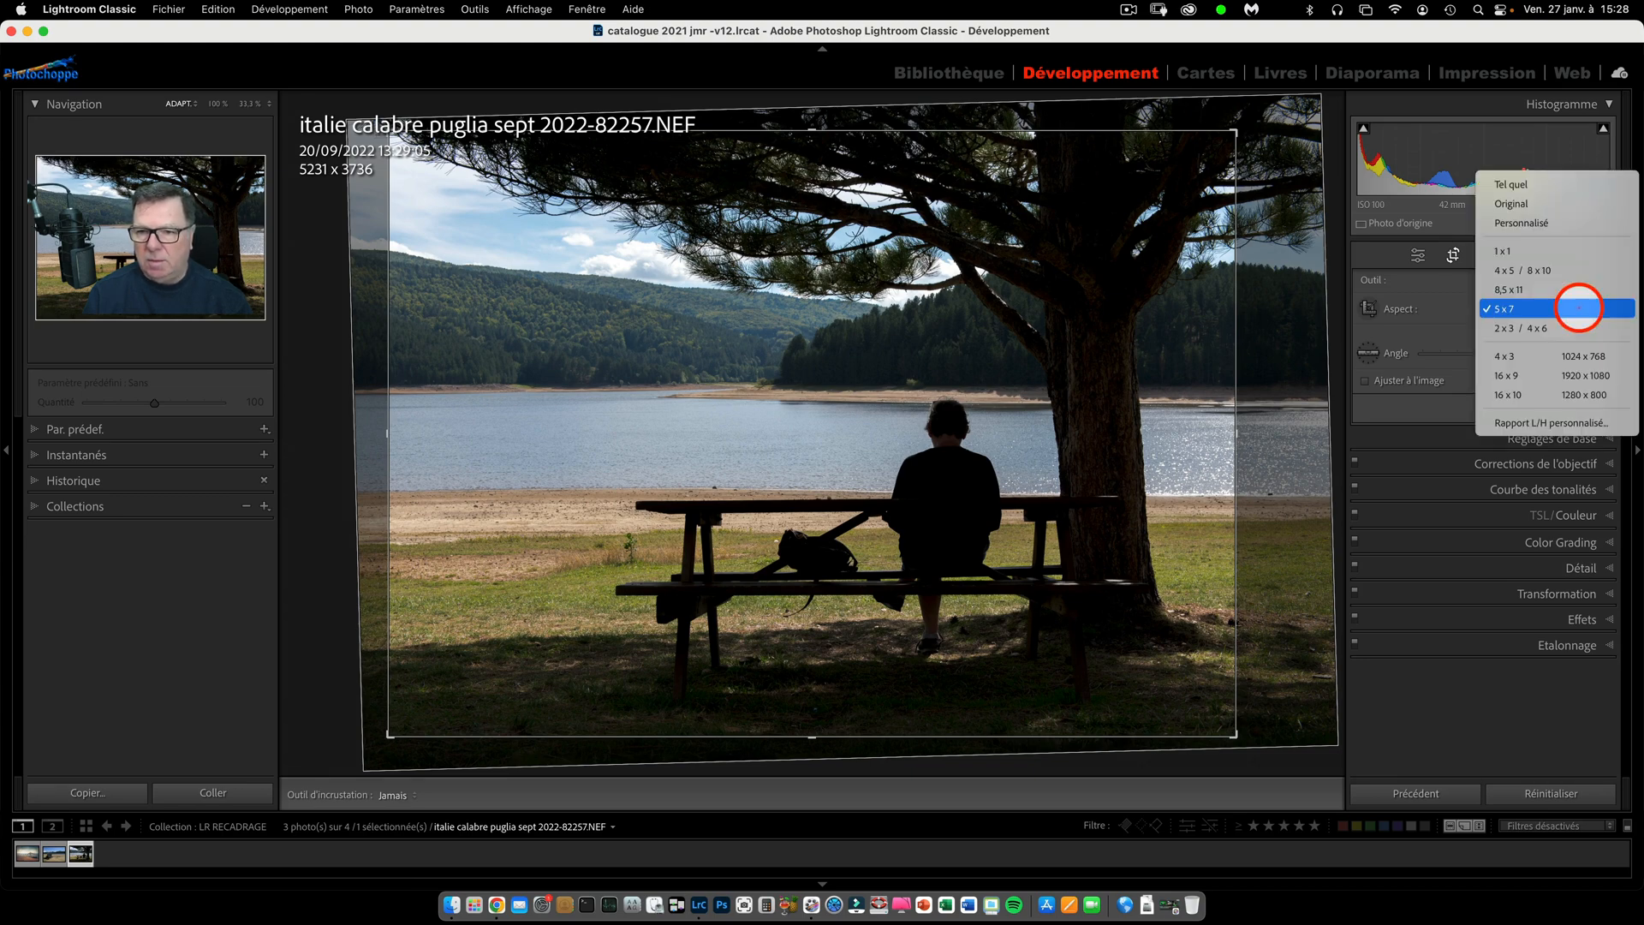
{"action": "left_click", "coordinate": [1578, 308]}
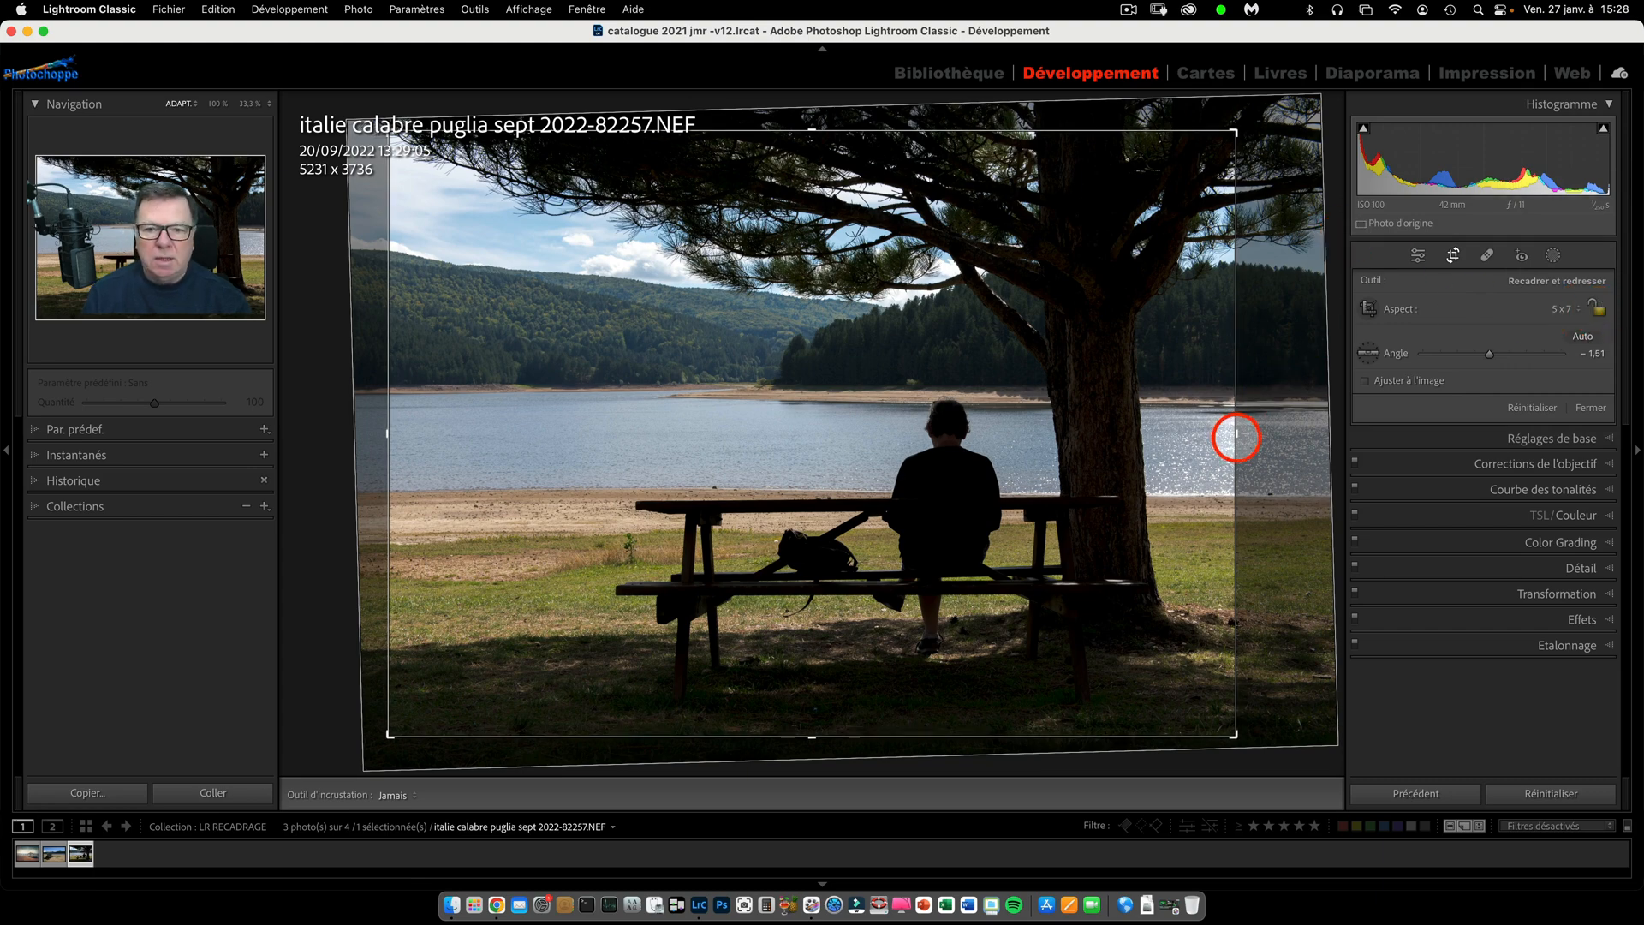
Reshape the unlocked crop freely to about 3320 x 2630 around the person on the bench, and reposition and rotate the photo within it.
{"action": "left_click_drag", "start_coordinate": [1236, 434], "coordinate": [1169, 408]}
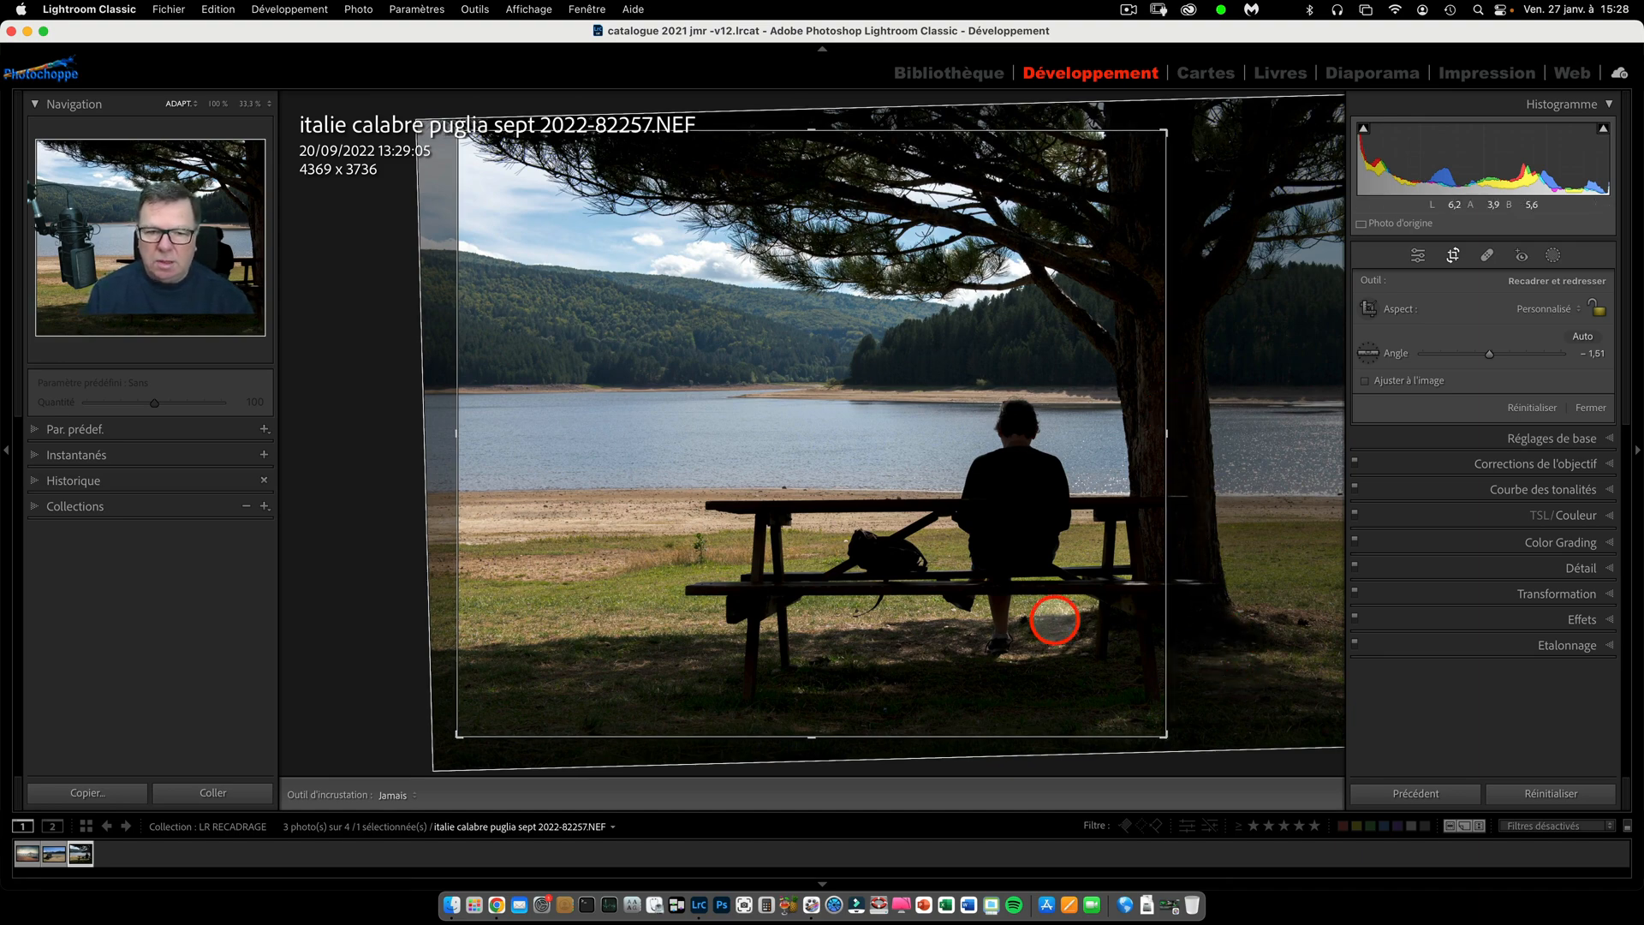
{"action": "left_click_drag", "start_coordinate": [1163, 734], "coordinate": [1083, 651]}
{"action": "left_click_drag", "start_coordinate": [910, 517], "coordinate": [762, 329]}
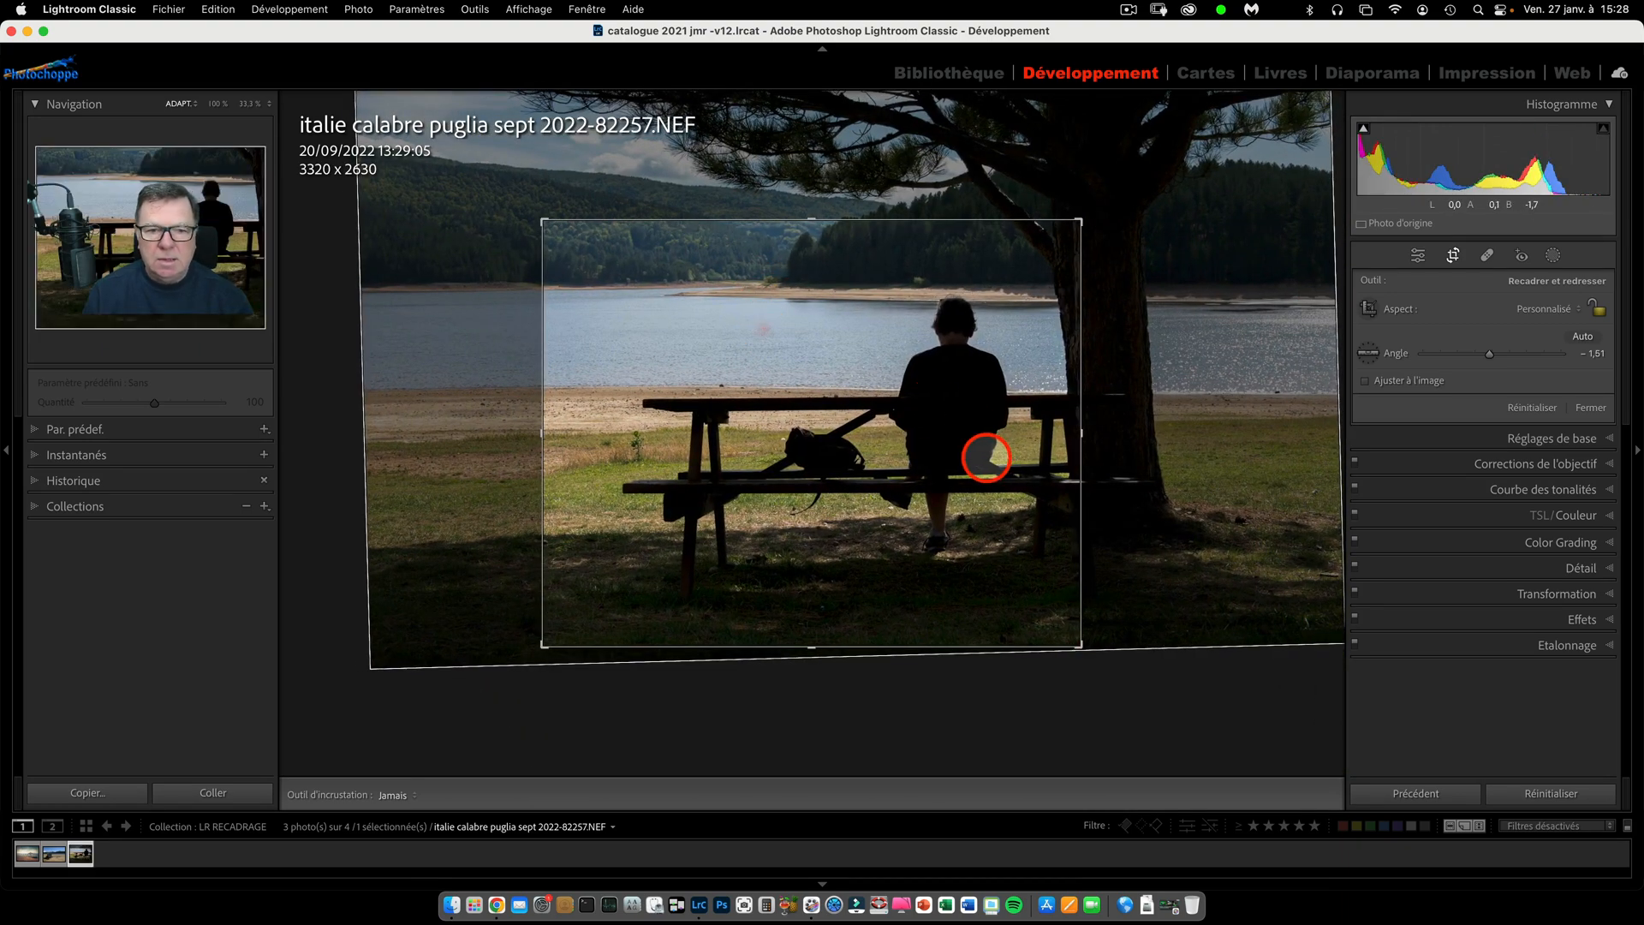
{"action": "mouse_move", "coordinate": [810, 414]}
{"action": "left_mouse_down"}
{"action": "mouse_move", "coordinate": [906, 426]}
{"action": "mouse_move", "coordinate": [790, 425]}
{"action": "mouse_move", "coordinate": [820, 424]}
{"action": "left_mouse_up"}
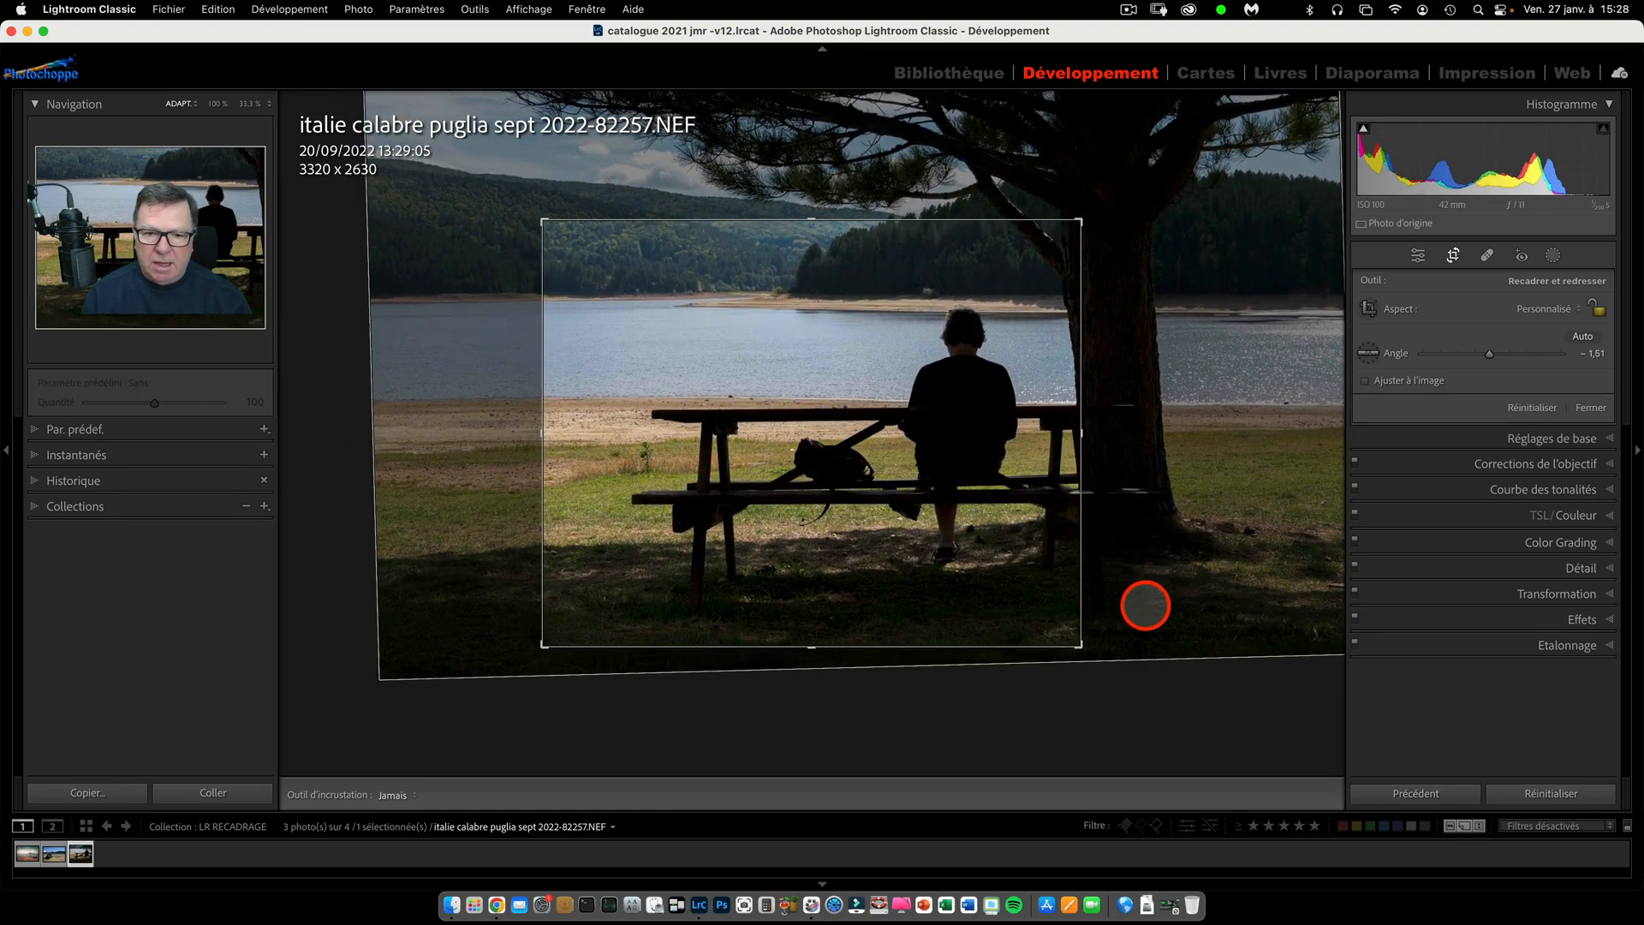
{"action": "mouse_move", "coordinate": [1142, 599]}
{"action": "left_mouse_down"}
{"action": "mouse_move", "coordinate": [1170, 480]}
{"action": "mouse_move", "coordinate": [1108, 697]}
{"action": "mouse_move", "coordinate": [1045, 744]}
{"action": "mouse_move", "coordinate": [1064, 627]}
{"action": "mouse_move", "coordinate": [1135, 572]}
{"action": "left_mouse_up"}
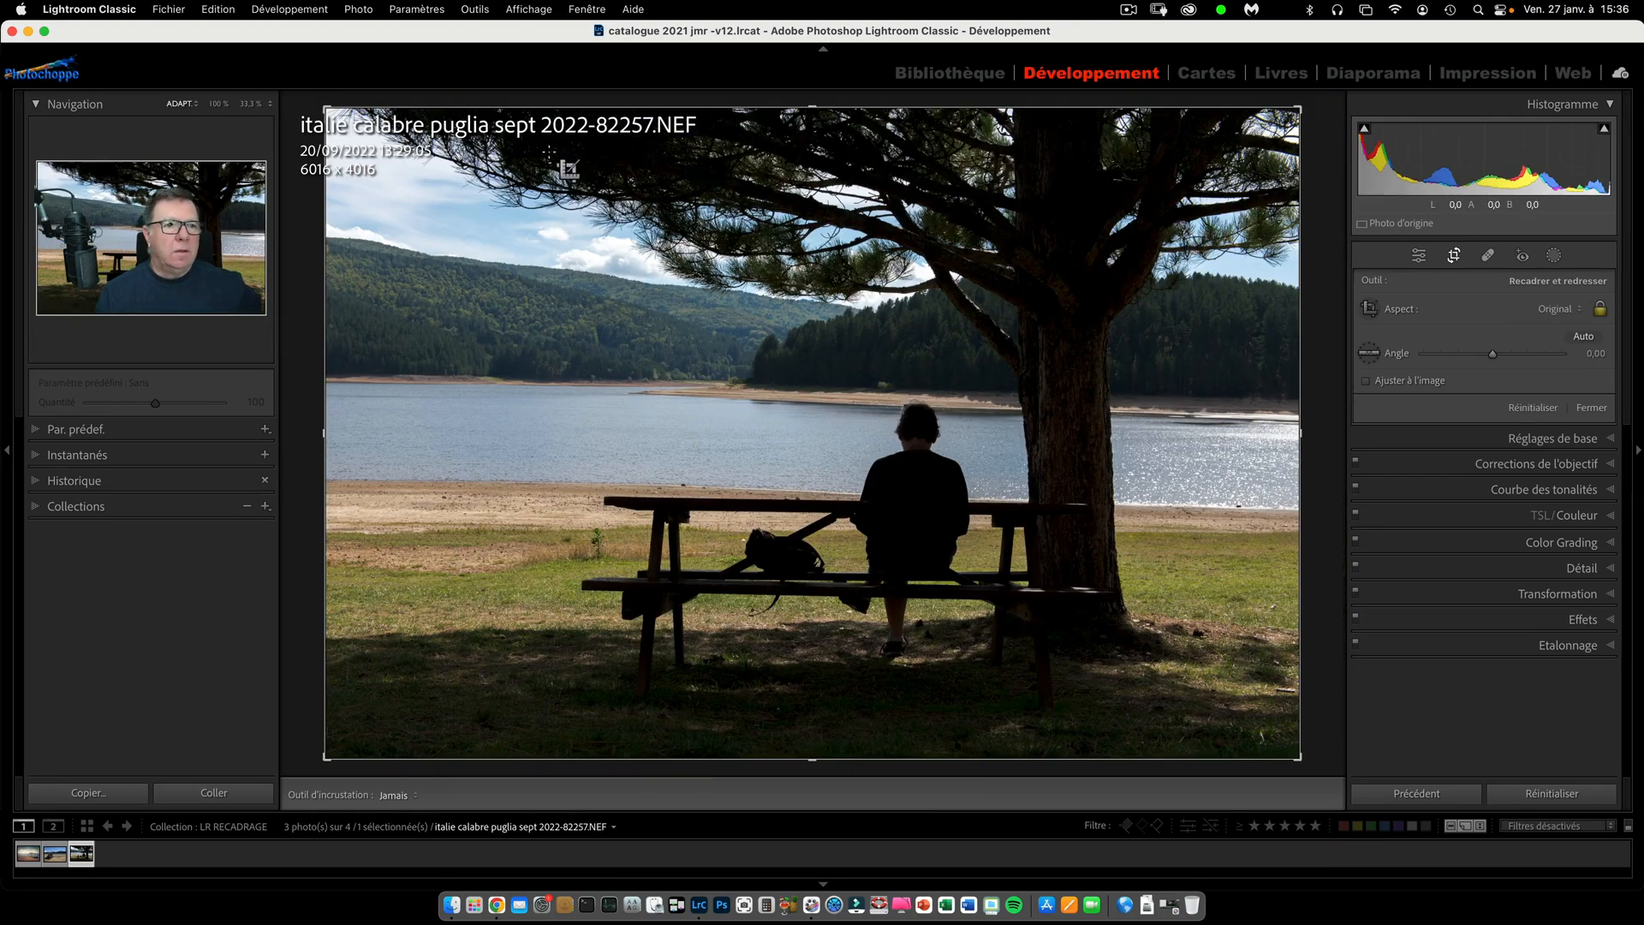
Remove Diagonale, Centre, Triangle, Rectangle d'or and Spirale d'or from the crop grids that are cycled through.
{"action": "left_click", "coordinate": [474, 9]}
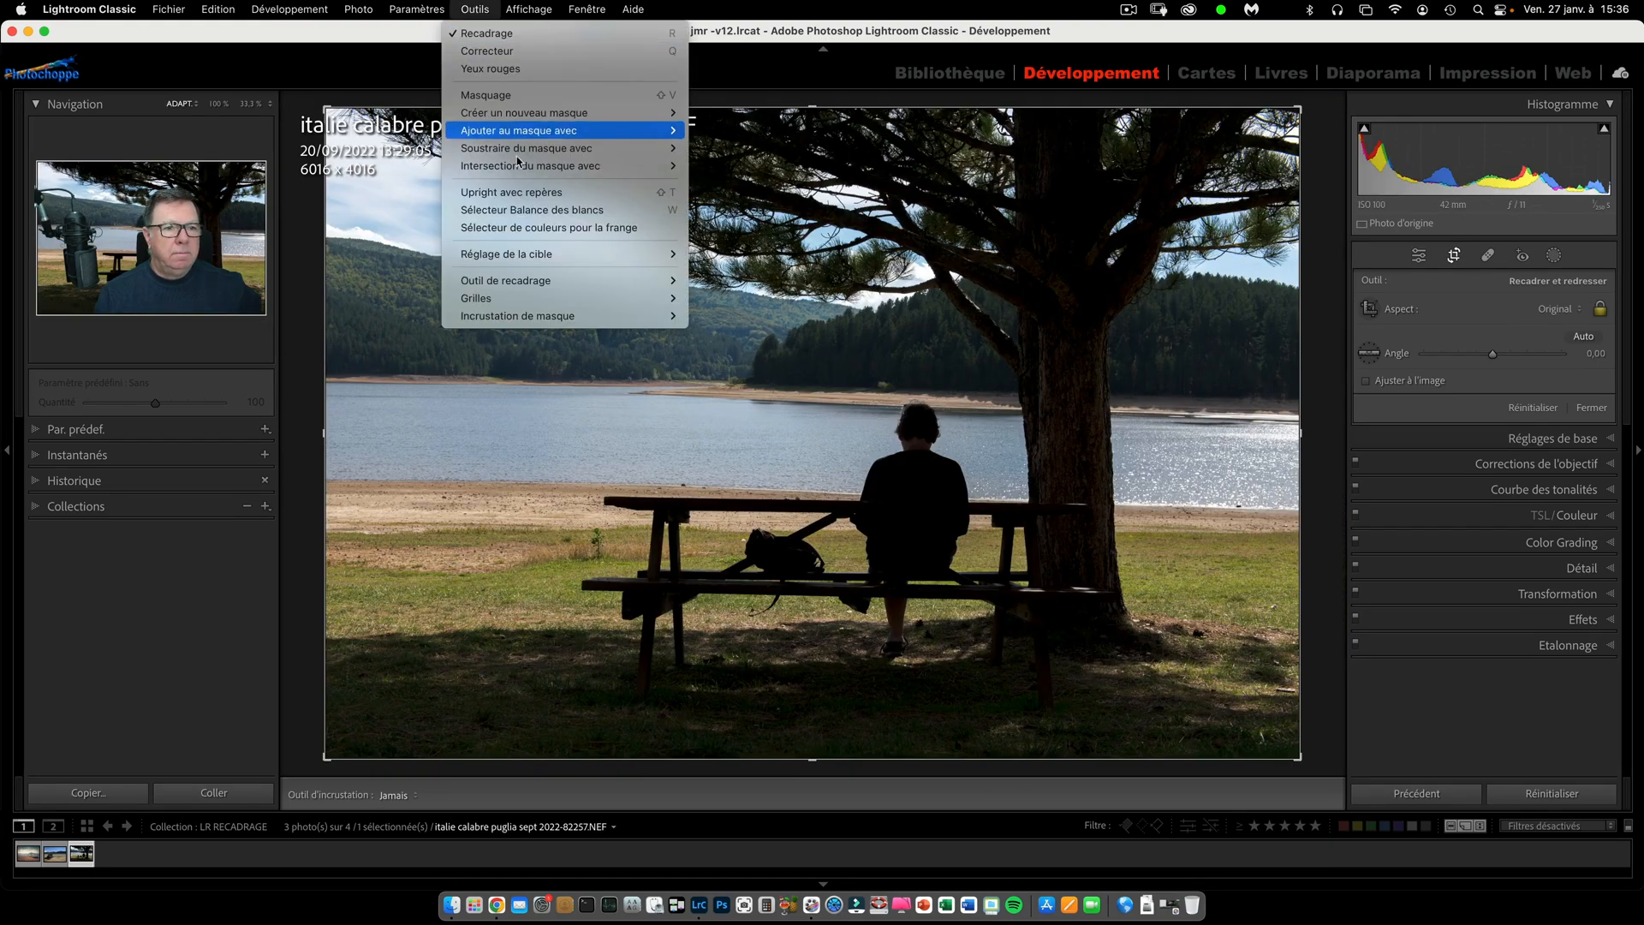
{"action": "mouse_move", "coordinate": [564, 289]}
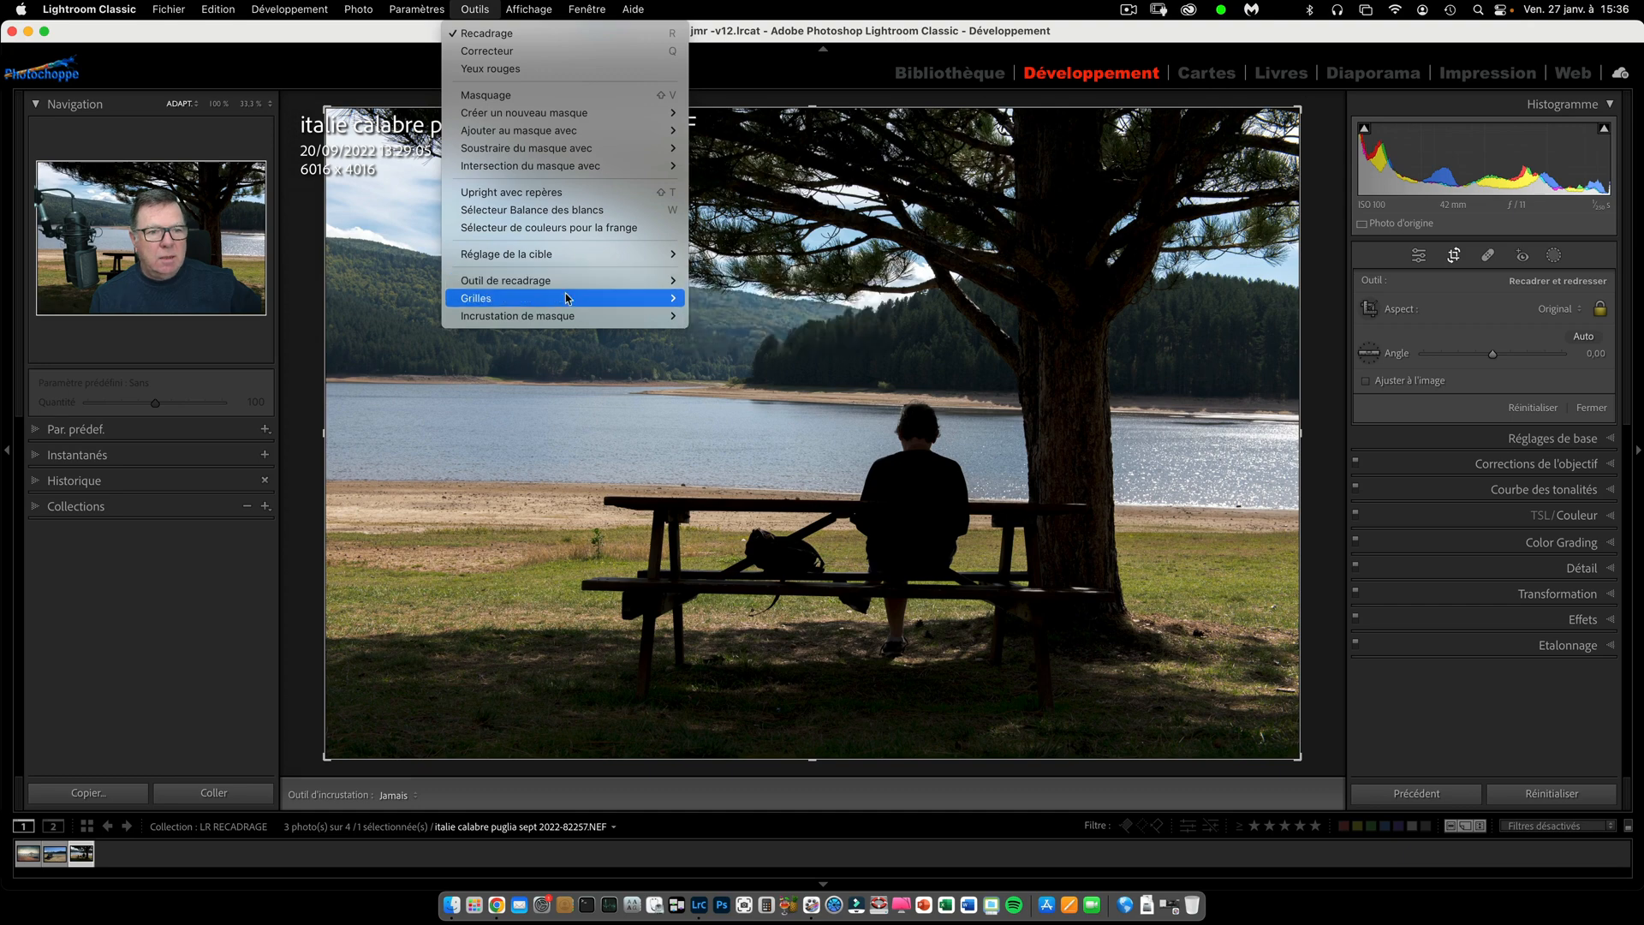
{"action": "mouse_move", "coordinate": [569, 303]}
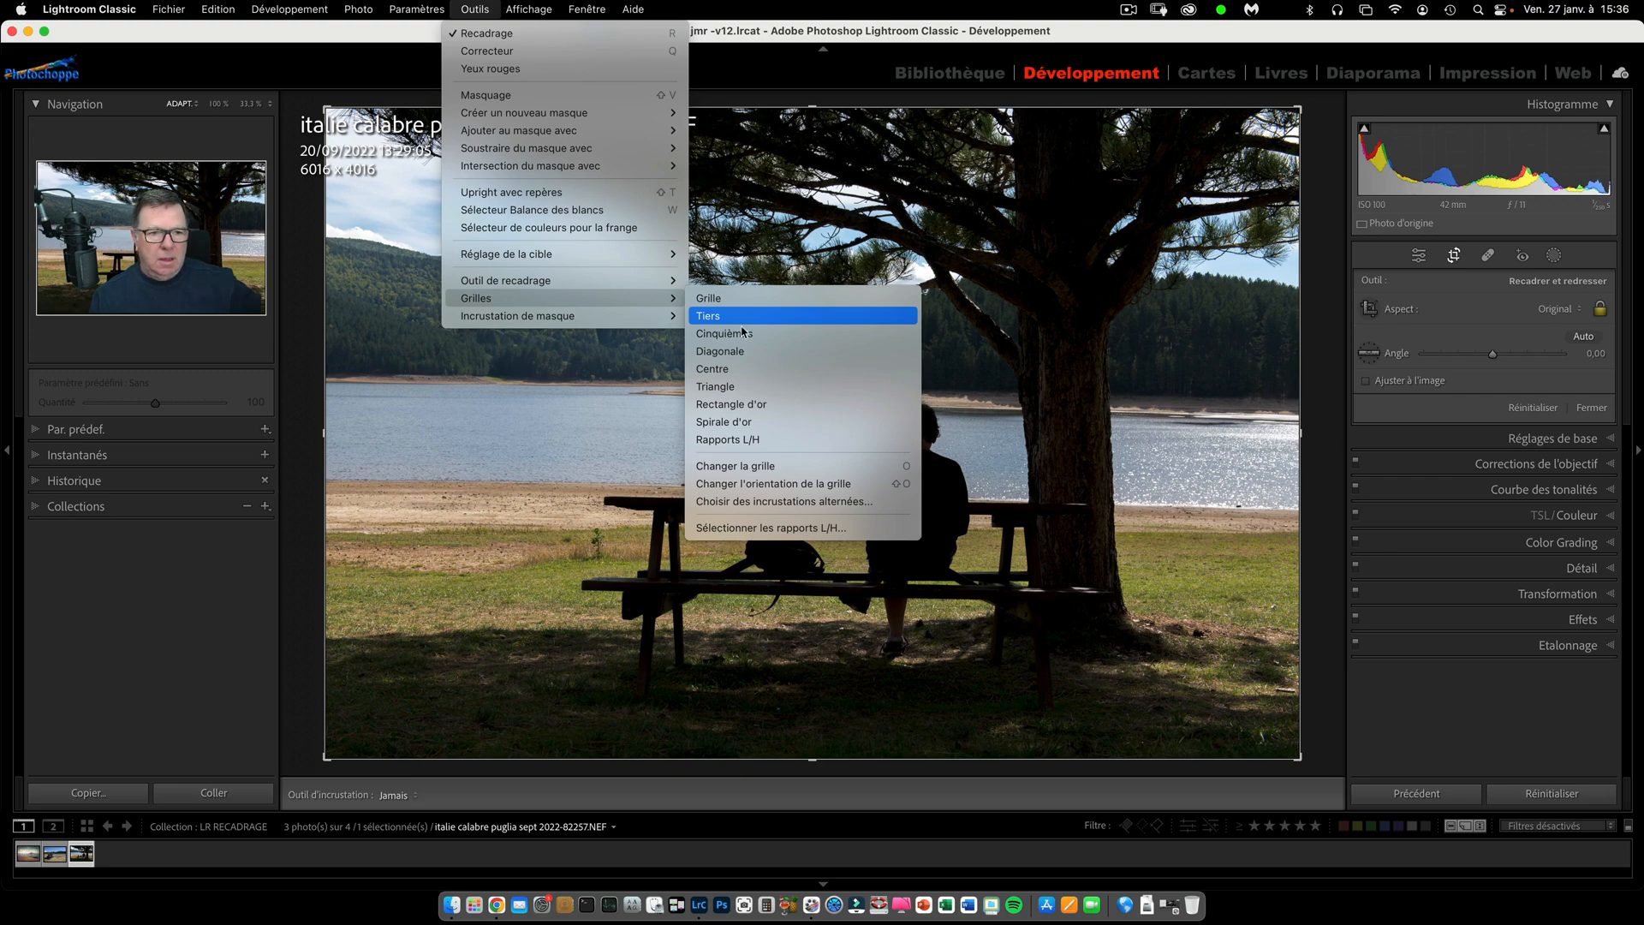
{"action": "left_click", "coordinate": [795, 502]}
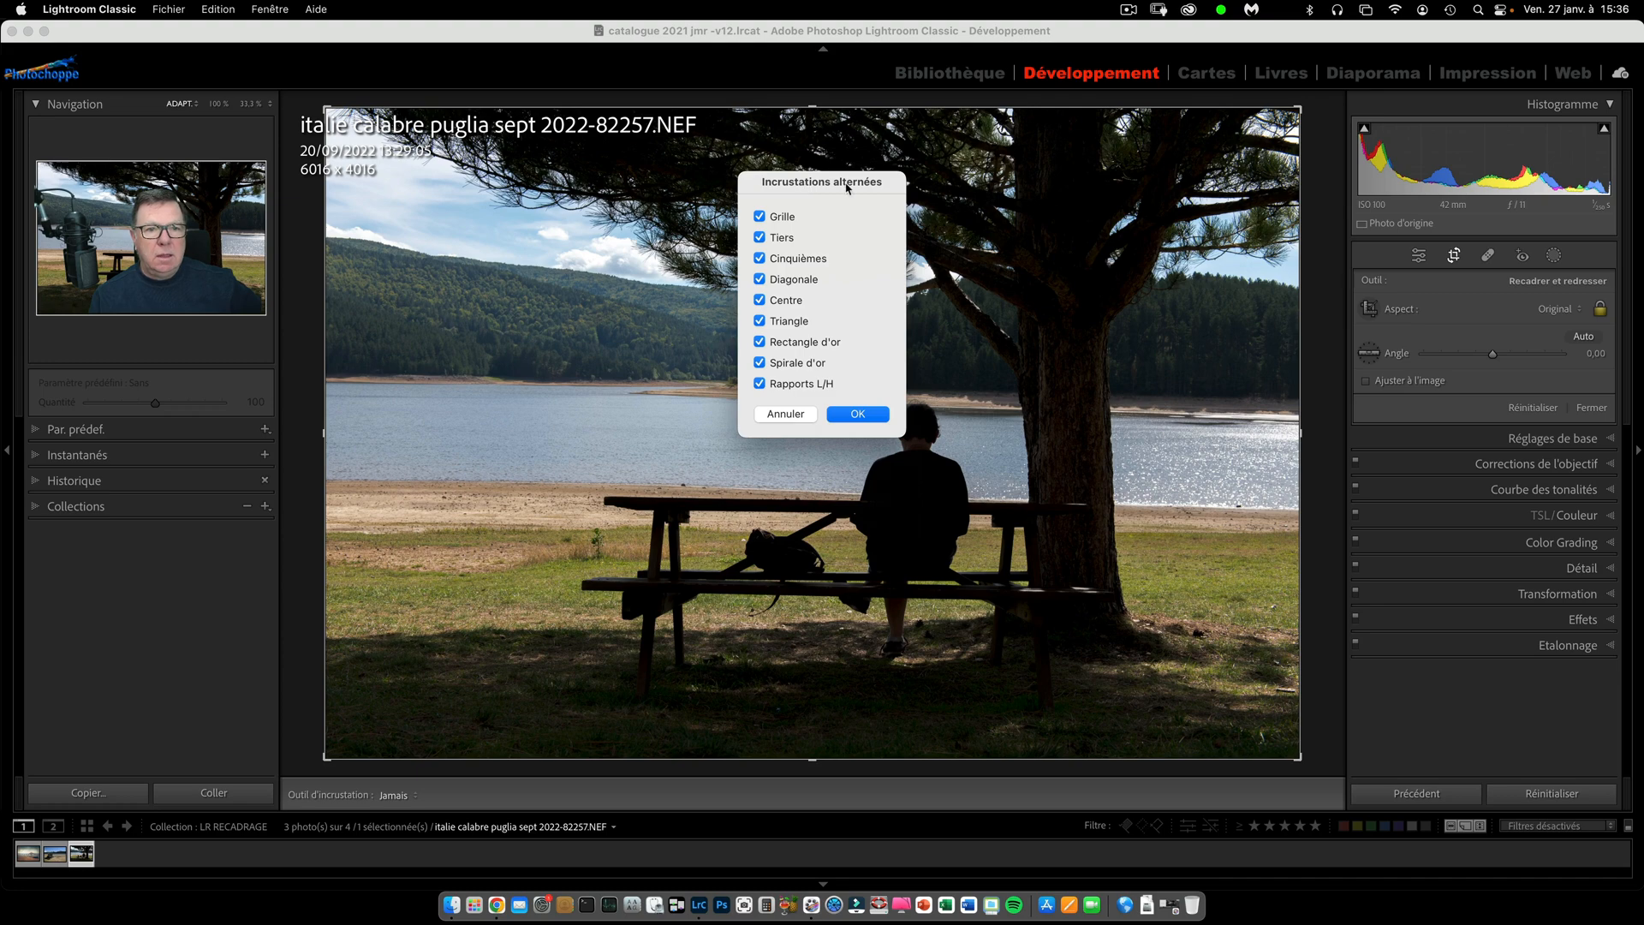
{"action": "left_click", "coordinate": [760, 279]}
{"action": "left_click", "coordinate": [759, 300]}
{"action": "left_click", "coordinate": [759, 320]}
{"action": "left_click", "coordinate": [760, 342]}
{"action": "left_click", "coordinate": [759, 362]}
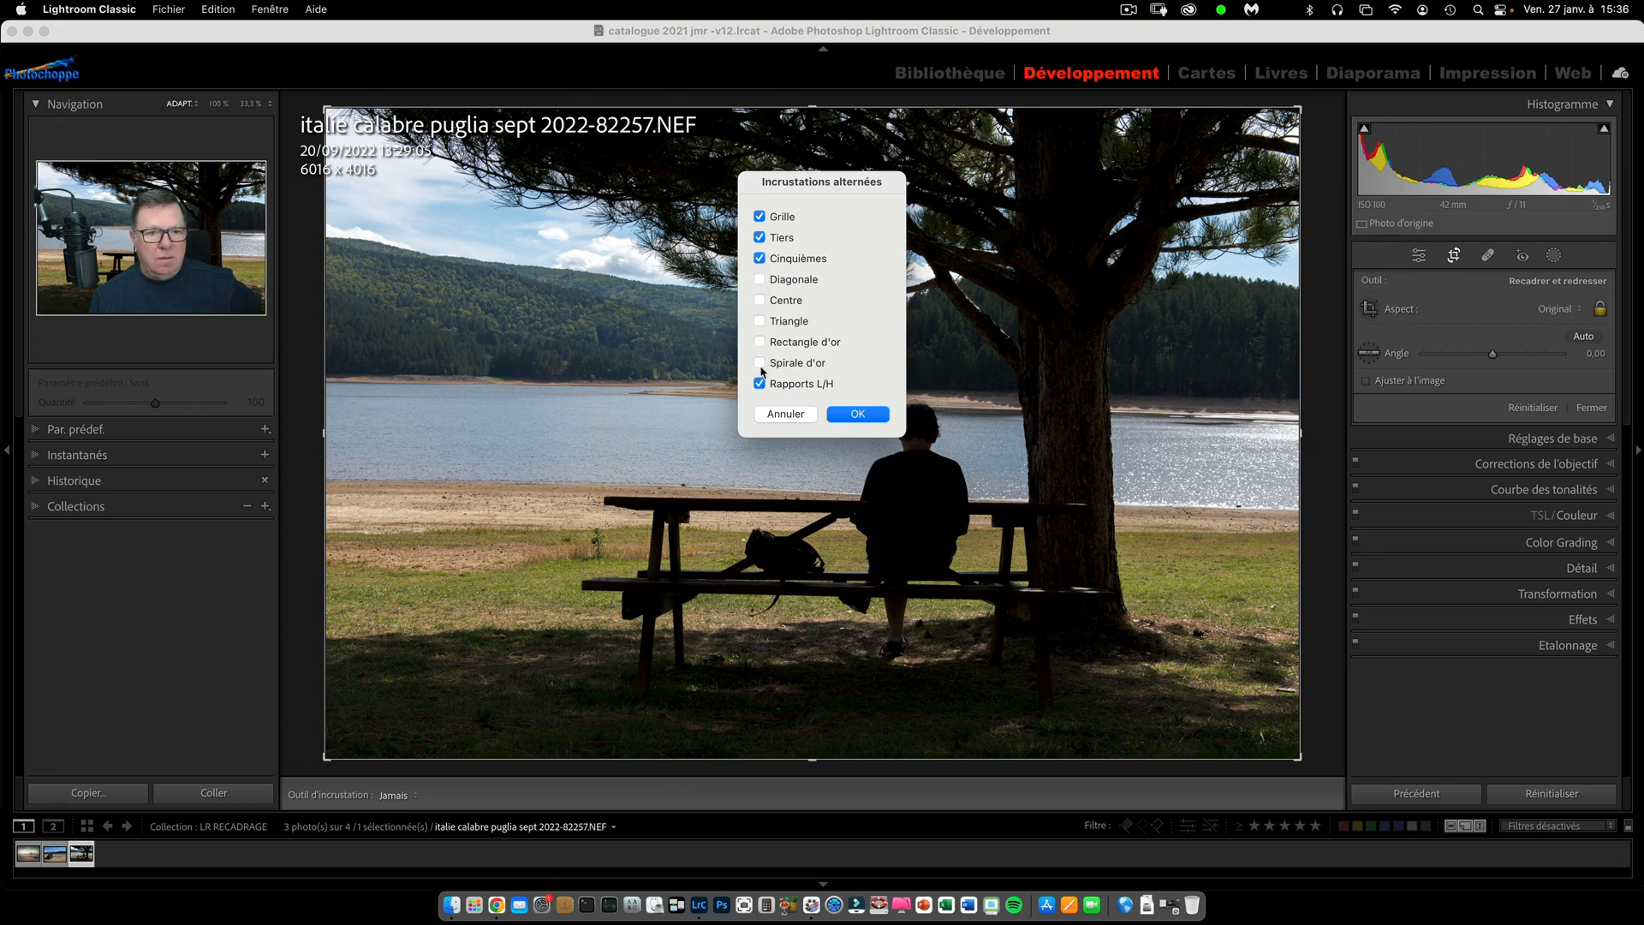
{"action": "left_click", "coordinate": [858, 414]}
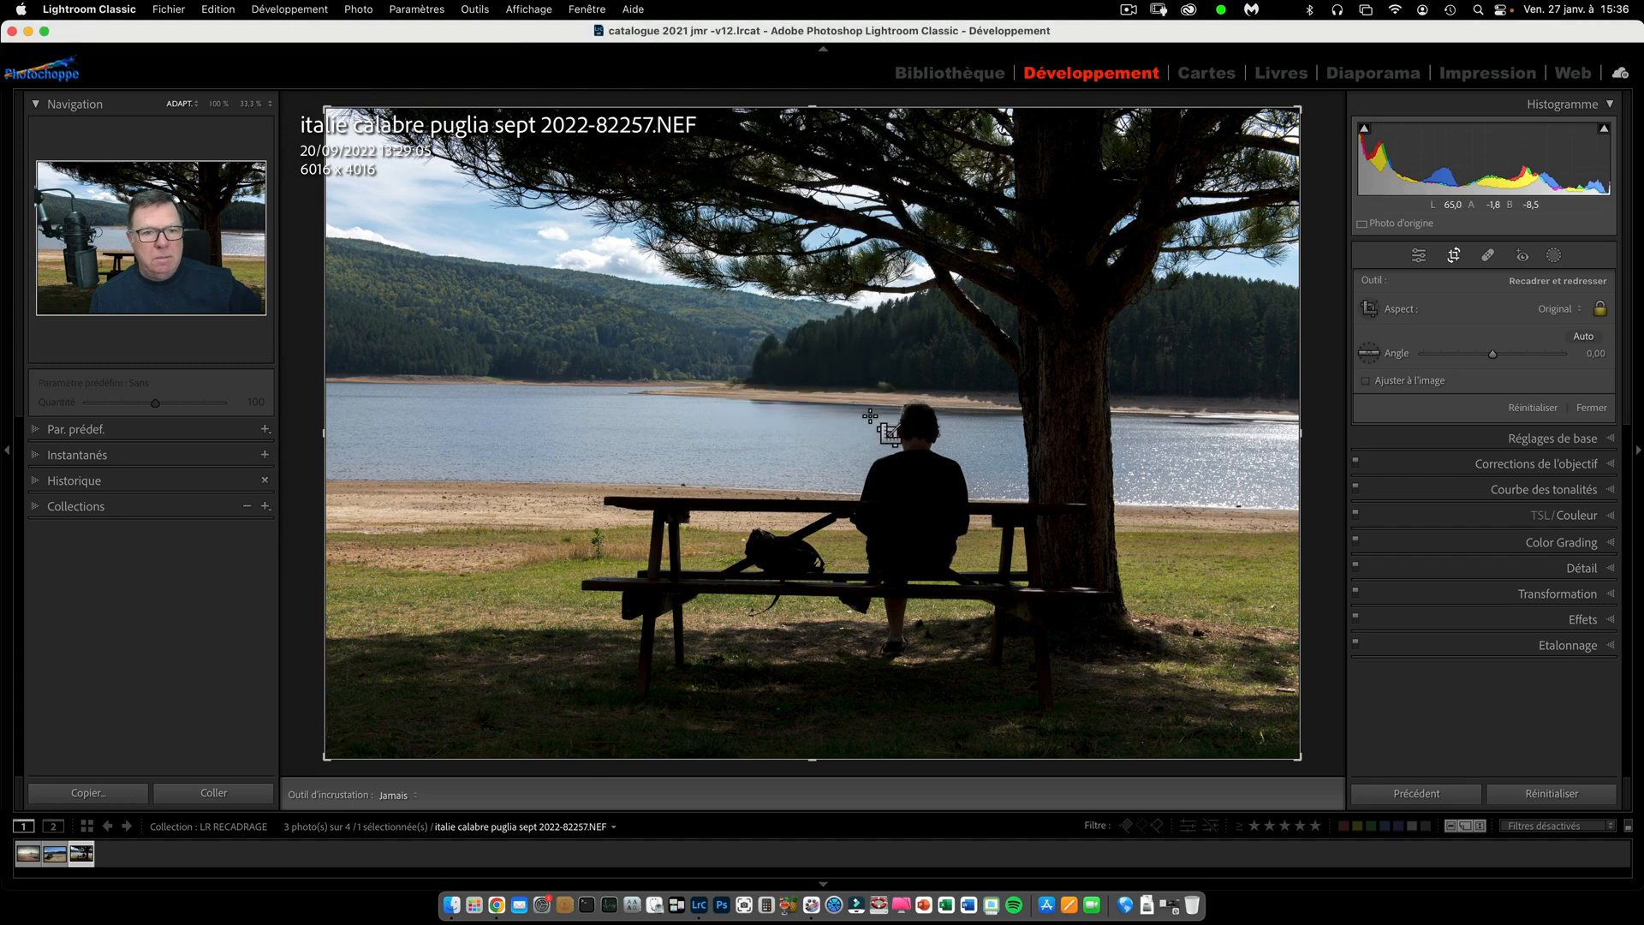
Open the selection of aspect ratios for the crop overlay and accept 1 x 1, 4 x 5, 5 x 7, 2 x 3 and 16 x 9.
{"action": "left_click", "coordinate": [485, 15]}
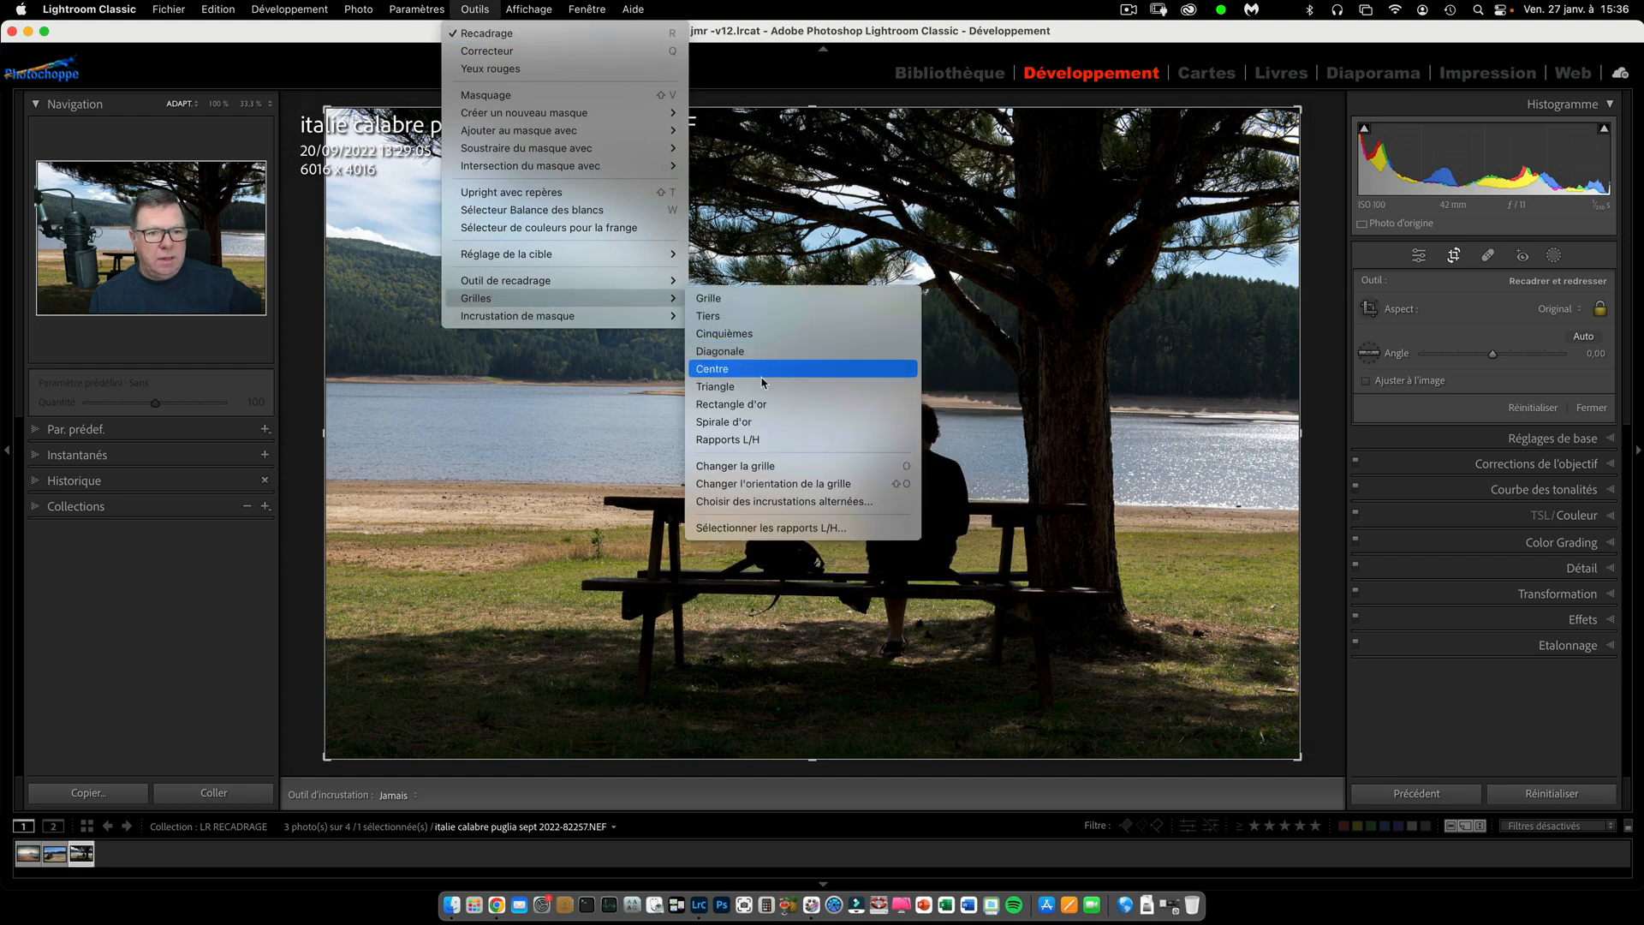
{"action": "left_click", "coordinate": [815, 527]}
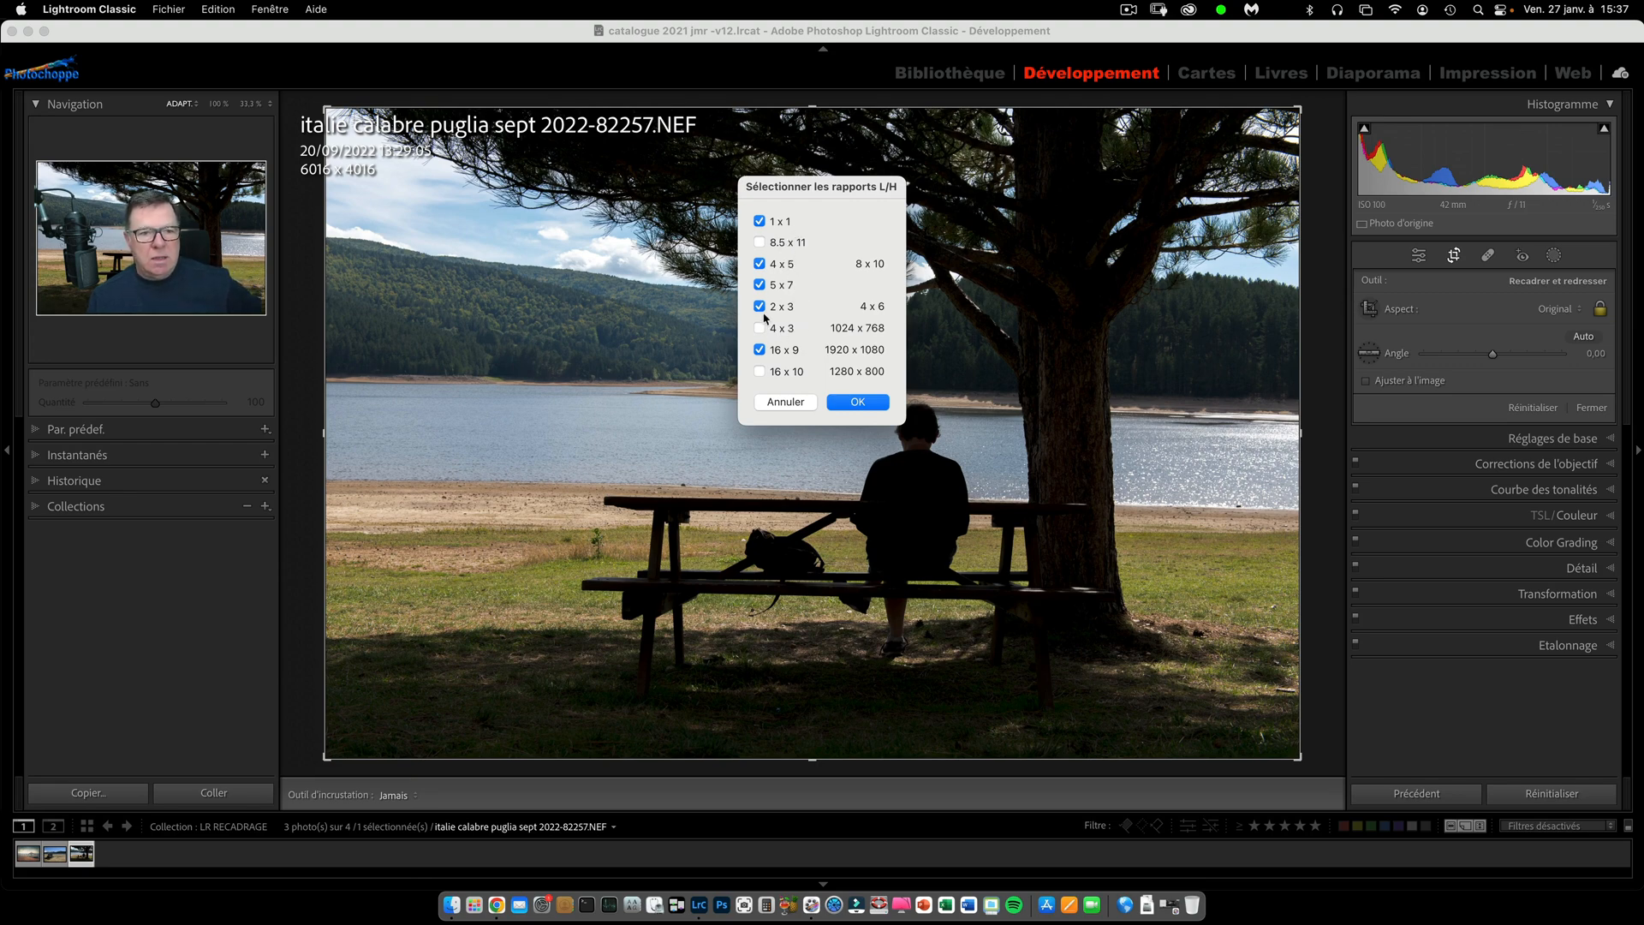
{"action": "left_click", "coordinate": [858, 403]}
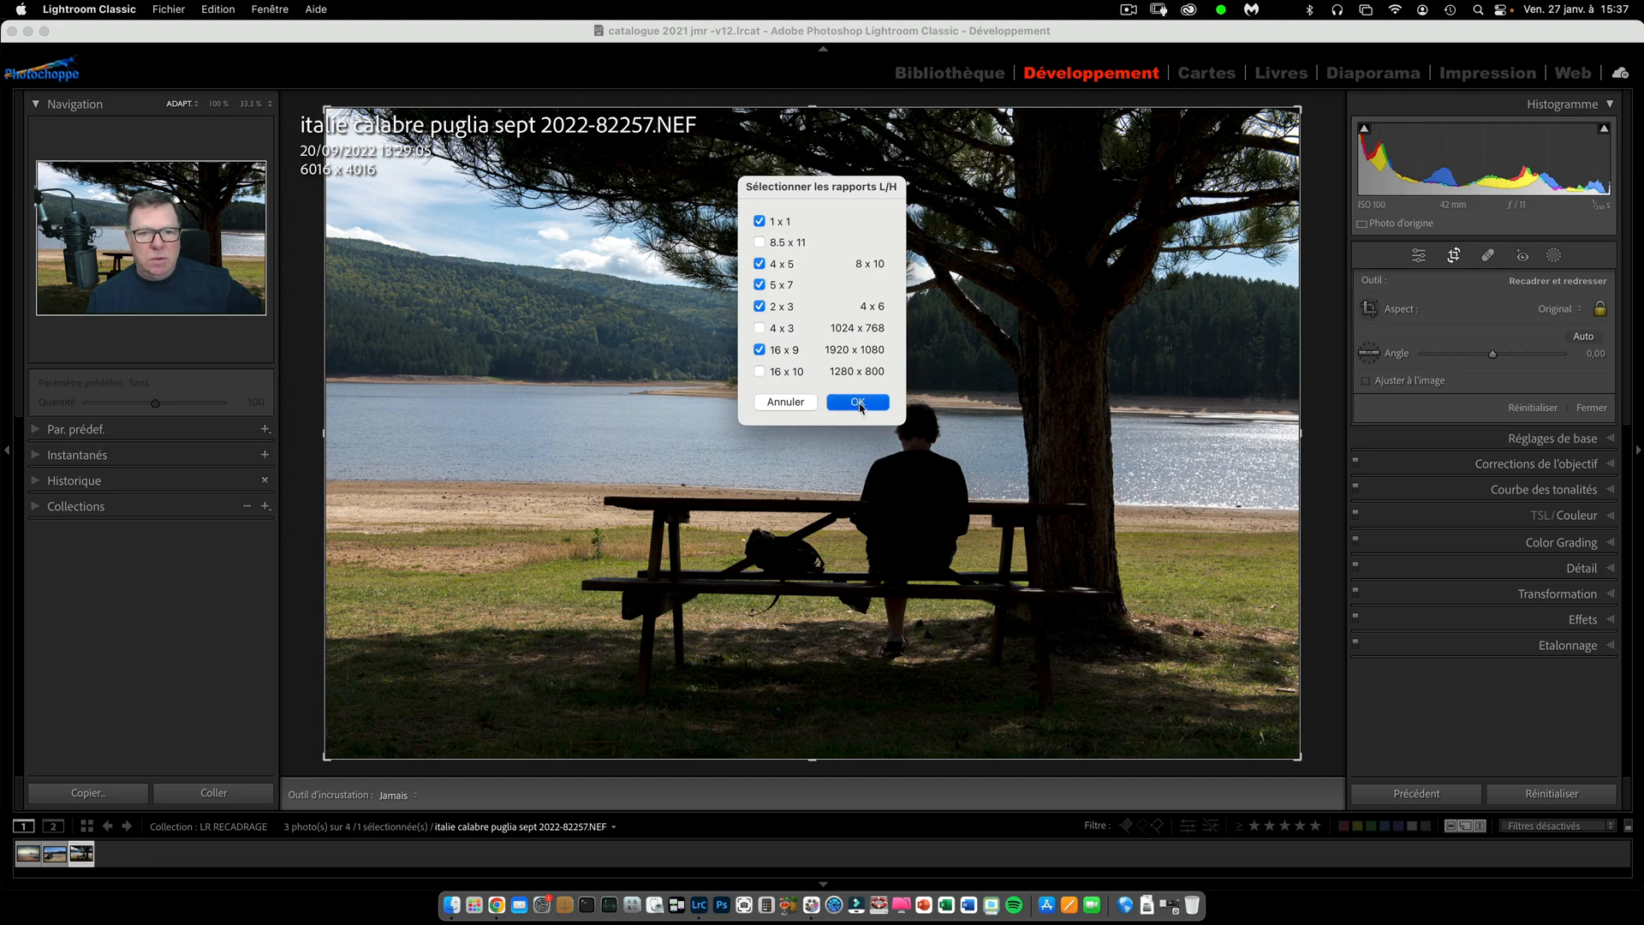
Set the crop ratio to 2 x 3 / 4 x 6, reduce and reposition the crop to about 4667 x 3111 around the bench, and apply it.
{"action": "left_click", "coordinate": [1580, 317]}
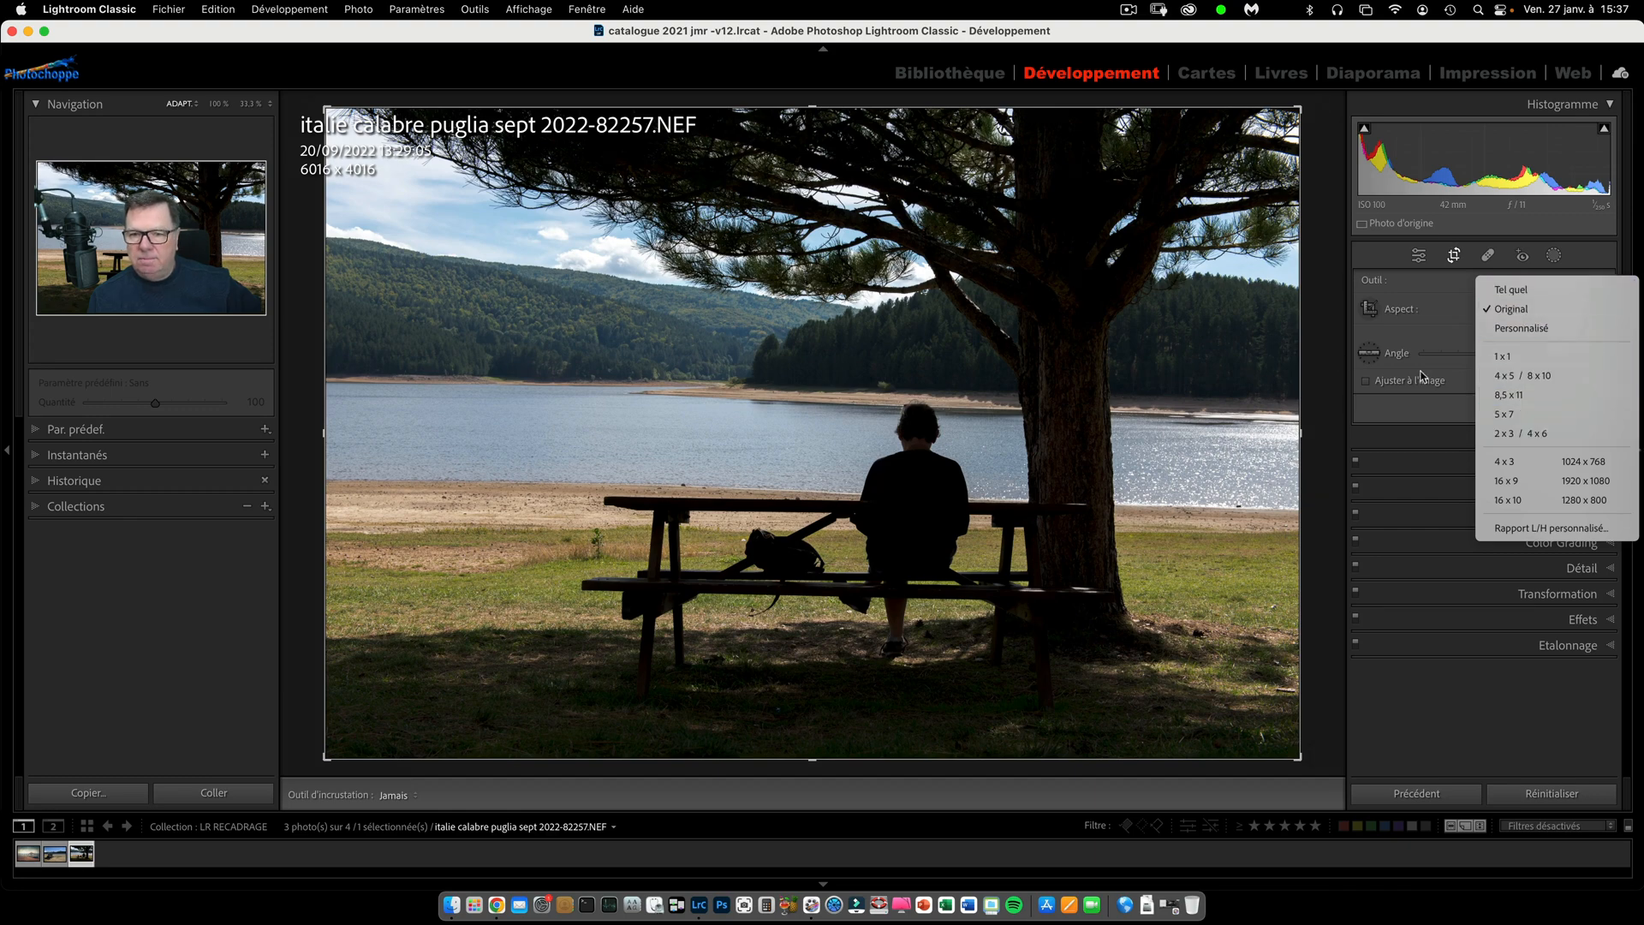
{"action": "left_click", "coordinate": [1417, 338]}
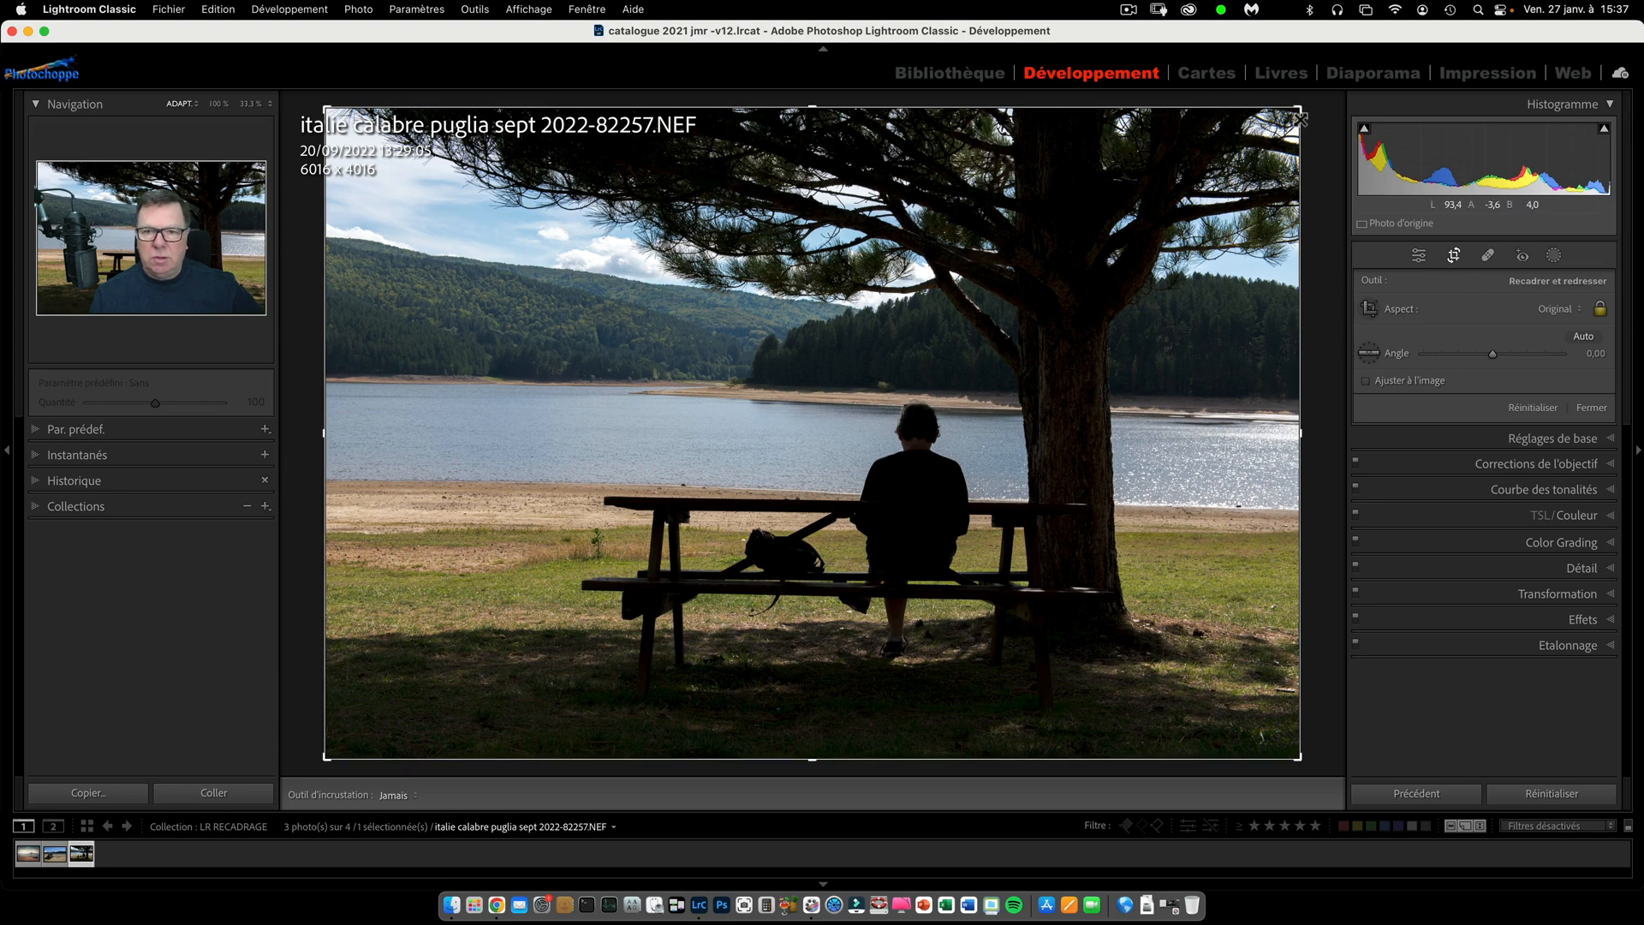
{"action": "left_click", "coordinate": [1581, 310]}
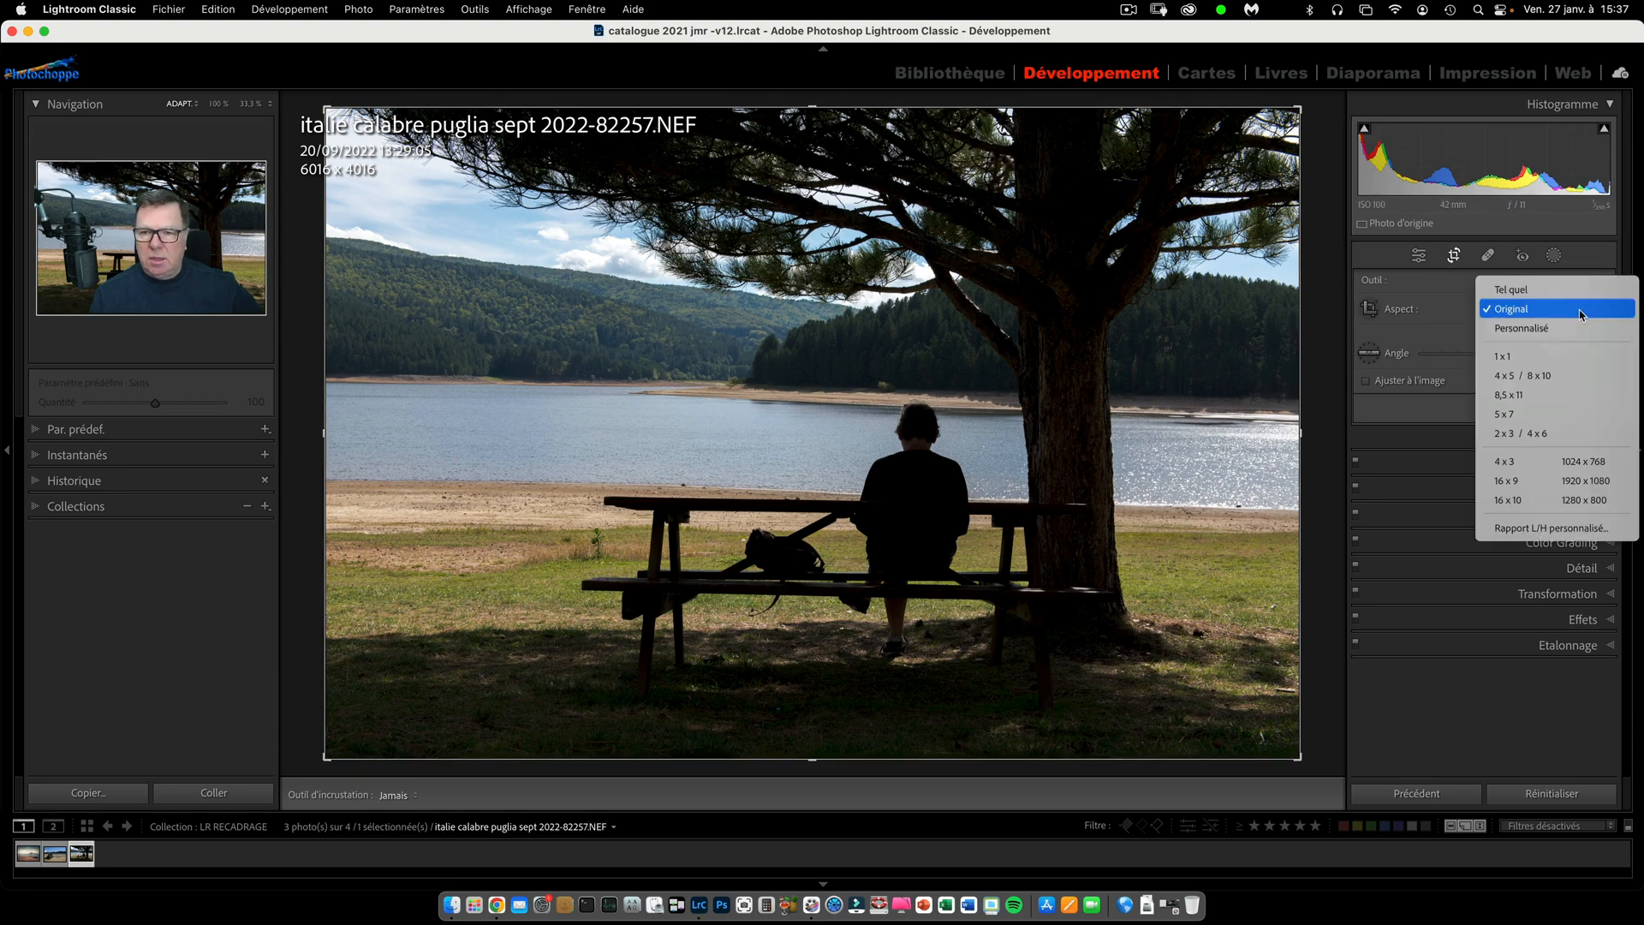
{"action": "left_click", "coordinate": [1542, 435]}
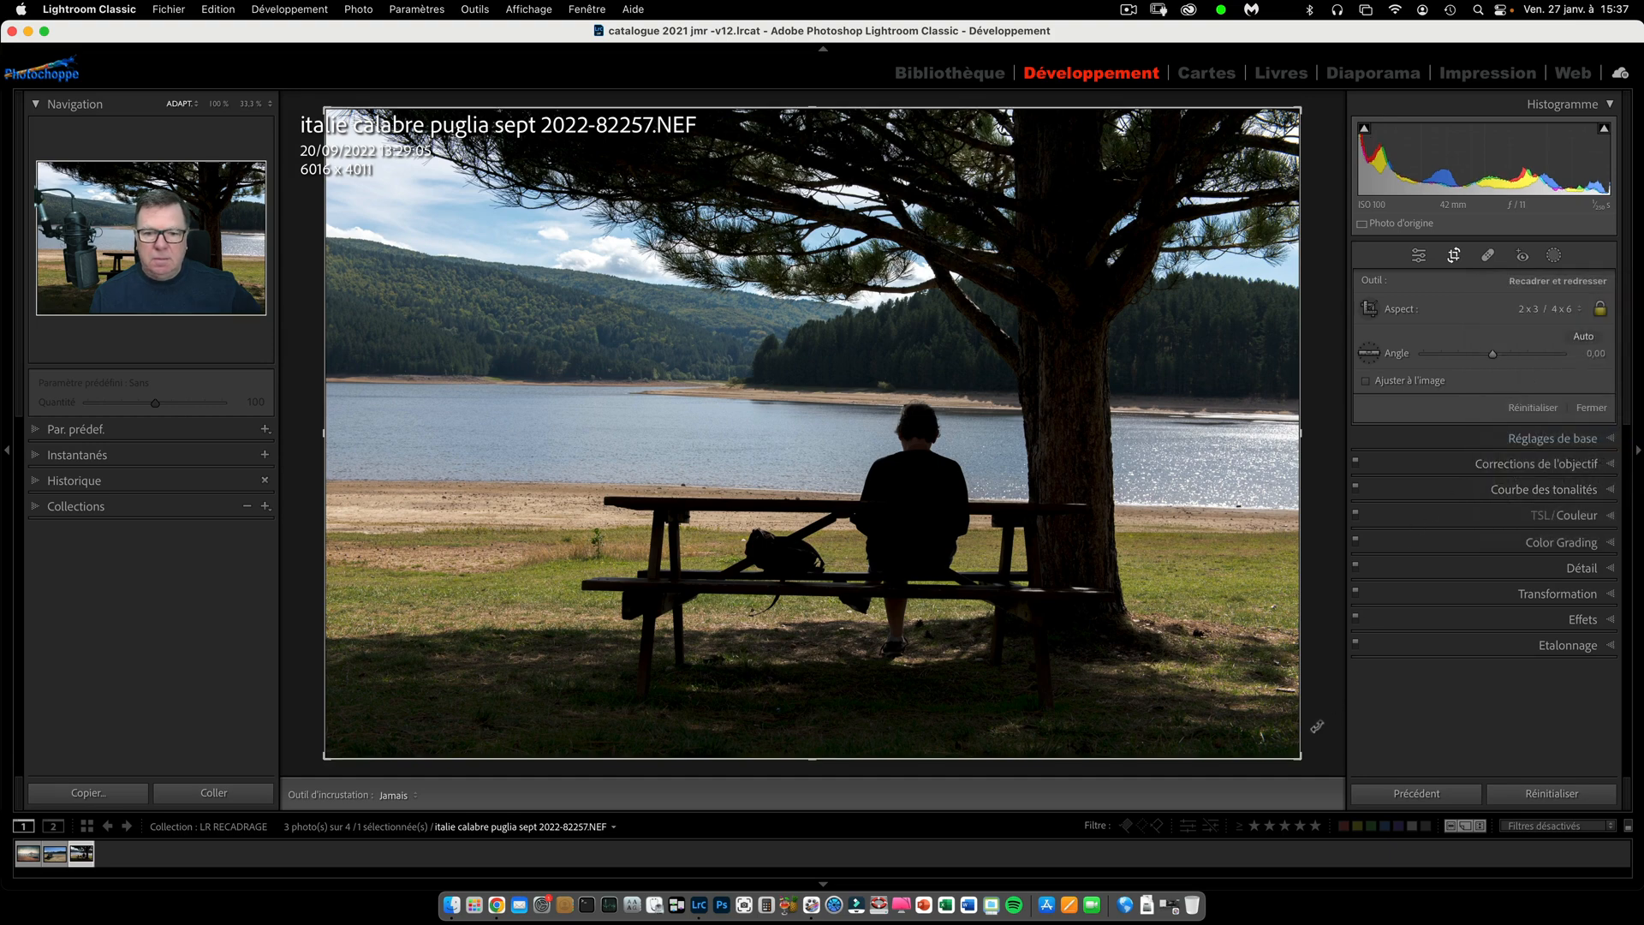
{"action": "left_click_drag", "start_coordinate": [1300, 109], "coordinate": [1195, 161]}
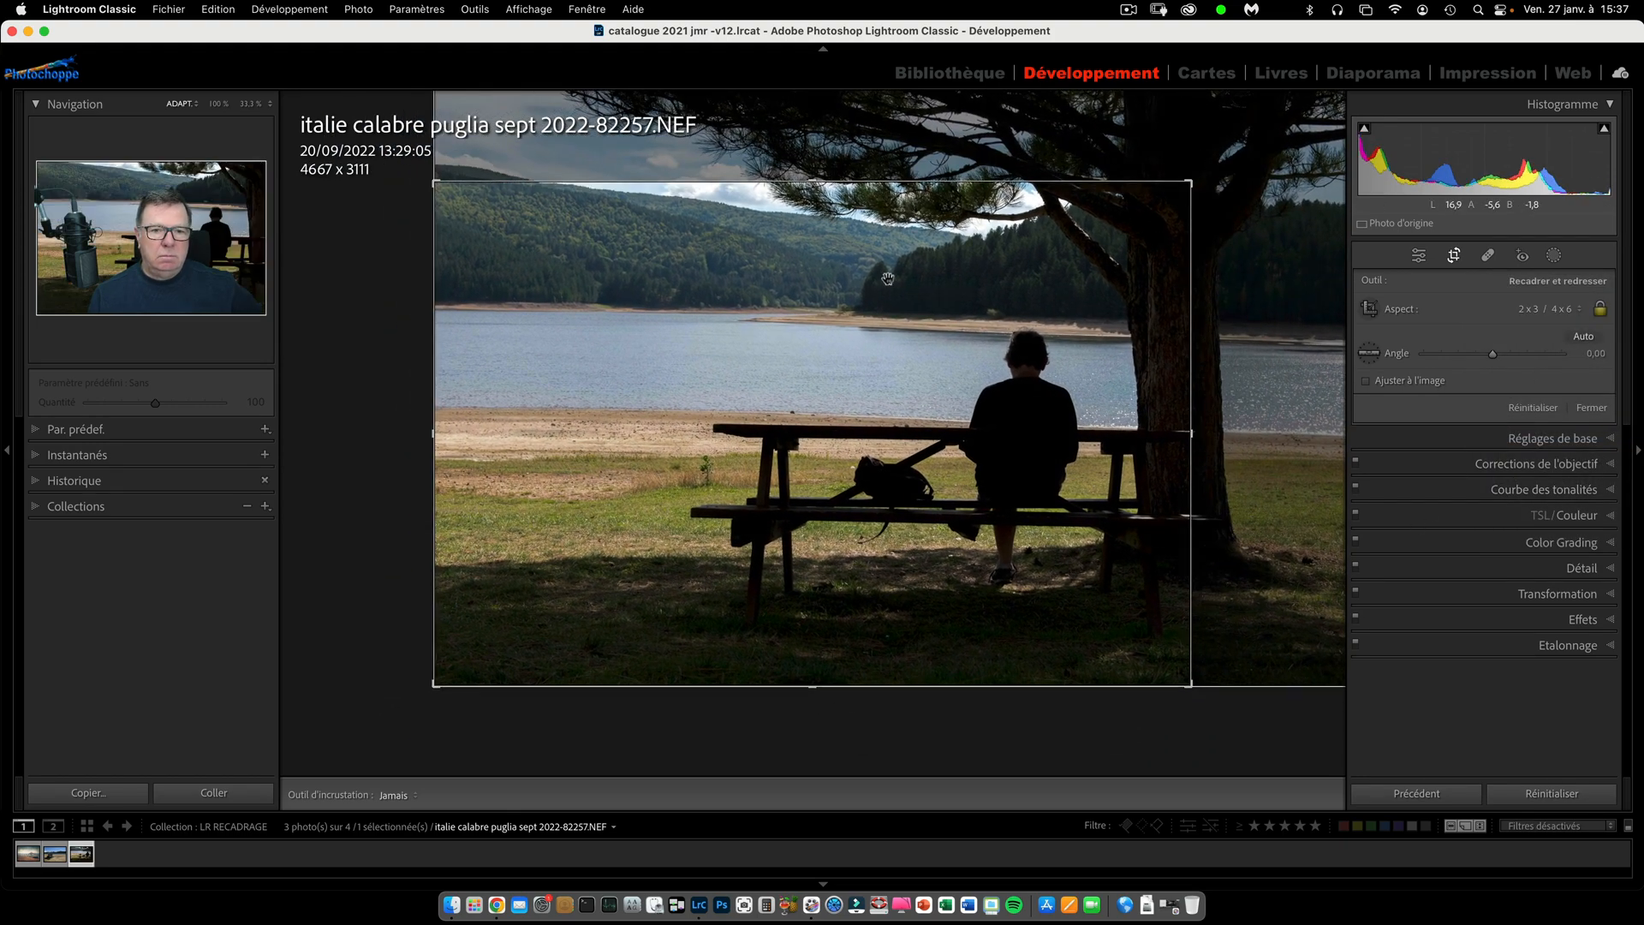
{"action": "left_click_drag", "start_coordinate": [889, 280], "coordinate": [887, 310]}
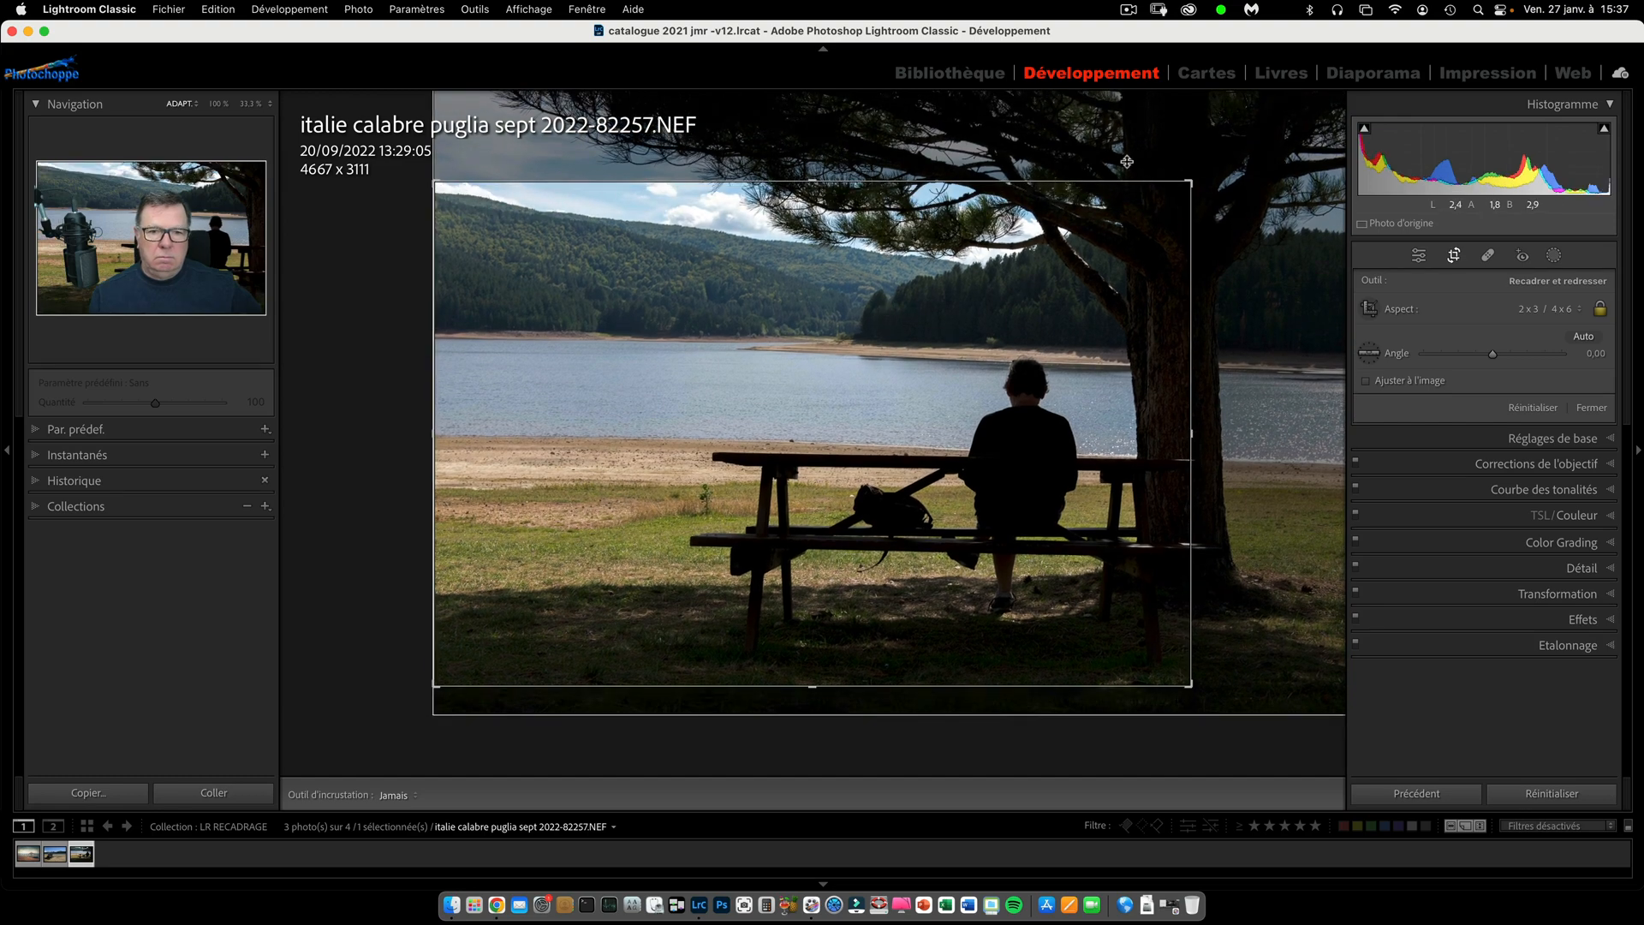
{"action": "key", "text": "Return"}
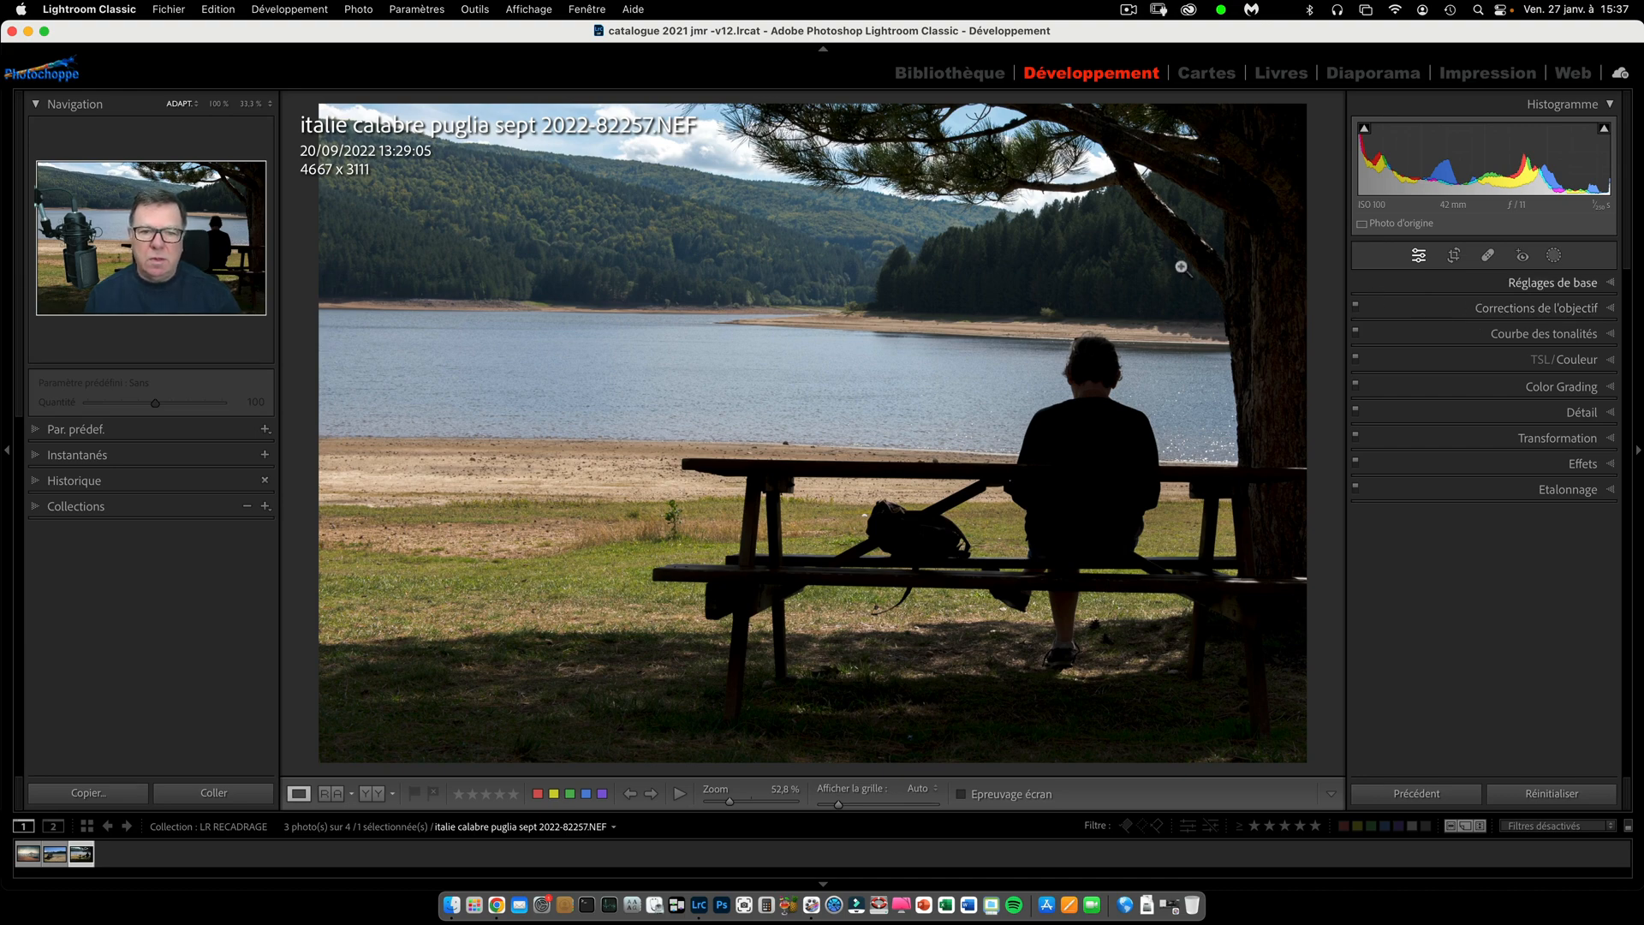
Flip the lakeside photo horizontally so that the tree and the seated person change sides.
{"action": "left_click", "coordinate": [361, 12]}
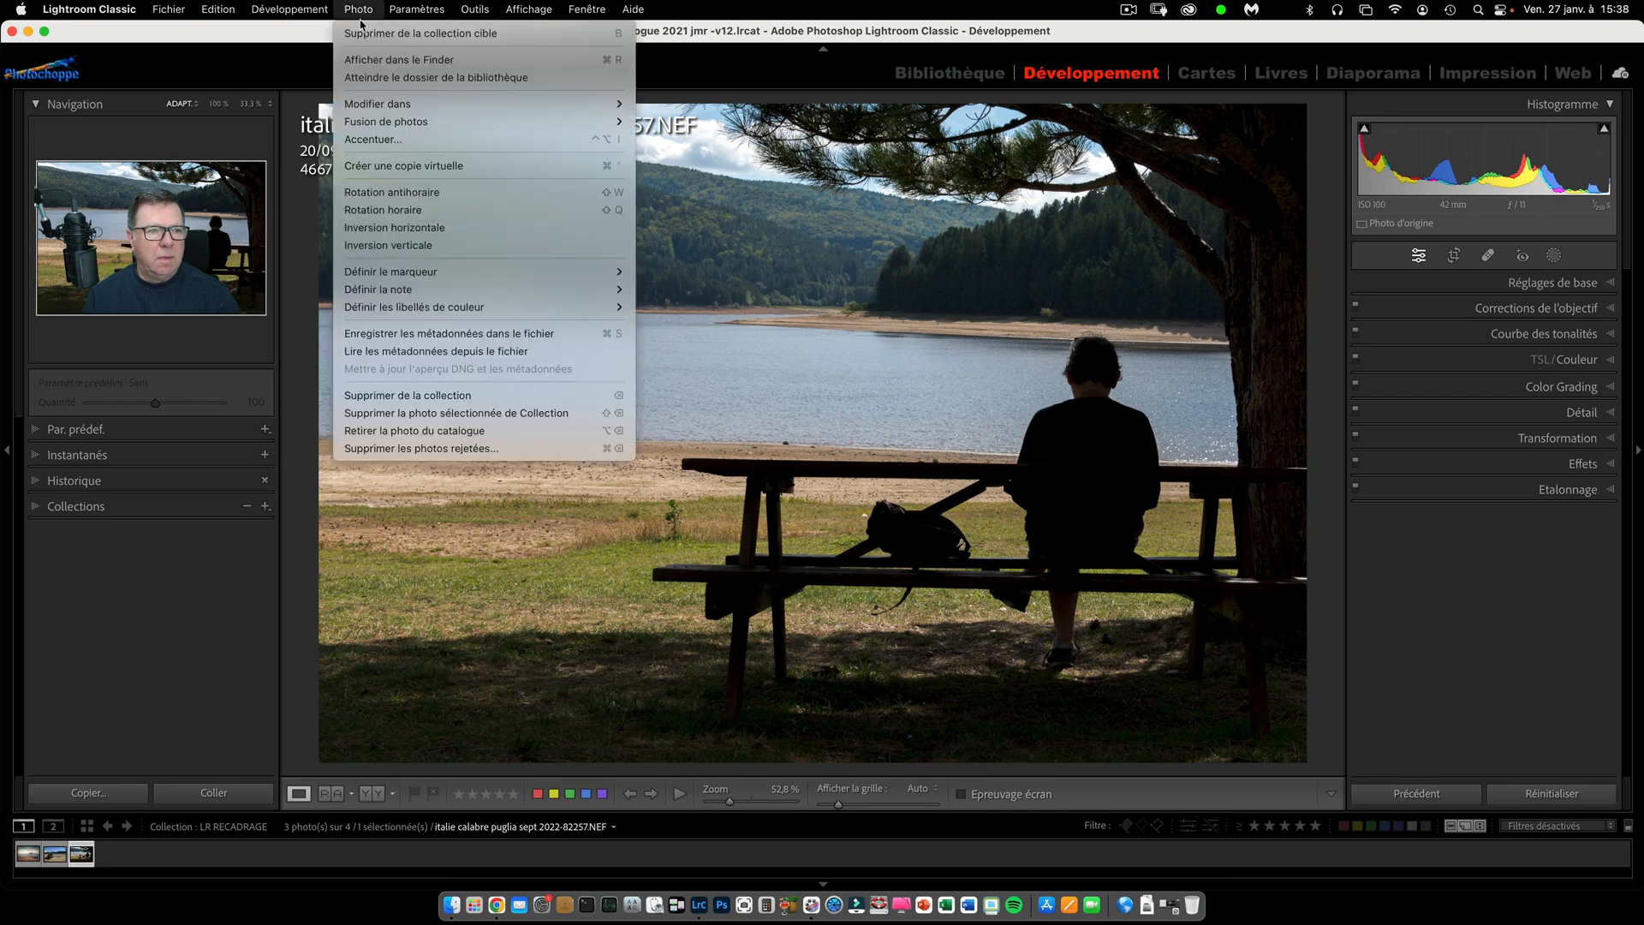
{"action": "left_click", "coordinate": [412, 229]}
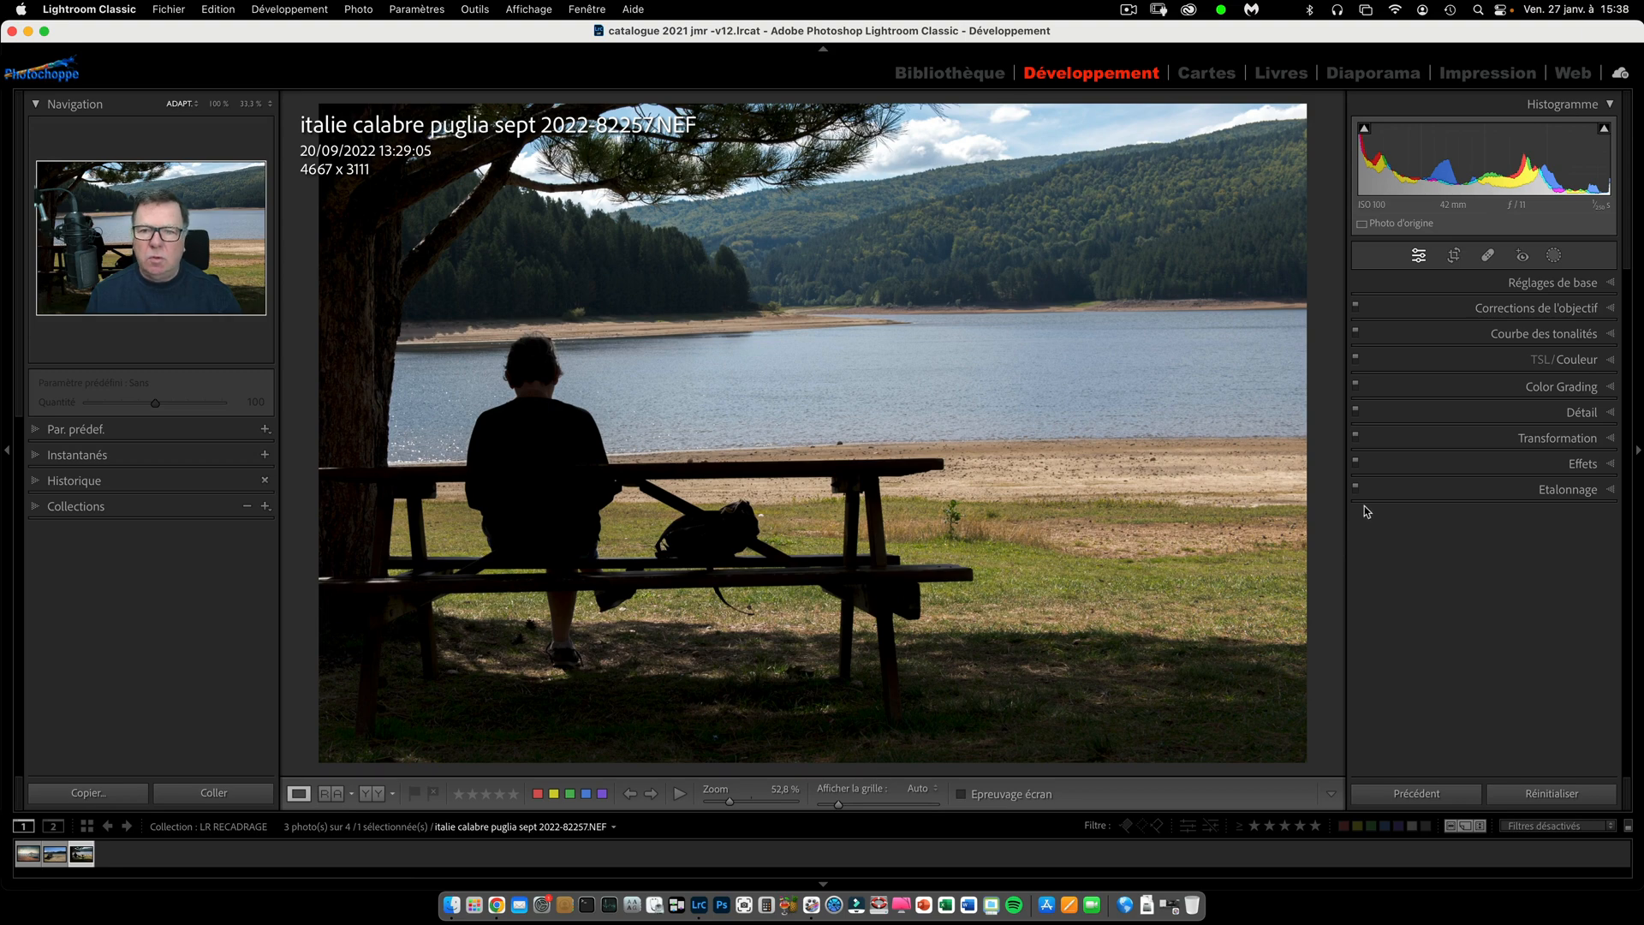
Straighten the photo by drawing a level line along the far shoreline, rotating it about -1.76°, and apply the crop.
{"action": "left_click", "coordinate": [1454, 256]}
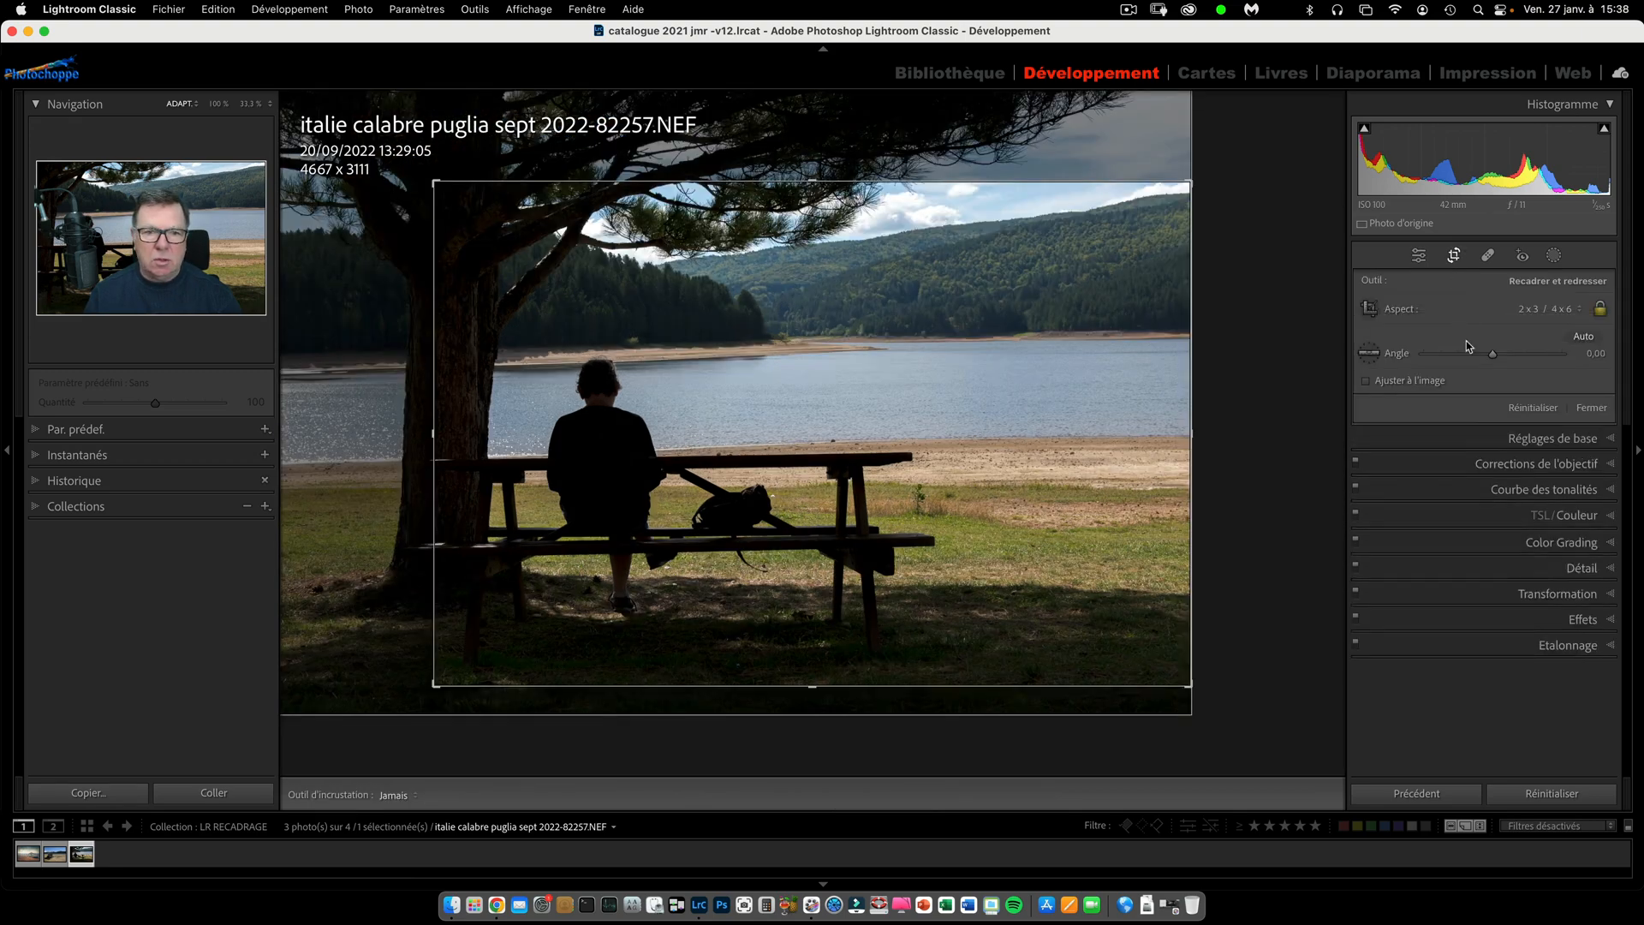
{"action": "left_click", "coordinate": [1373, 353]}
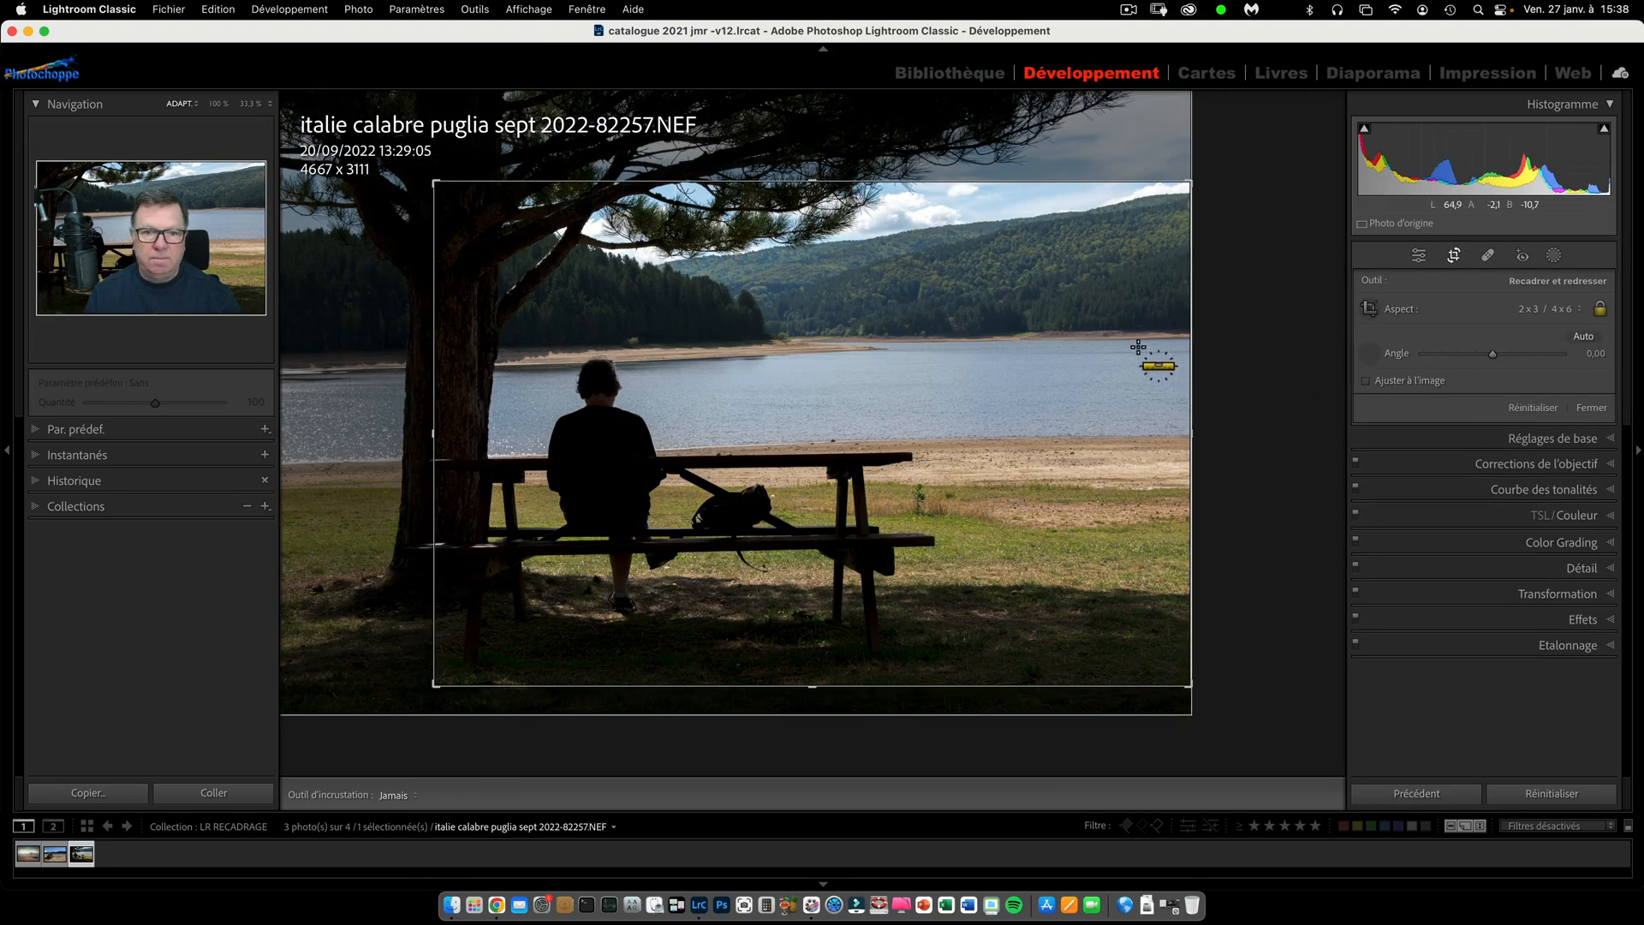
{"action": "left_click_drag", "start_coordinate": [1132, 338], "coordinate": [696, 351]}
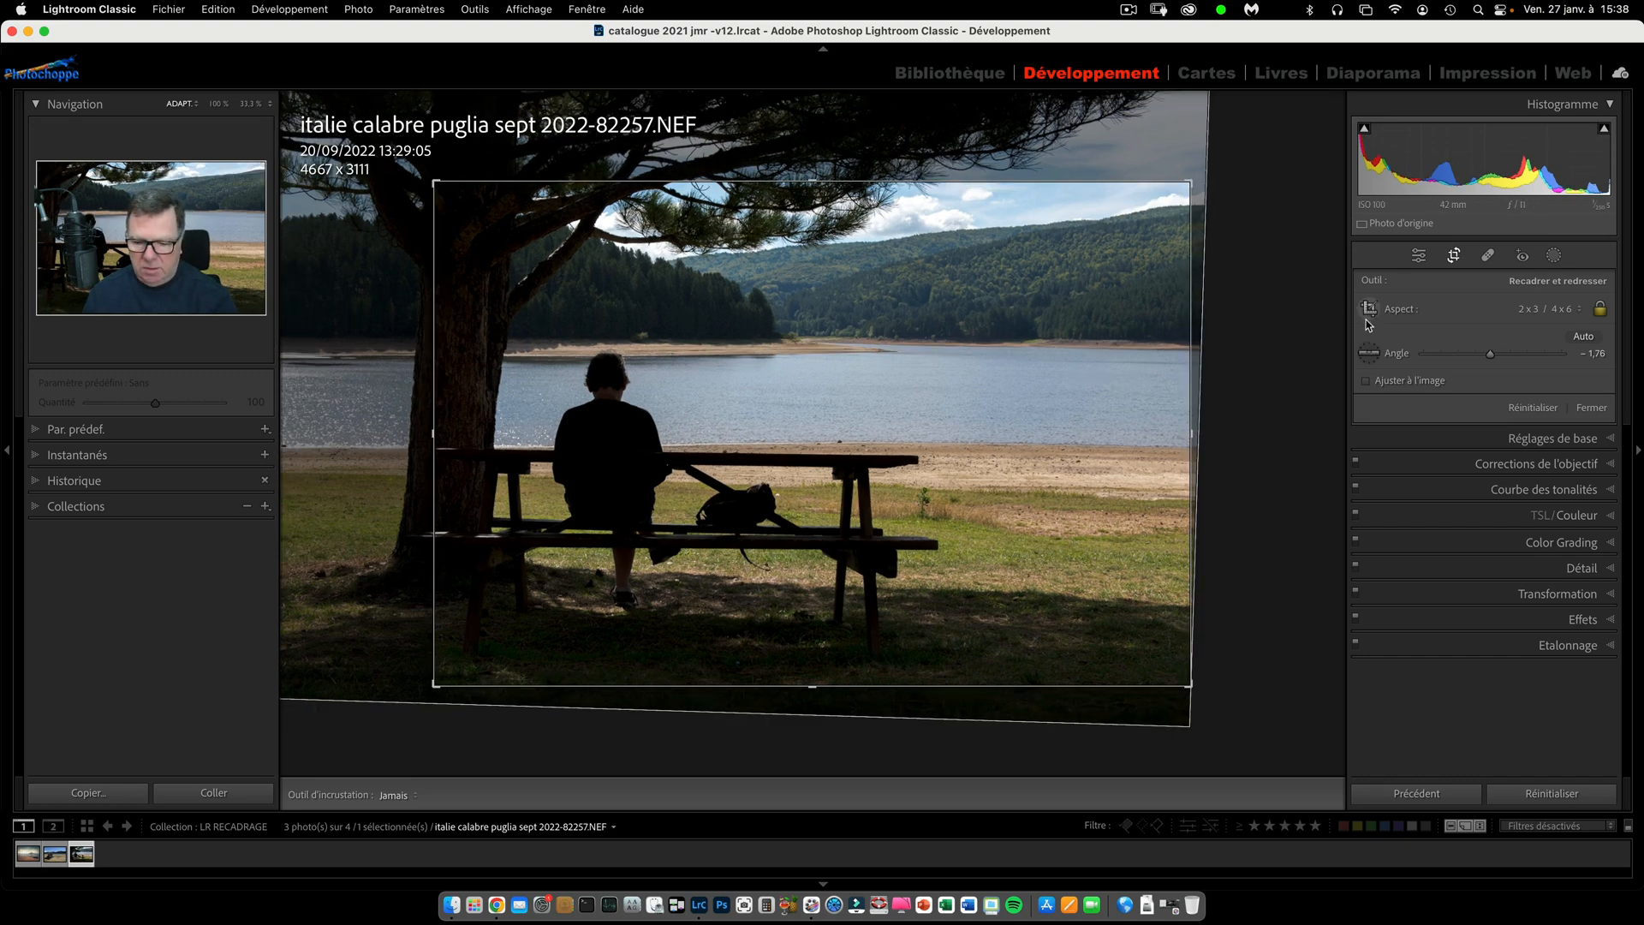
{"action": "key", "text": "Return"}
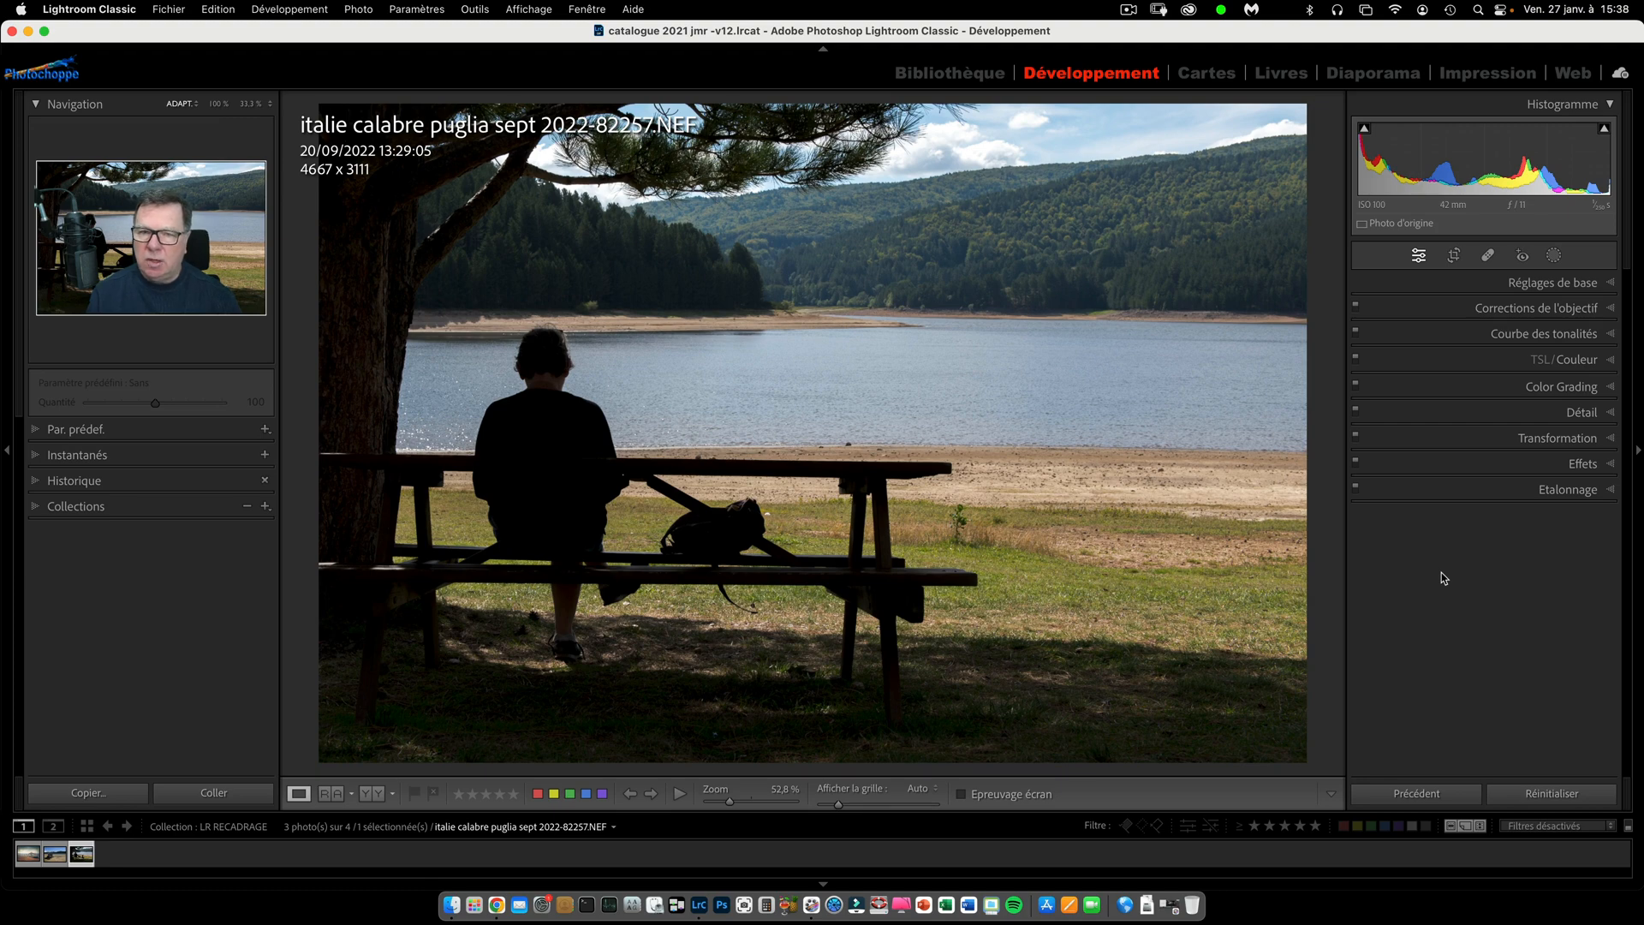
Reset the photo's crop and straightening, and set the crop ratio to 2 x 3 / 4 x 6.
{"action": "left_click", "coordinate": [1454, 256]}
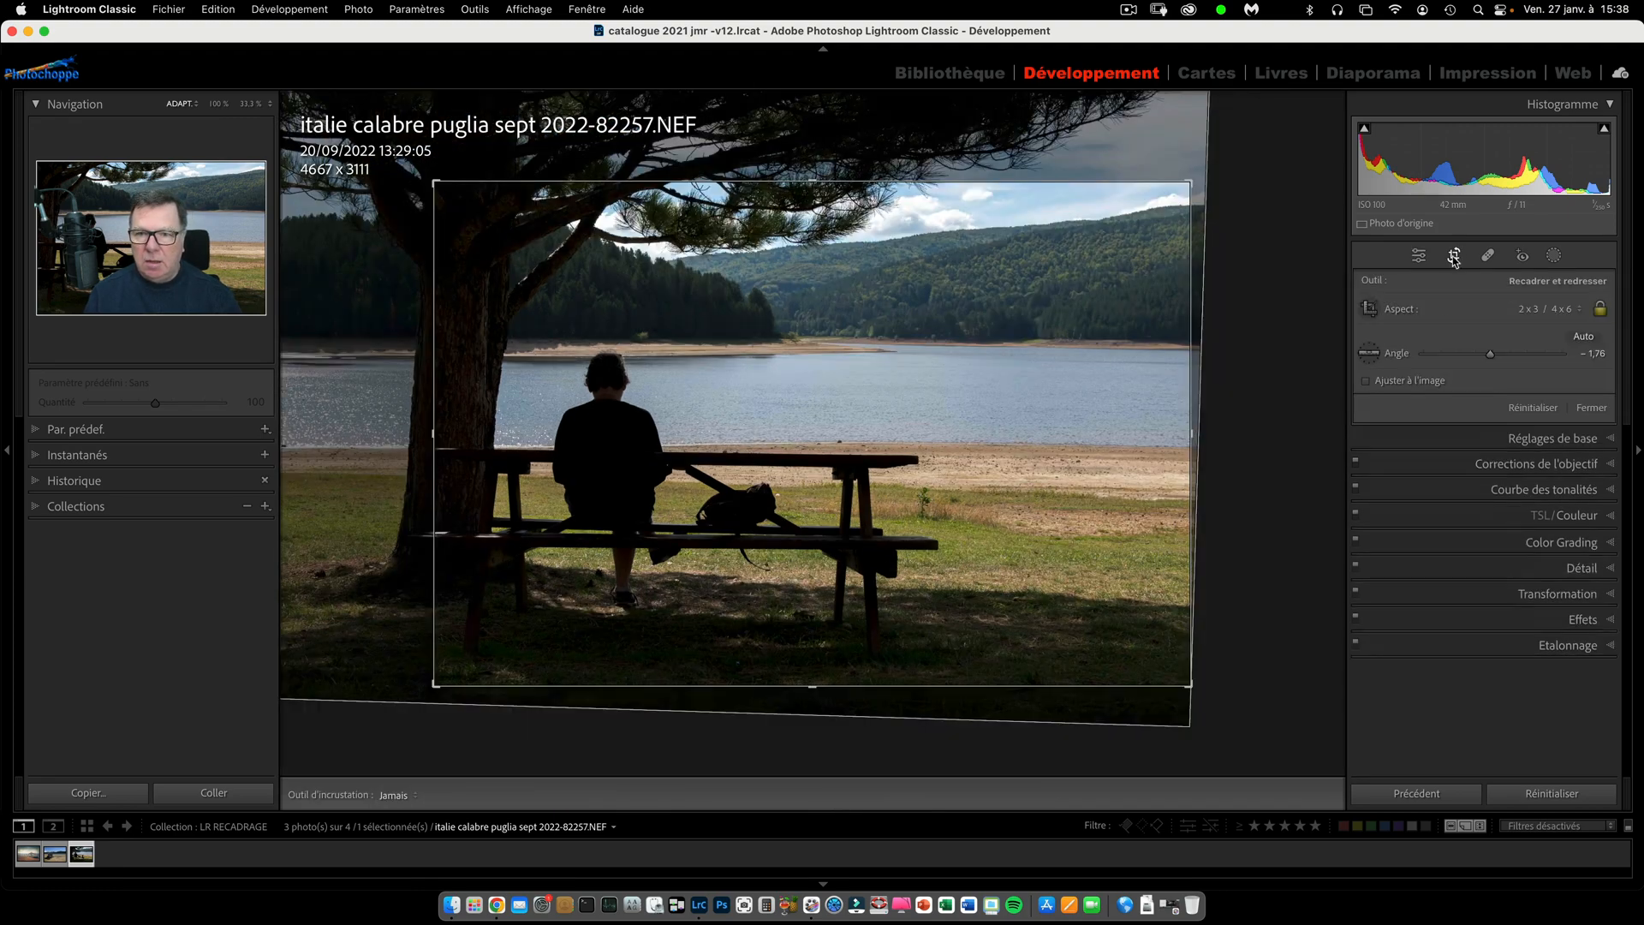
{"action": "left_click", "coordinate": [1534, 408]}
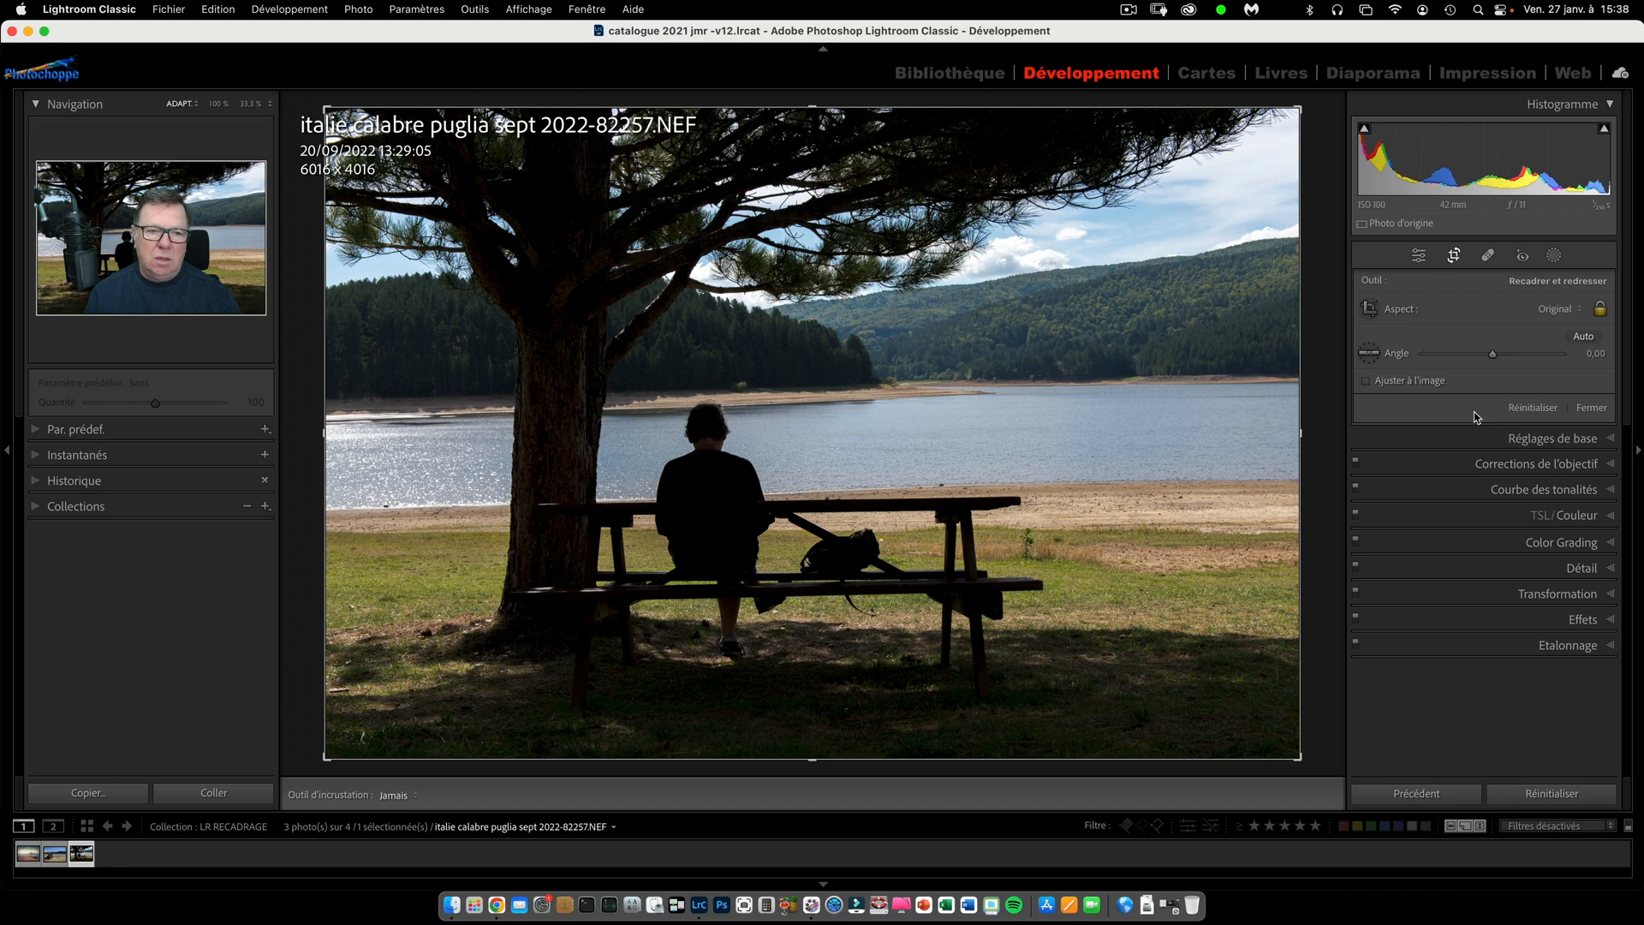
{"action": "left_click", "coordinate": [1555, 310]}
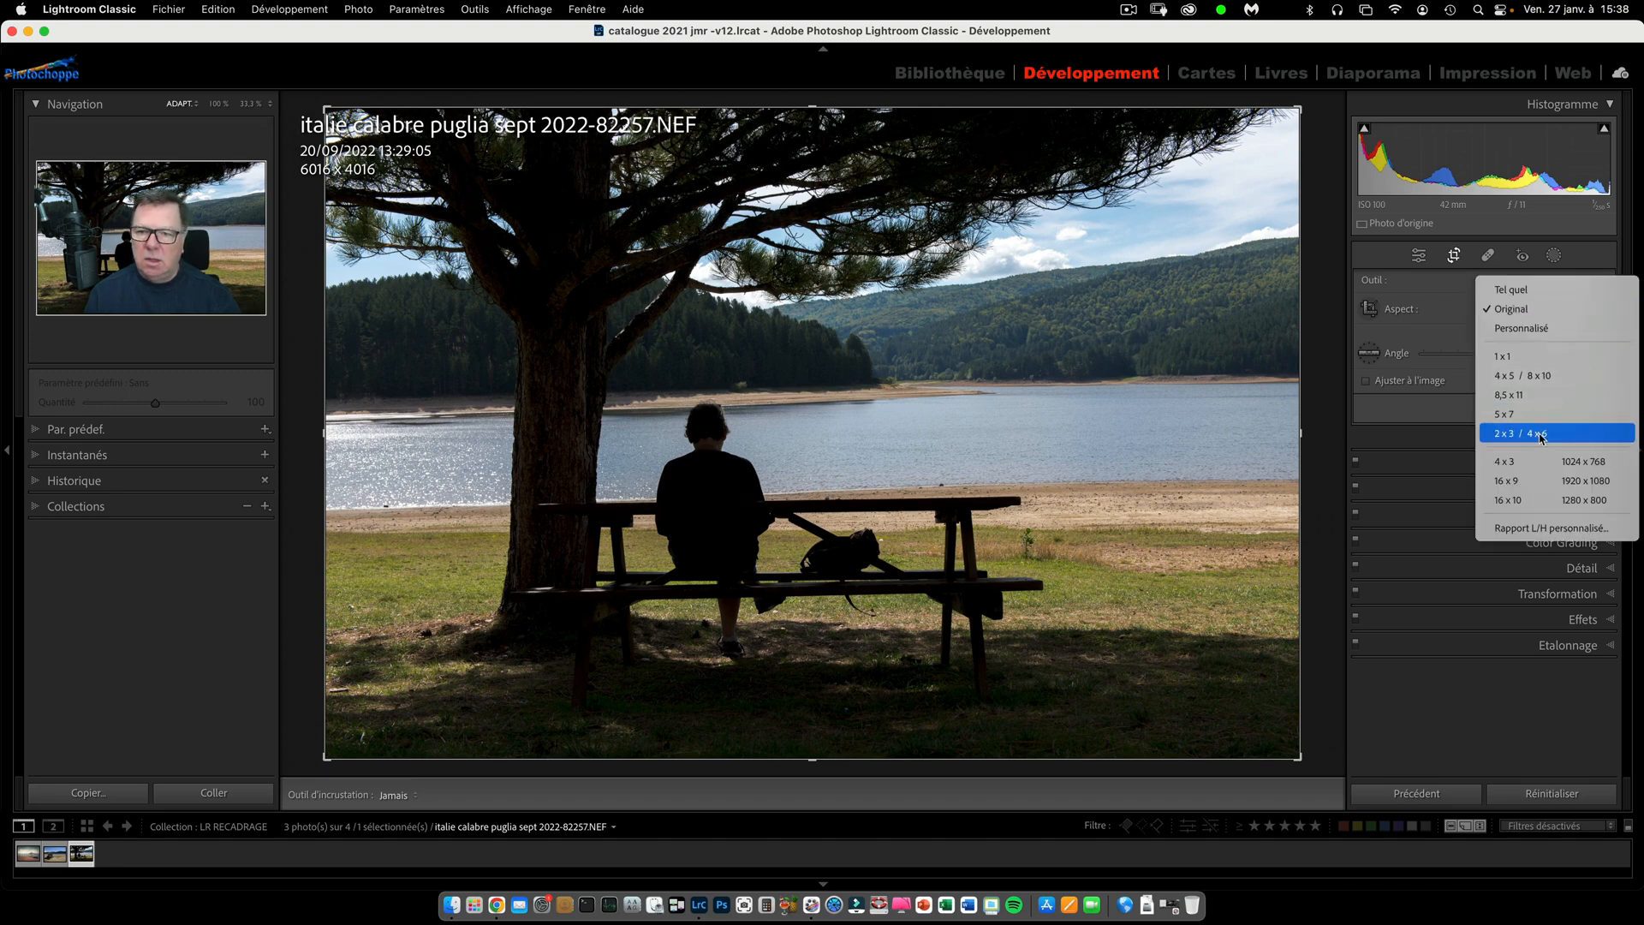
{"action": "left_click", "coordinate": [1541, 434]}
Crop the photo at 4 x 3 to about 3993 x 2995 around the bench, and change that crop's ratio to 16 x 9.
{"action": "left_click", "coordinate": [1550, 310]}
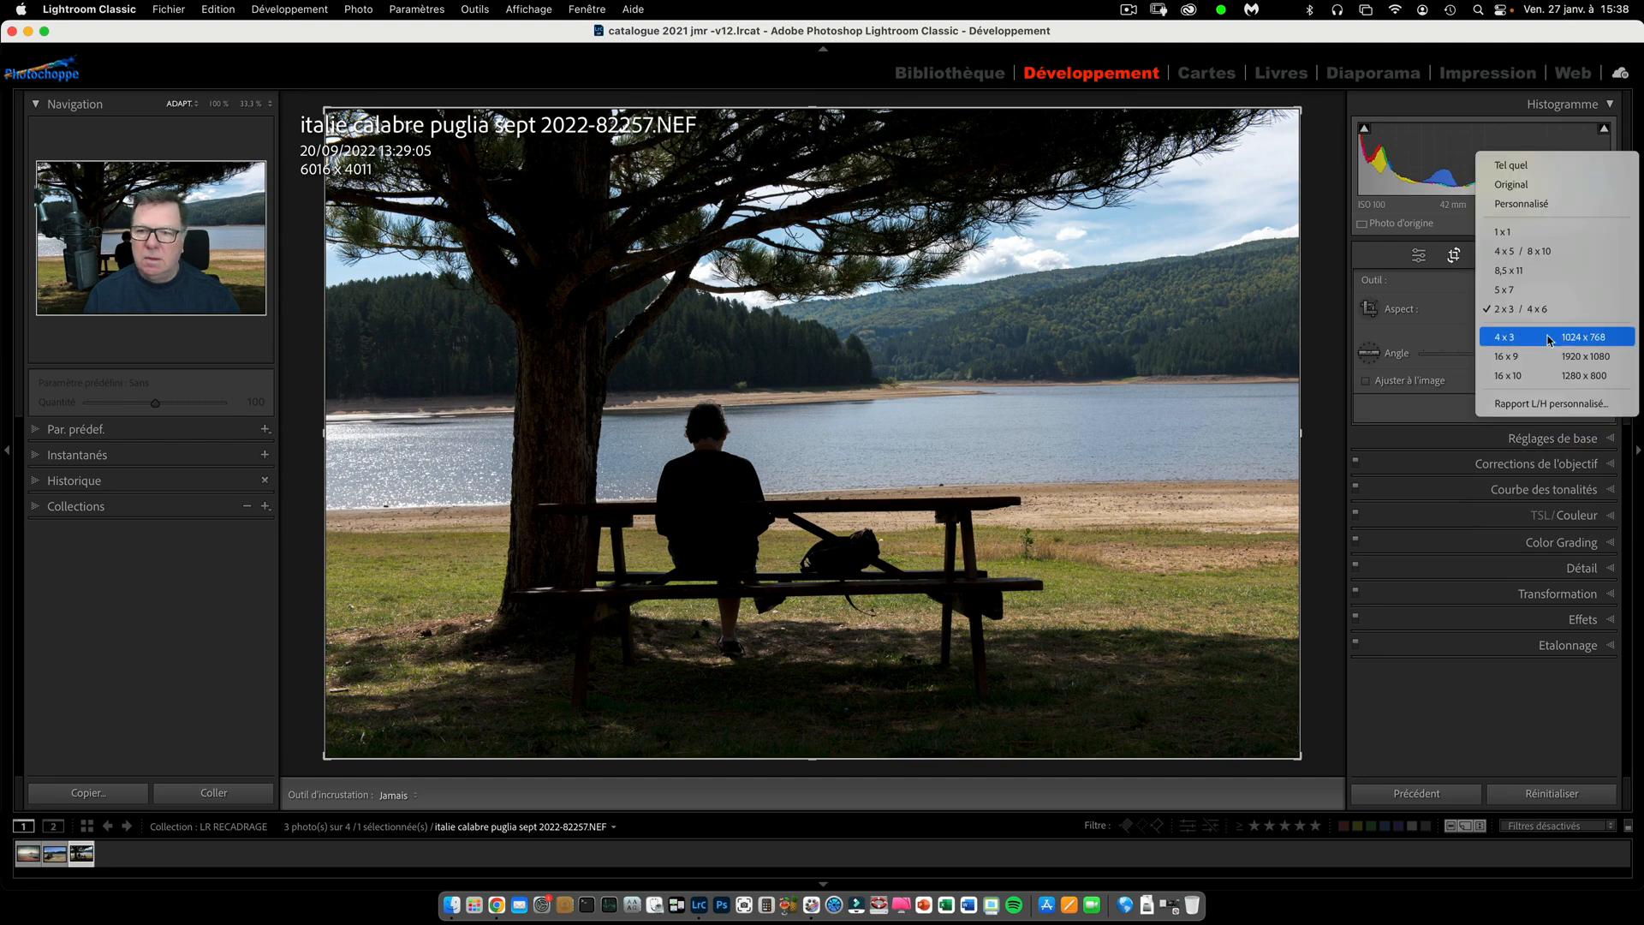
{"action": "left_click", "coordinate": [1548, 339]}
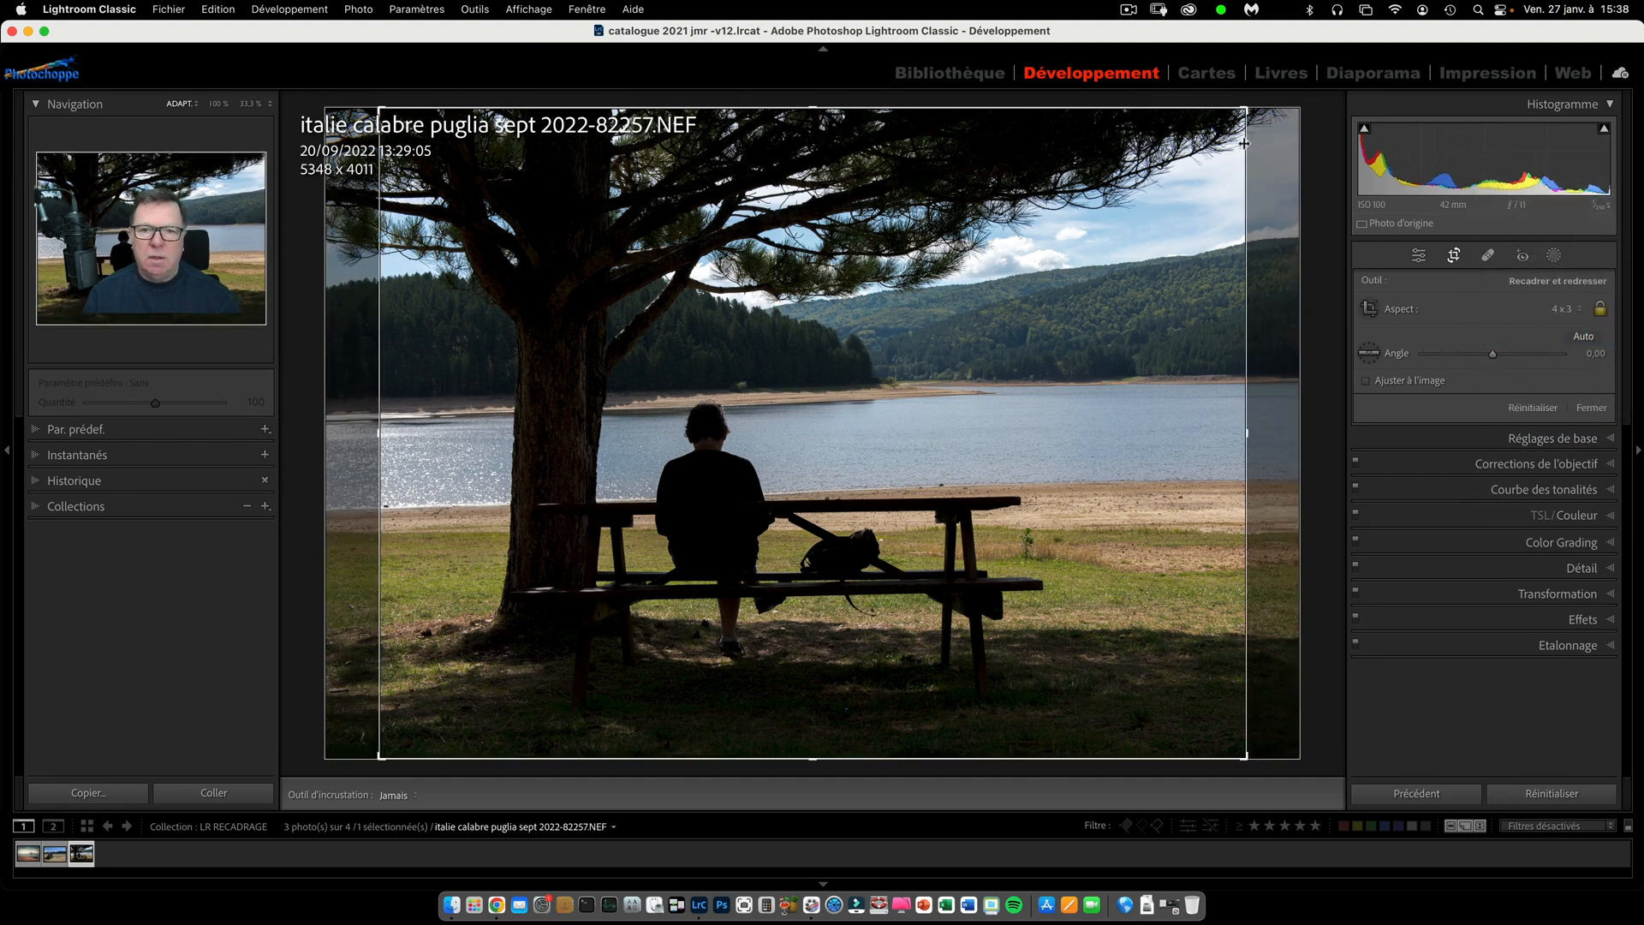
{"action": "left_click_drag", "start_coordinate": [1247, 117], "coordinate": [1200, 199]}
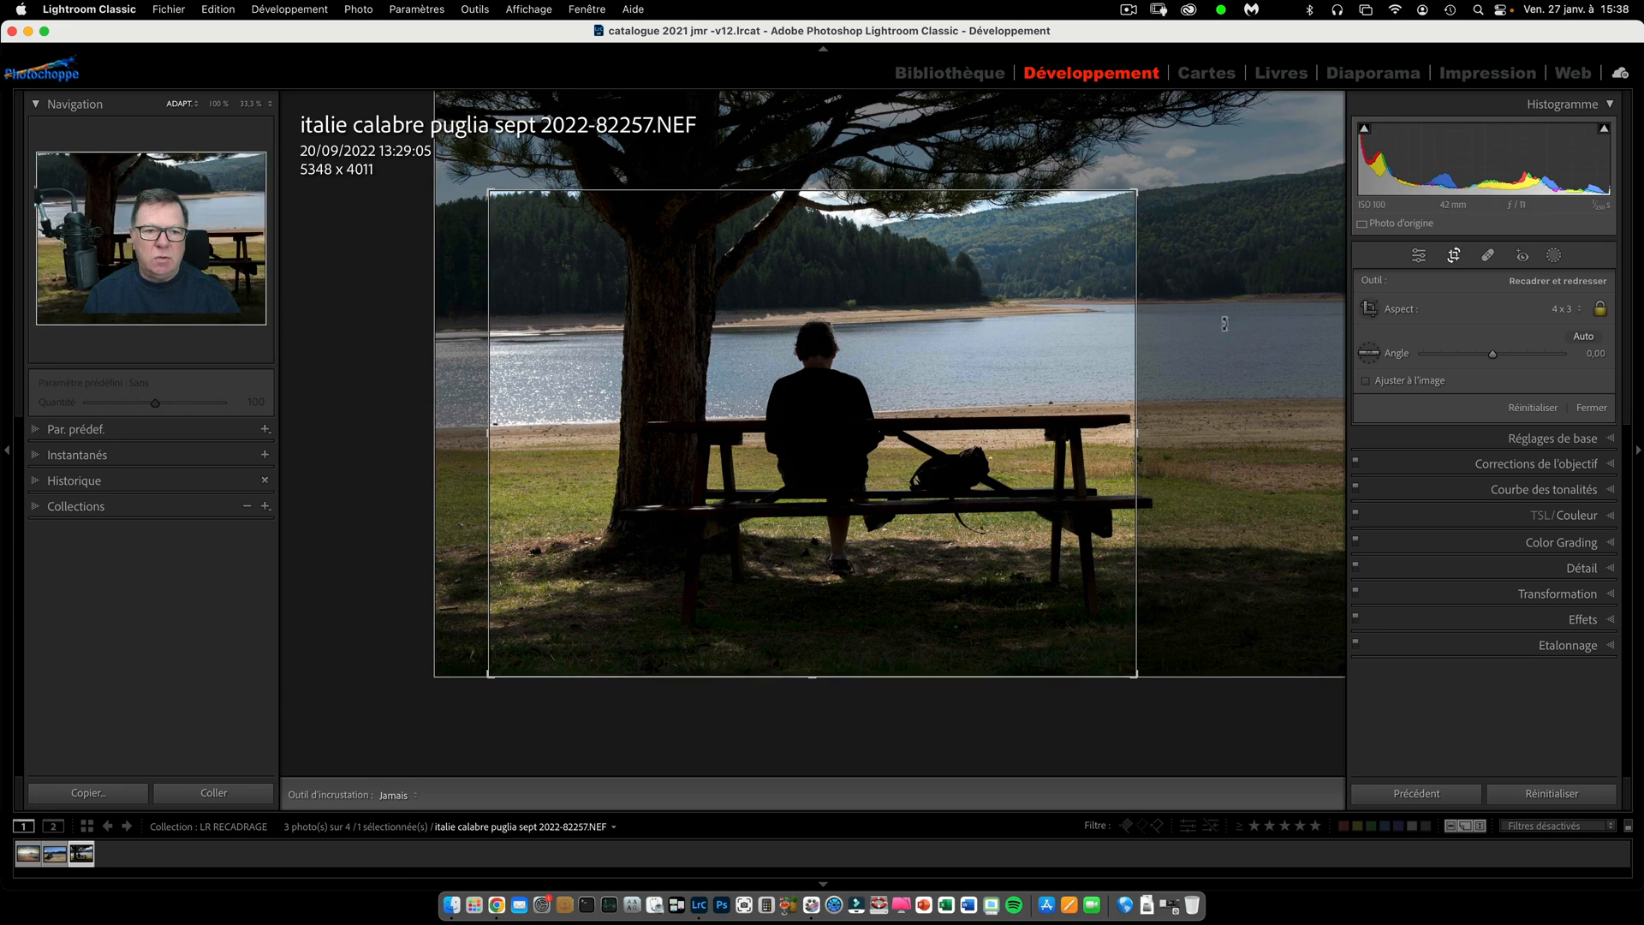
{"action": "left_click", "coordinate": [1566, 312]}
{"action": "left_click", "coordinate": [1531, 325]}
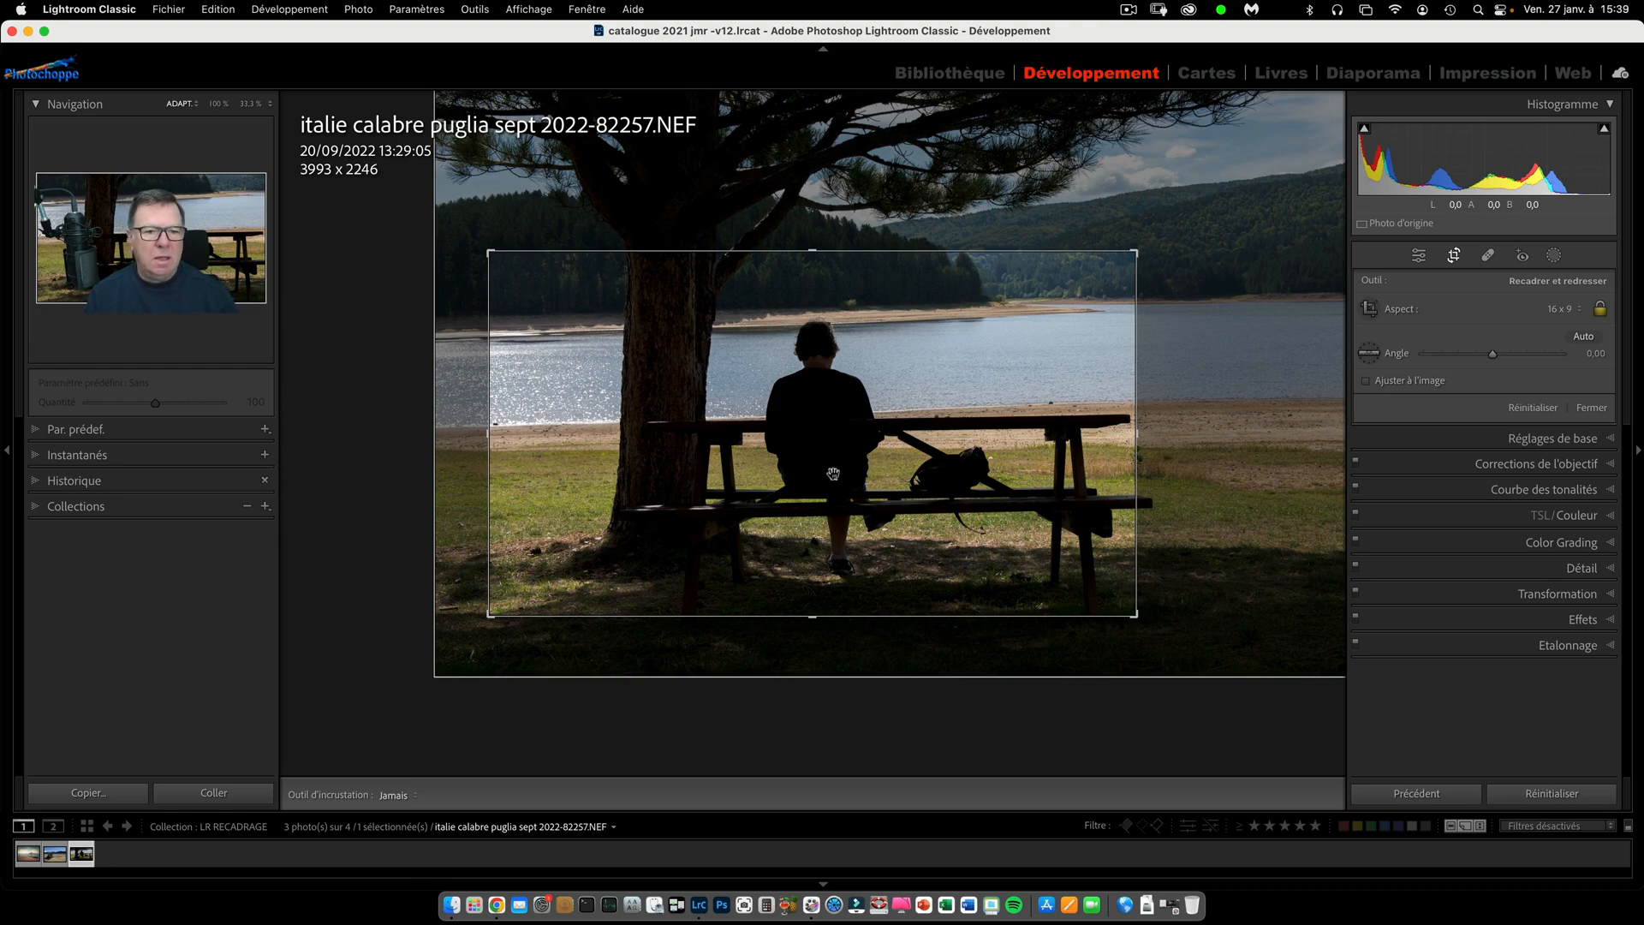
Reset the crop to the full photo and set its aspect ratio to 16 x 9.
{"action": "left_click", "coordinate": [1528, 409]}
{"action": "left_click", "coordinate": [1560, 310]}
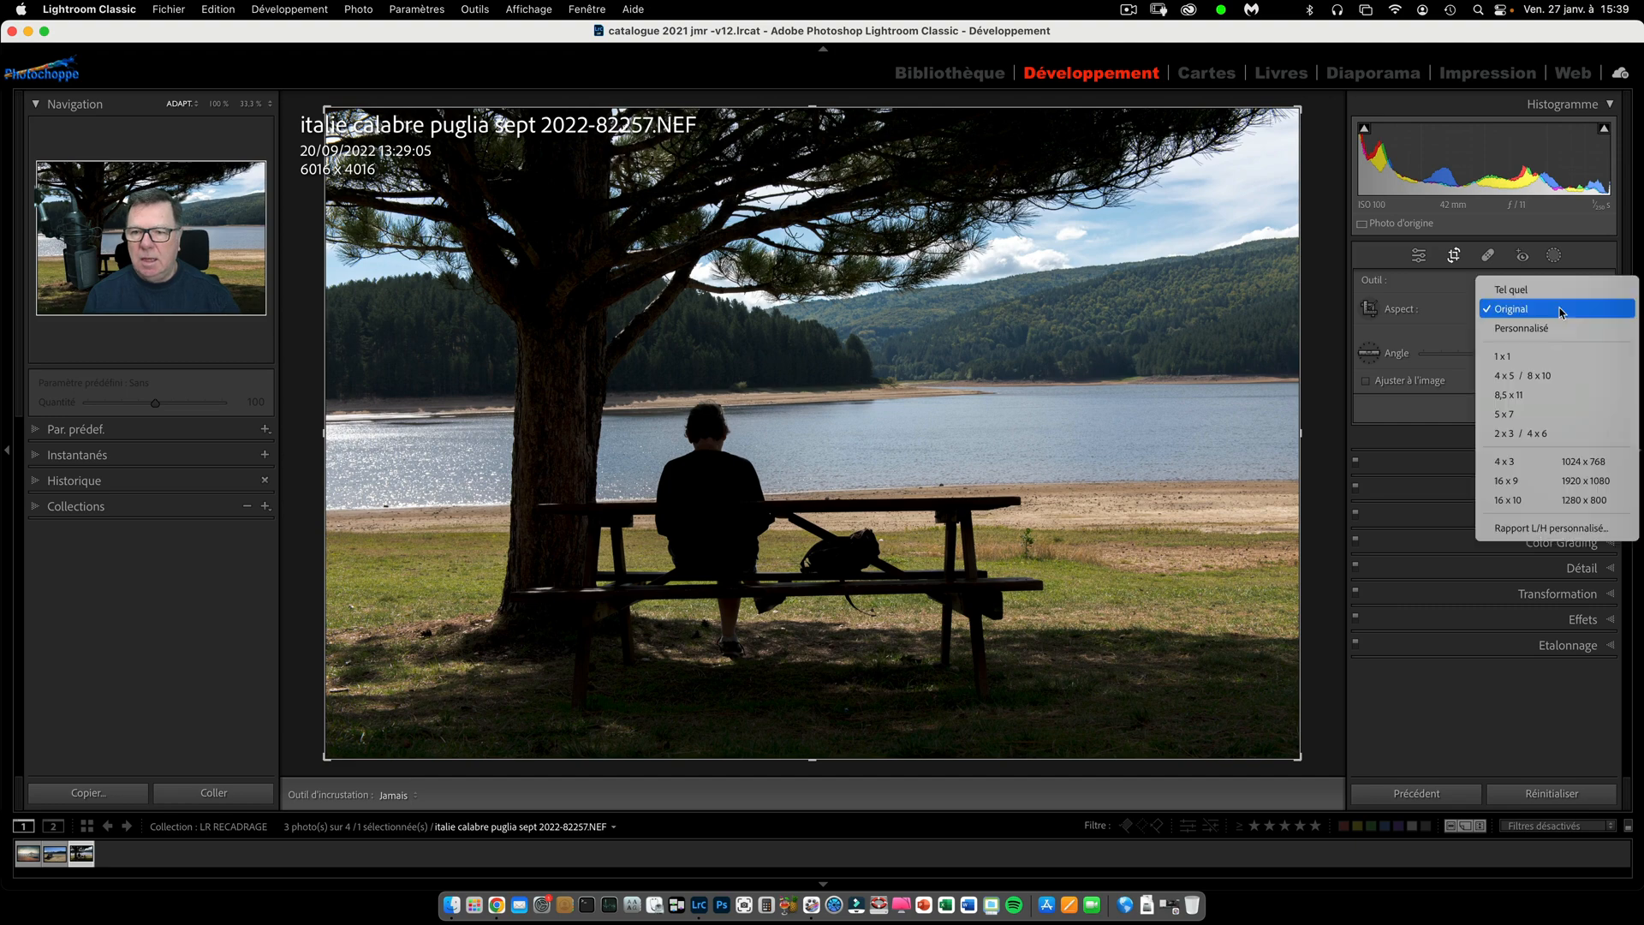
{"action": "left_click", "coordinate": [1526, 484]}
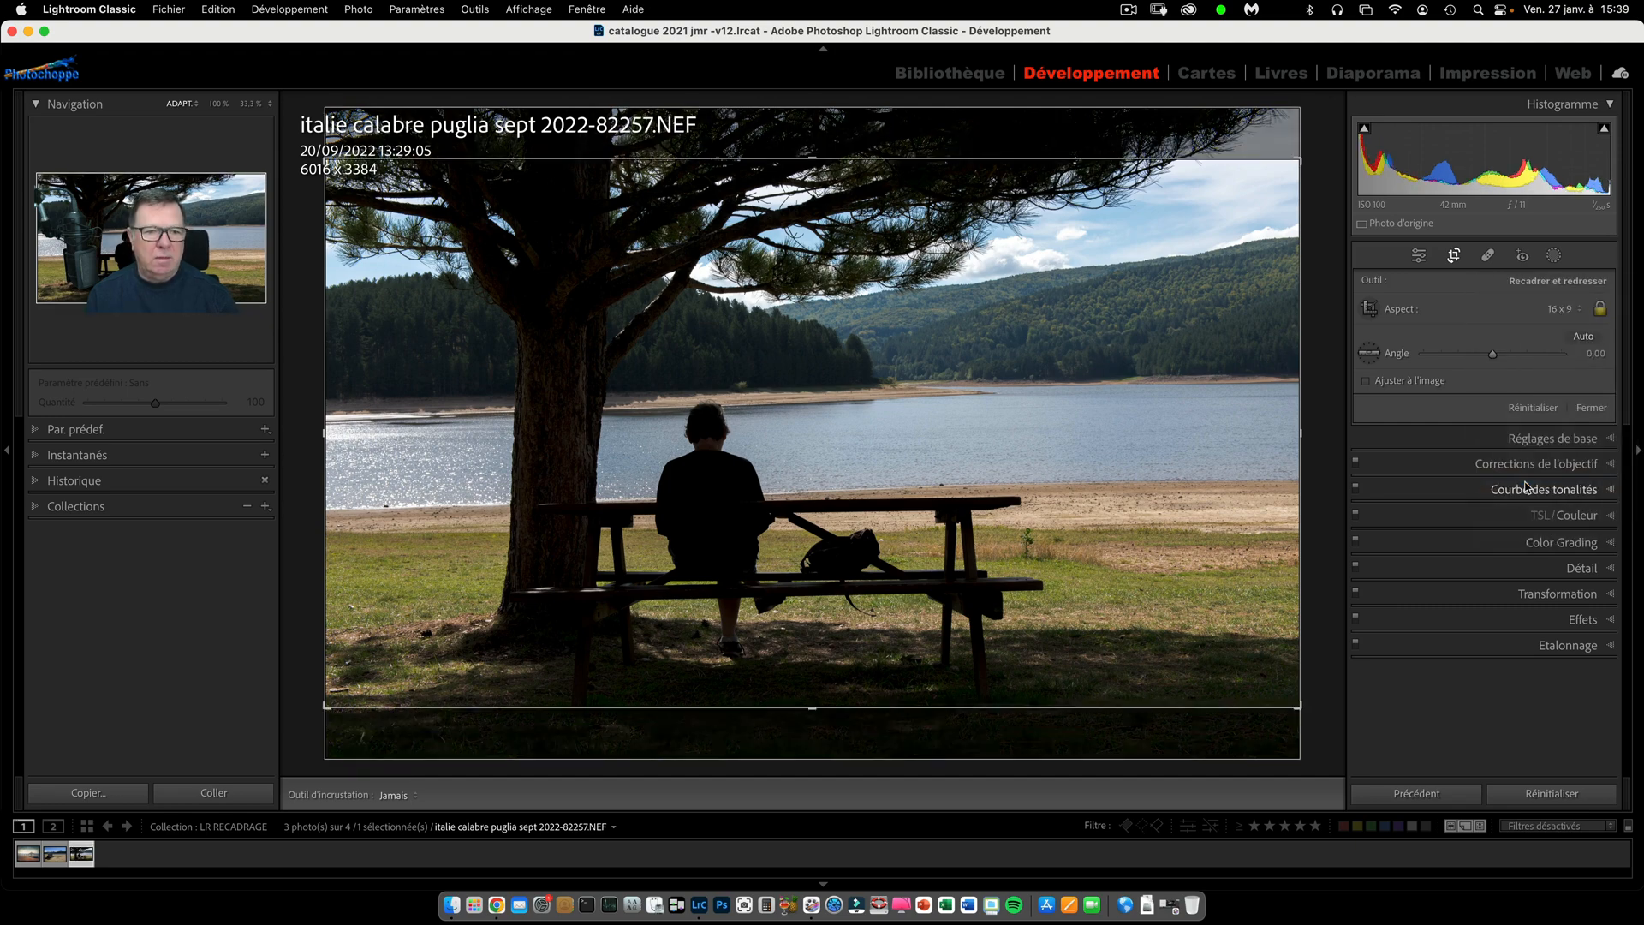